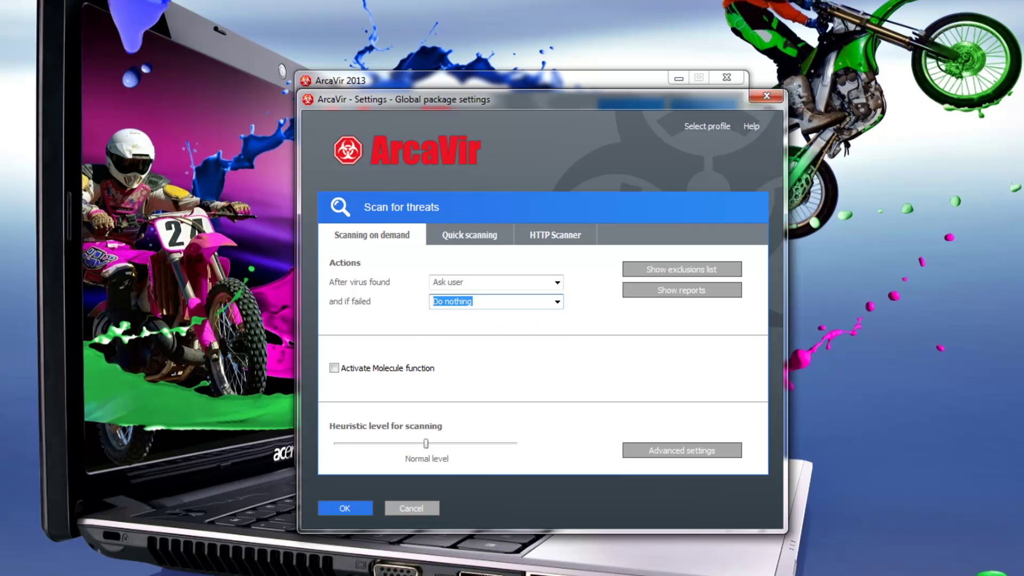
Add the CCleaner desktop shortcut as an excluded file in the scanner exclusions list.
left_click(682, 269)
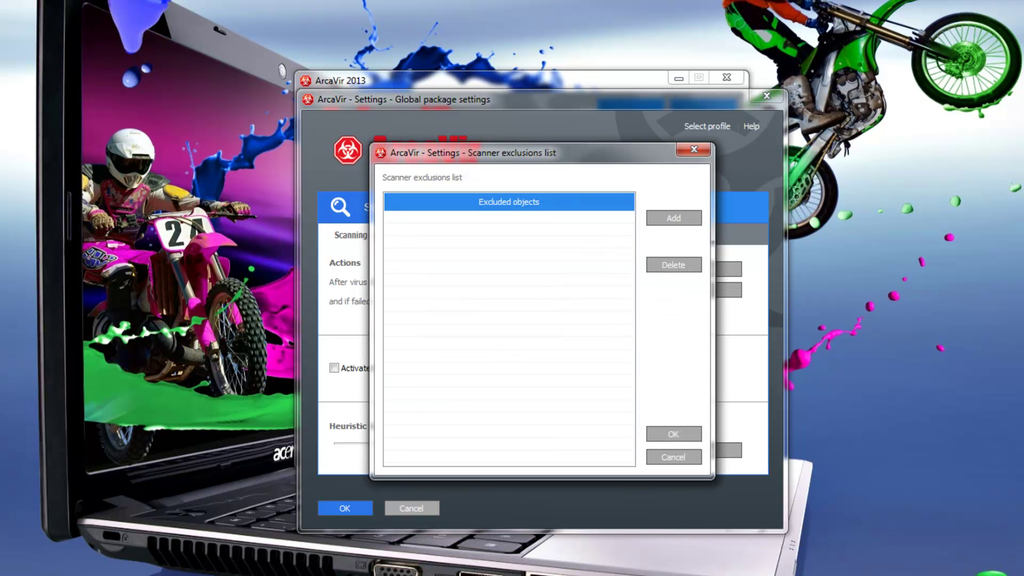
left_click(673, 218)
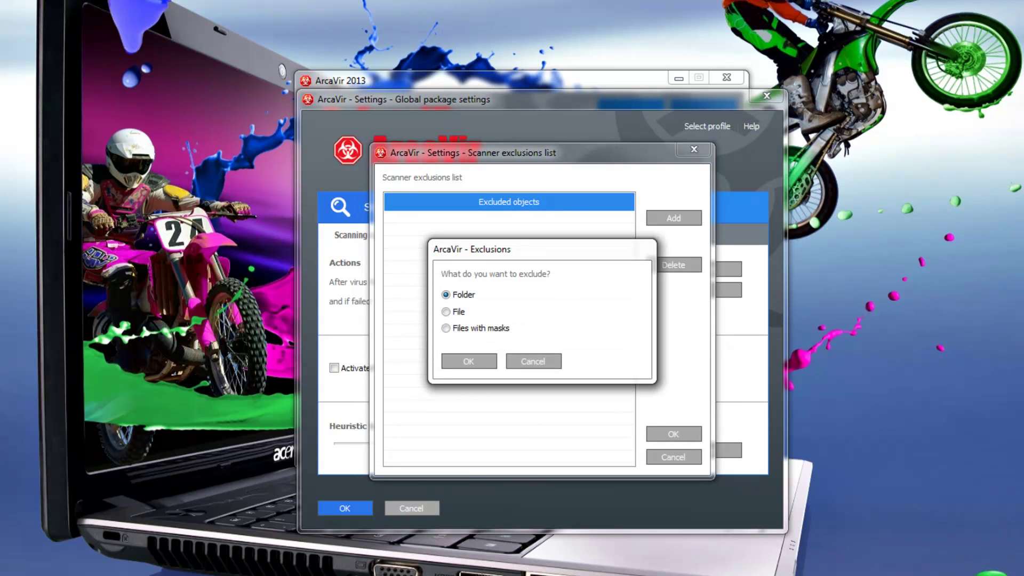
left_click(446, 311)
left_click(469, 361)
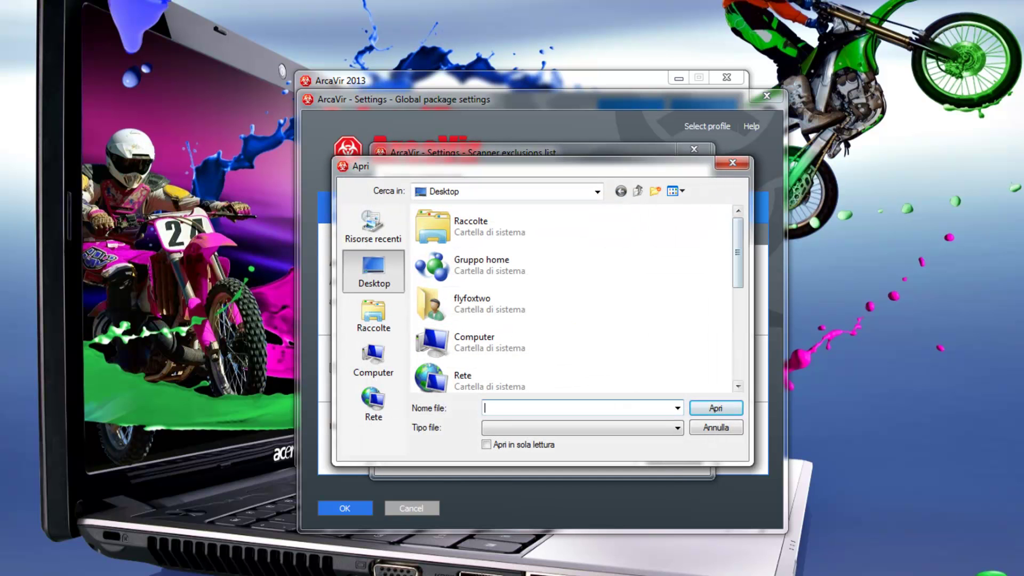
scroll(495, 261, "down", 5)
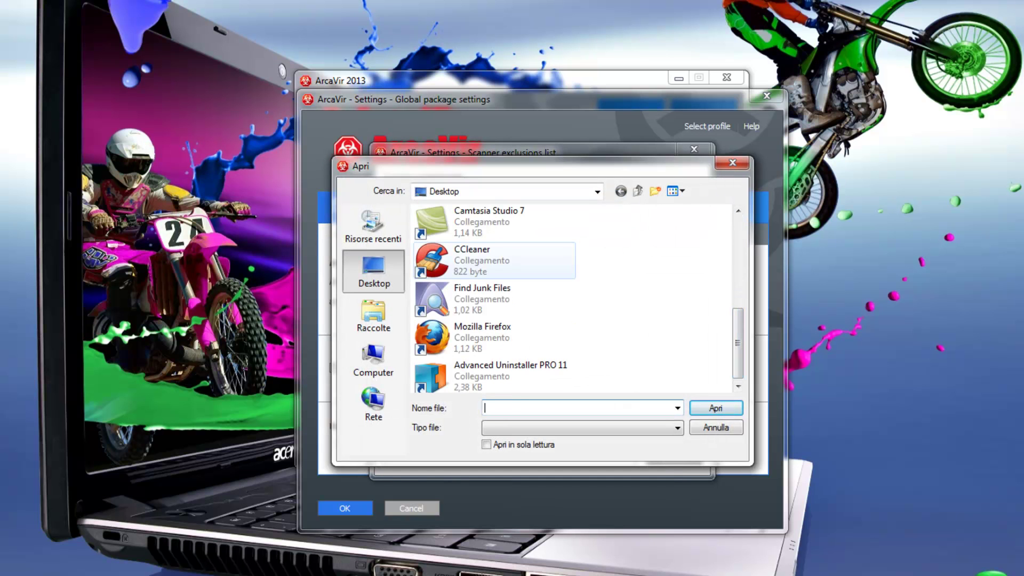
left_click(472, 262)
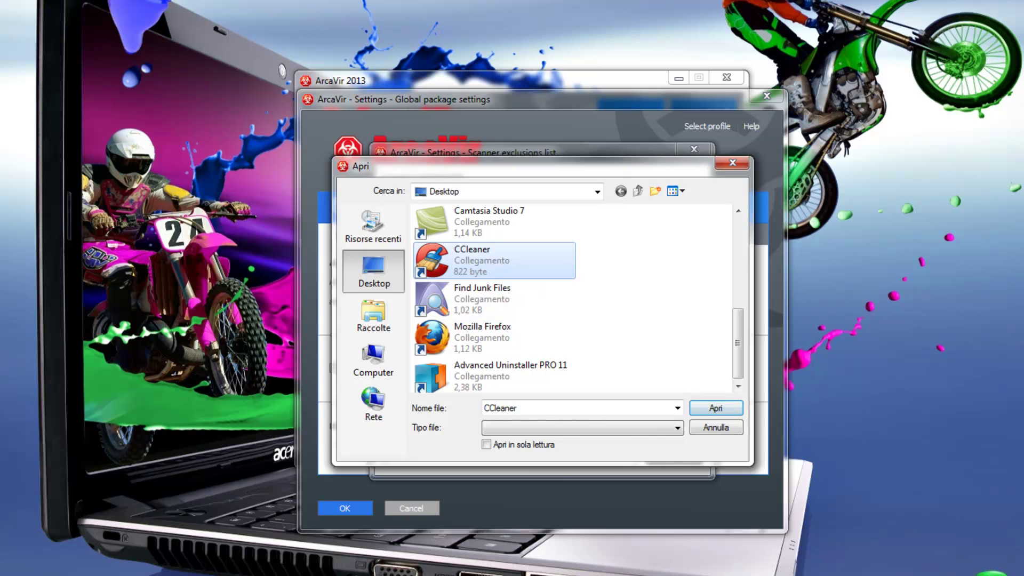
key("Return")
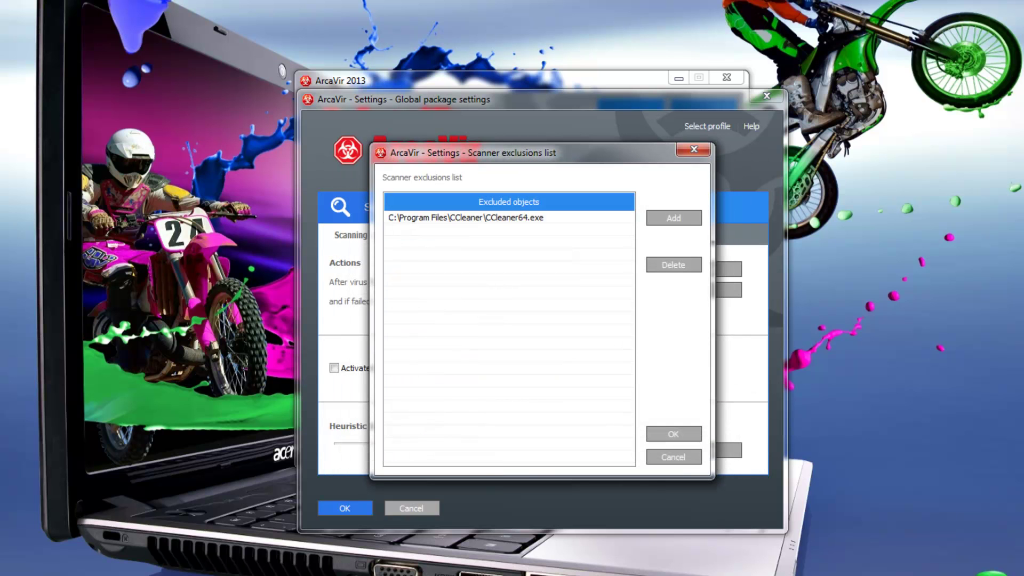
Delete the CCleaner64.exe entry from the scanner exclusions list and close the list.
left_click(466, 217)
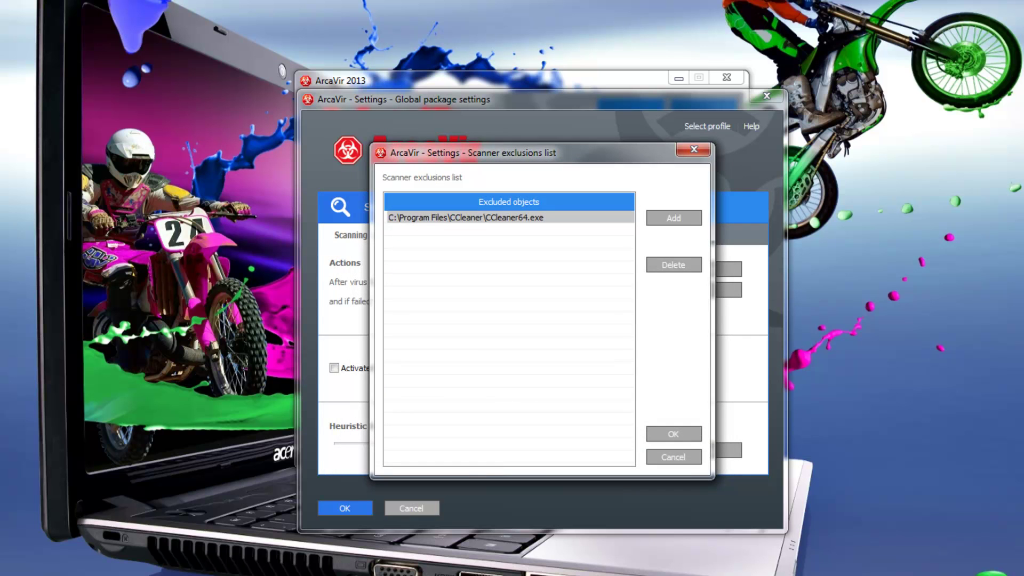
key("Delete")
key("Return")
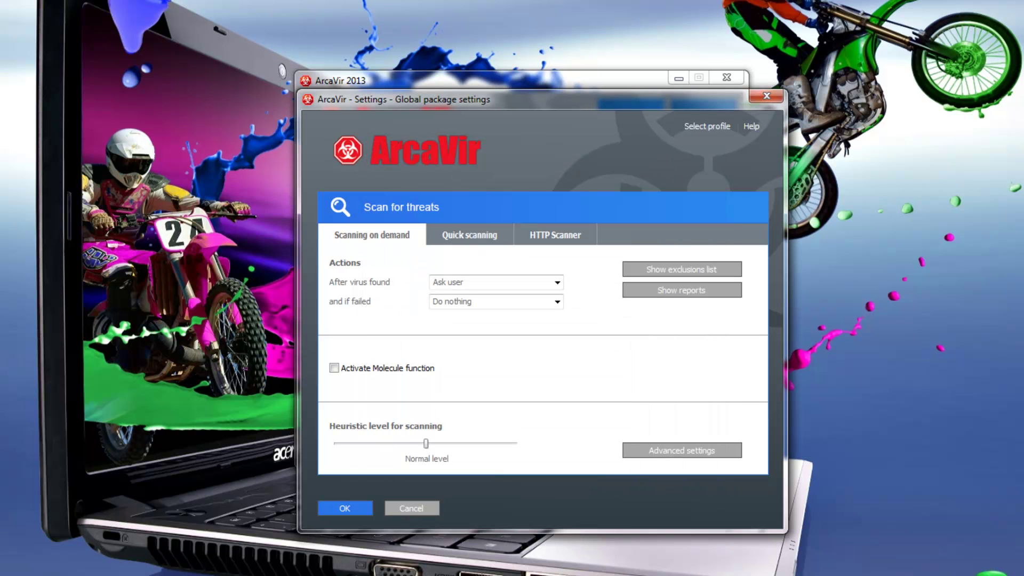
Review today's package reports for on-demand scanning and close them.
left_click(681, 290)
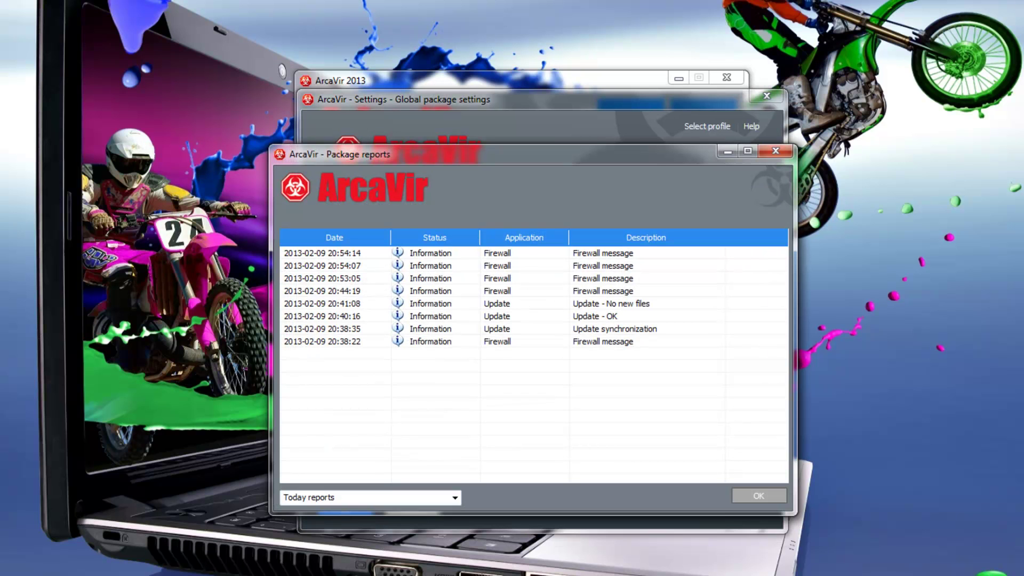
key("Return")
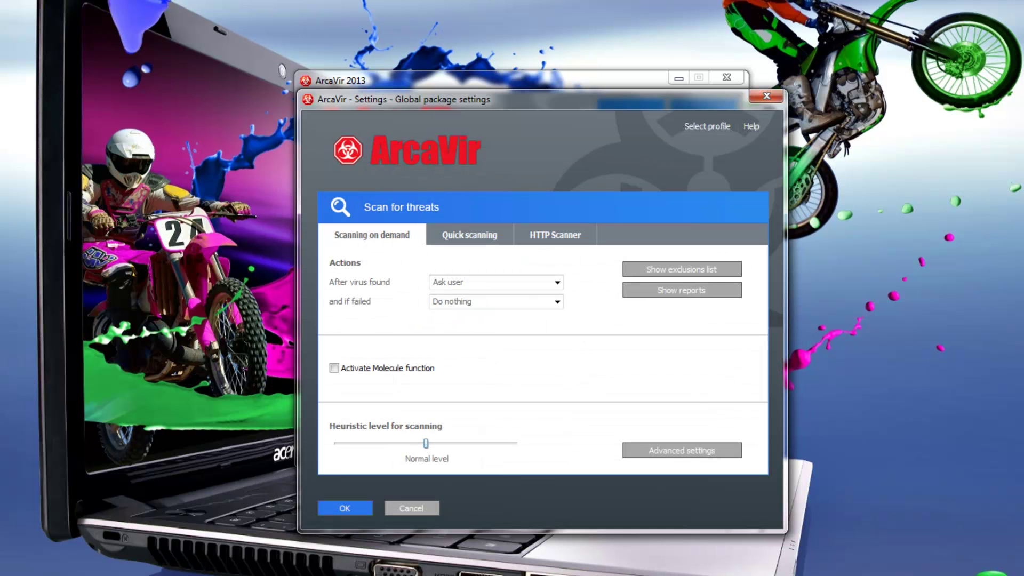
Try lower and higher heuristic levels for on-demand scanning and return to Normal level.
left_click_drag(426, 443, 380, 443)
key("Left")
key("Right")
key("Right")
key("Right")
key("Right")
key("Left")
key("Left")
Review the advanced settings of on-demand scanning and the quick scanning options.
key("Tab")
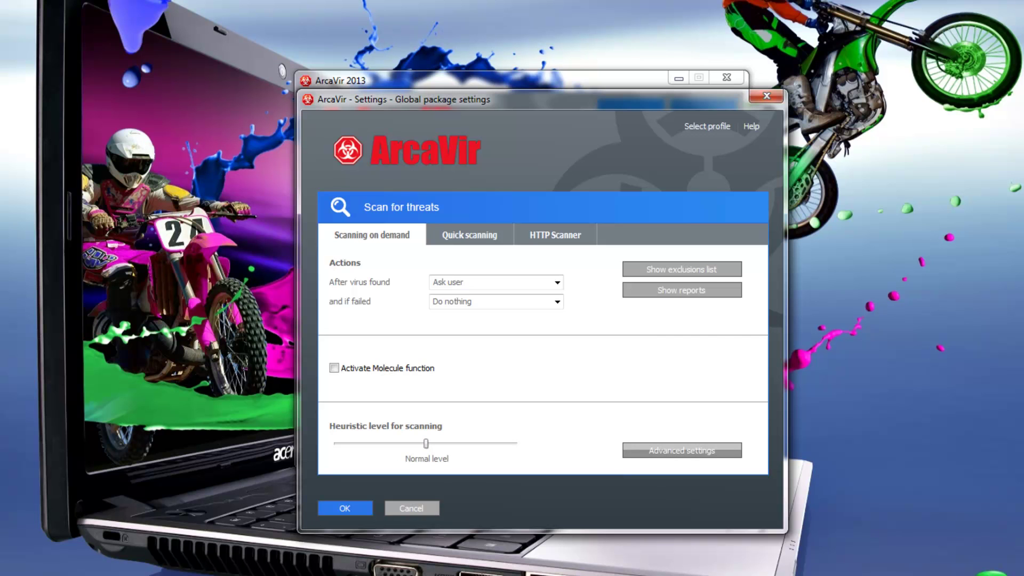
key("Return")
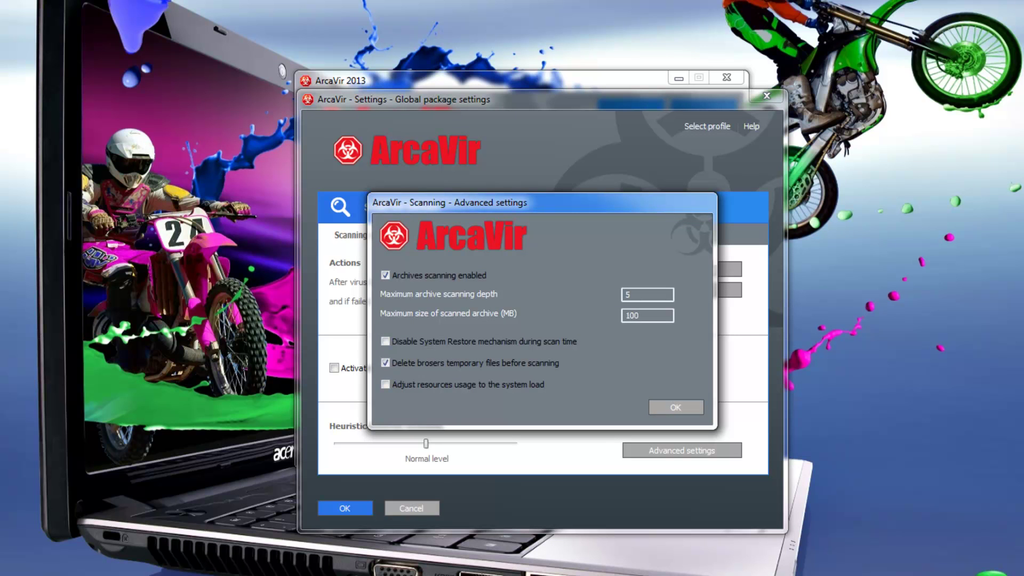
key("Return")
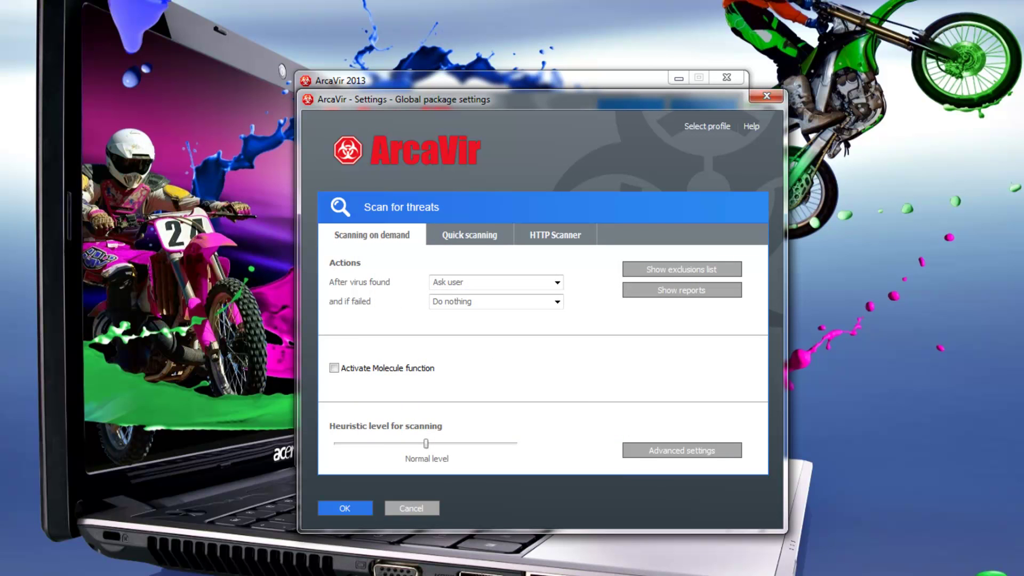
key("ctrl+Tab")
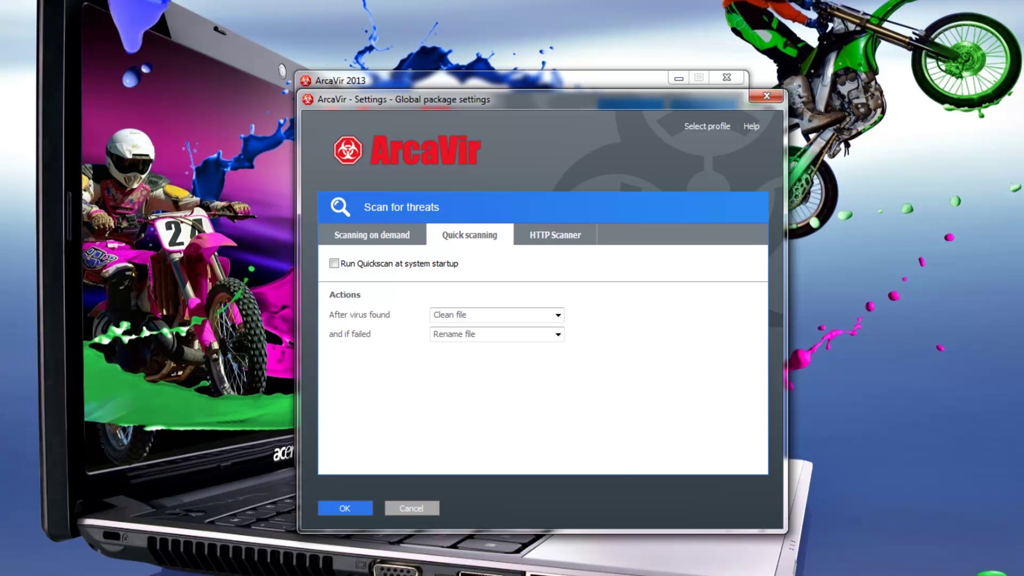
Open the HTTP Scanner settings and look through the white list of addresses that are not scanned.
left_click(554, 235)
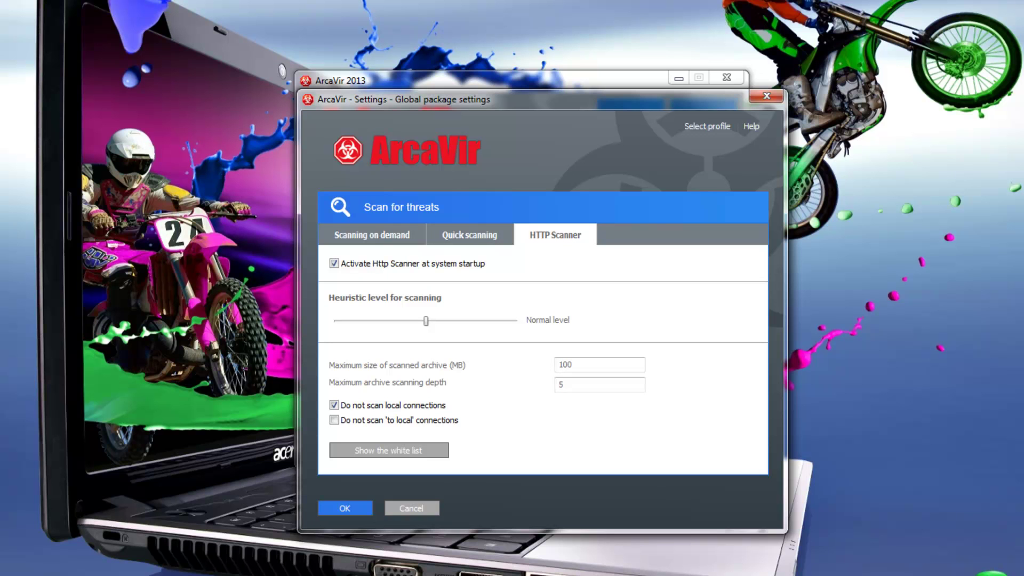
left_click(388, 450)
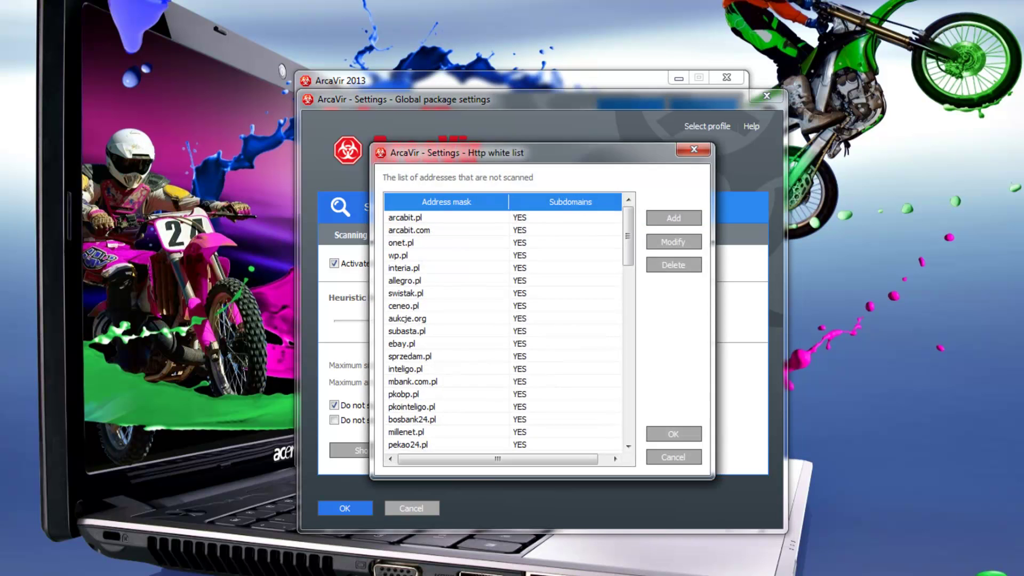
left_click_drag(627, 236, 627, 278)
scroll(501, 331, "down", 10)
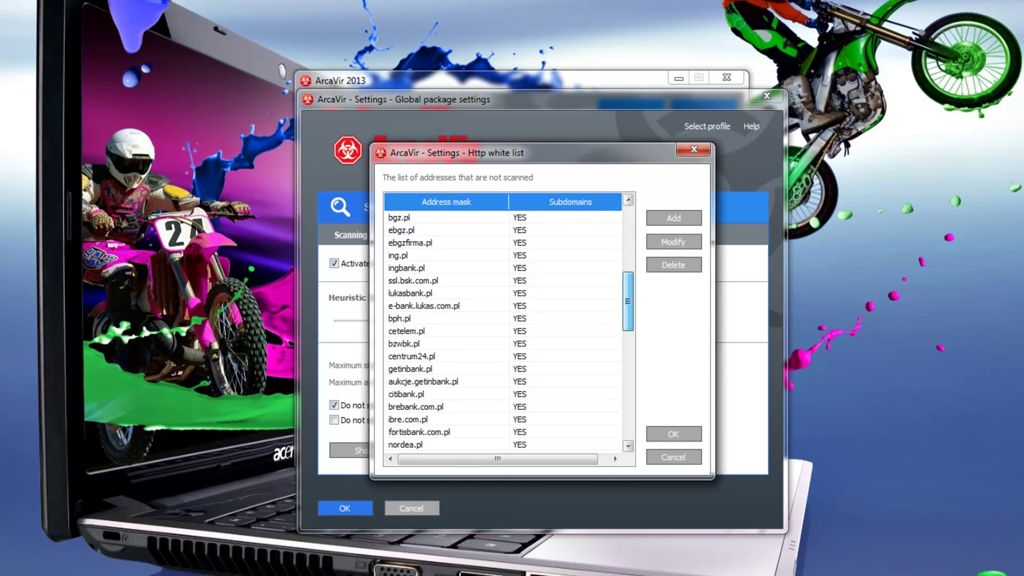
scroll(501, 331, "down", 4)
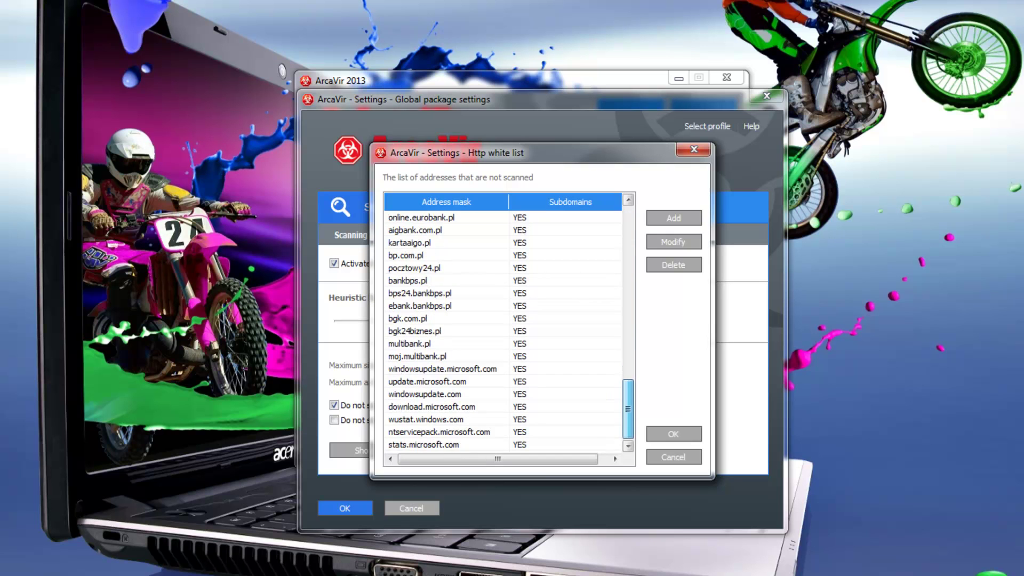
scroll(501, 330, "up", 18)
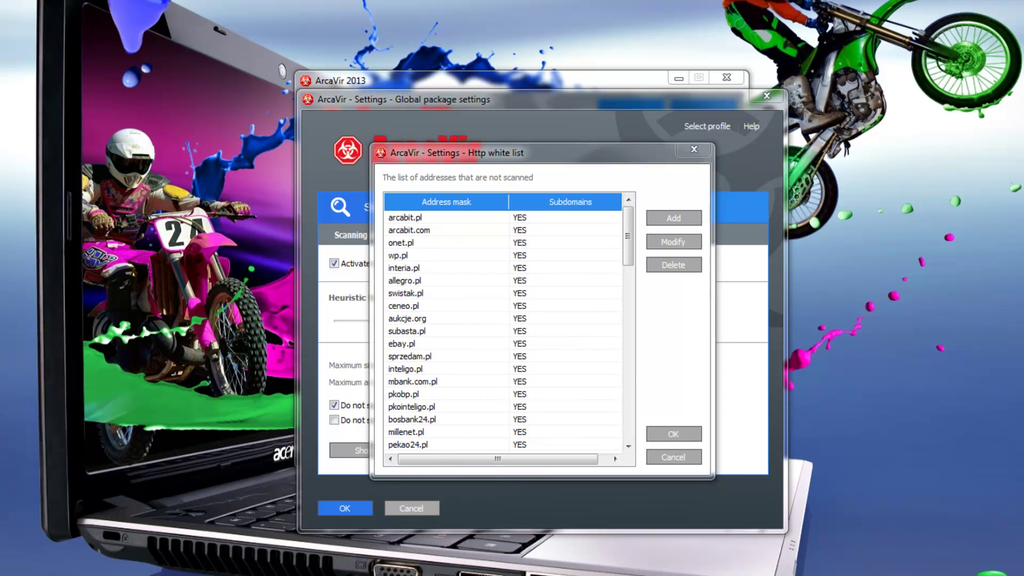
left_click(673, 217)
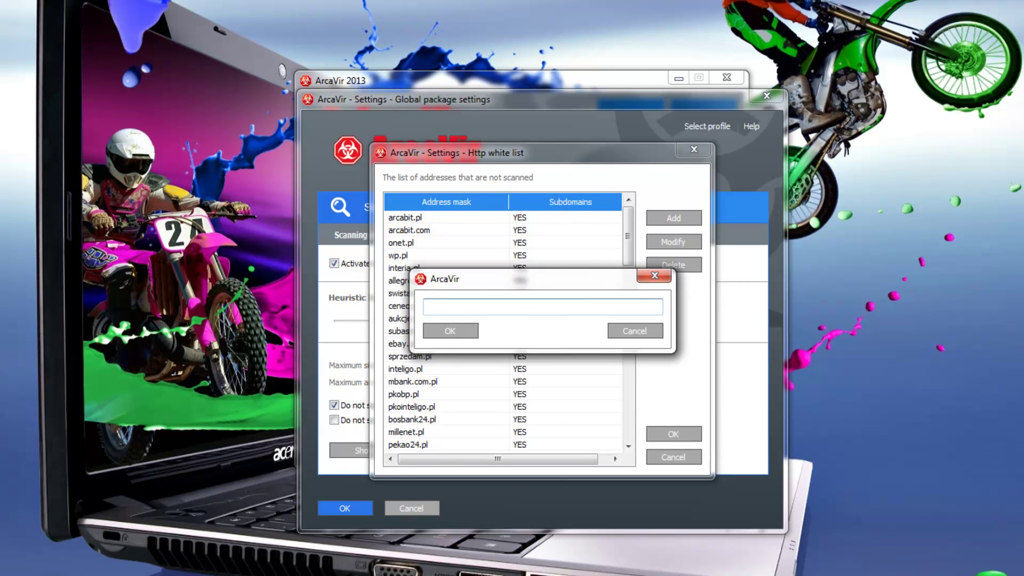
type("www.cnet.com")
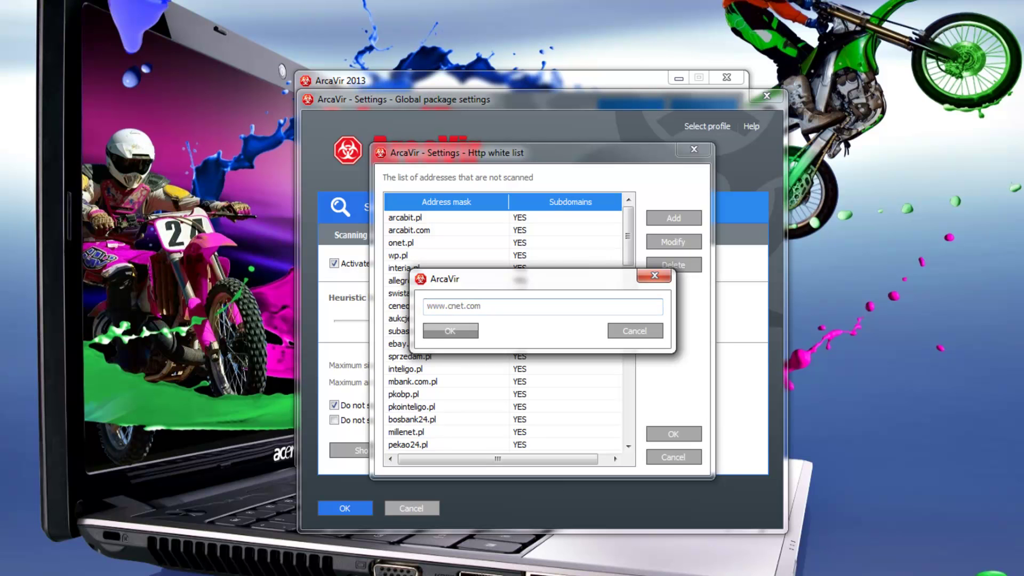
key("Return")
scroll(628, 237, "down", 13)
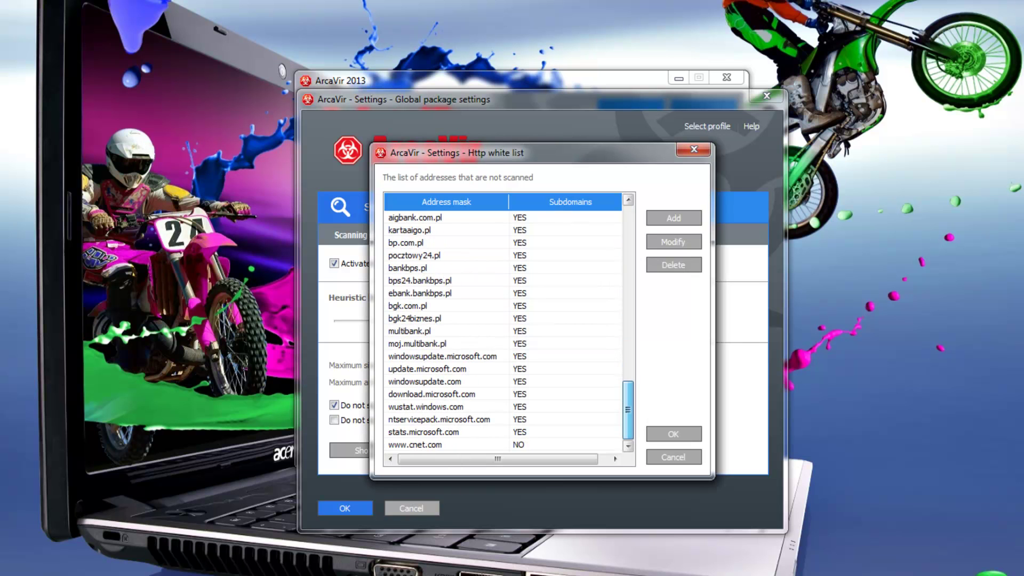
left_click(445, 444)
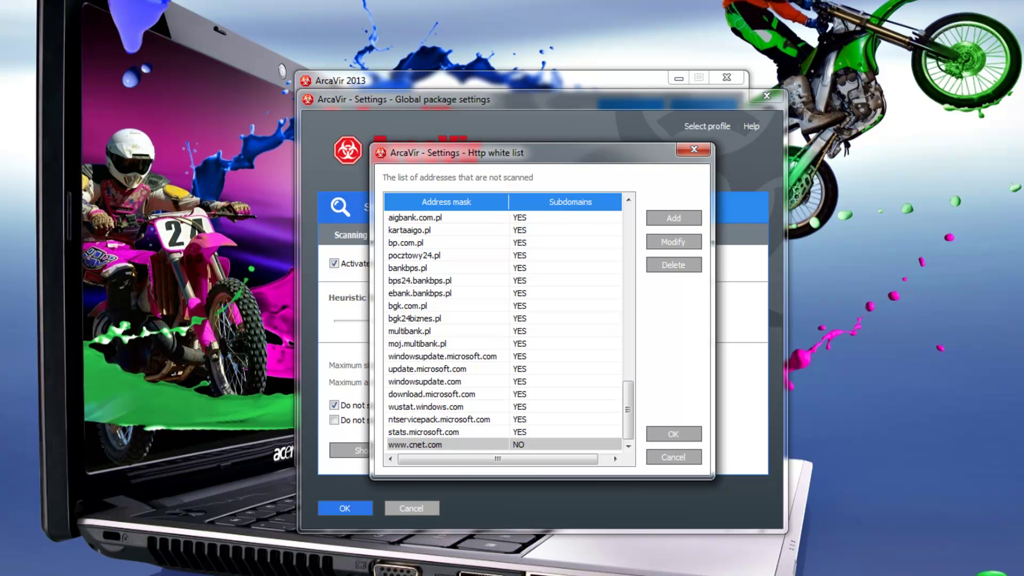
left_click(673, 265)
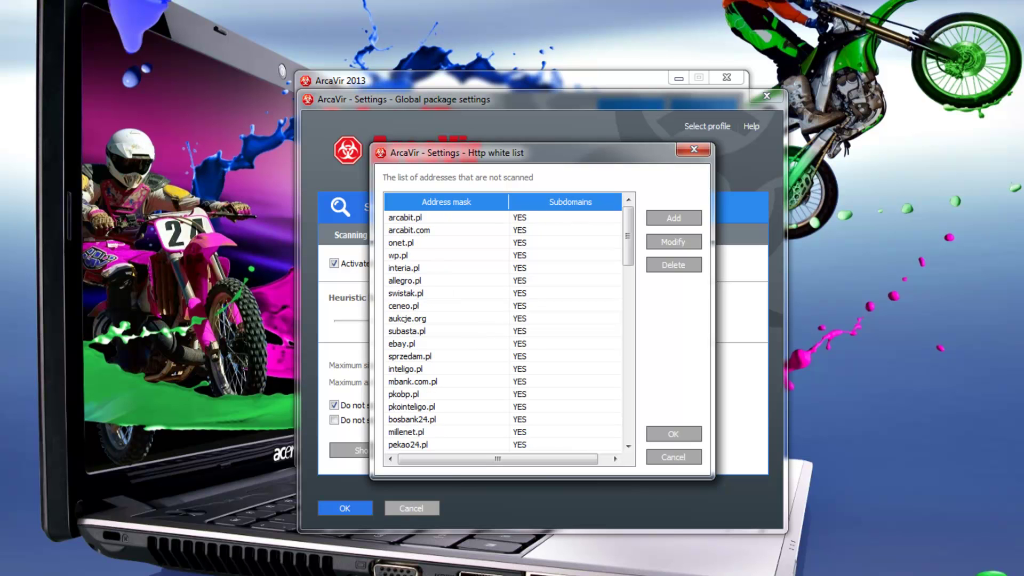
left_click(674, 434)
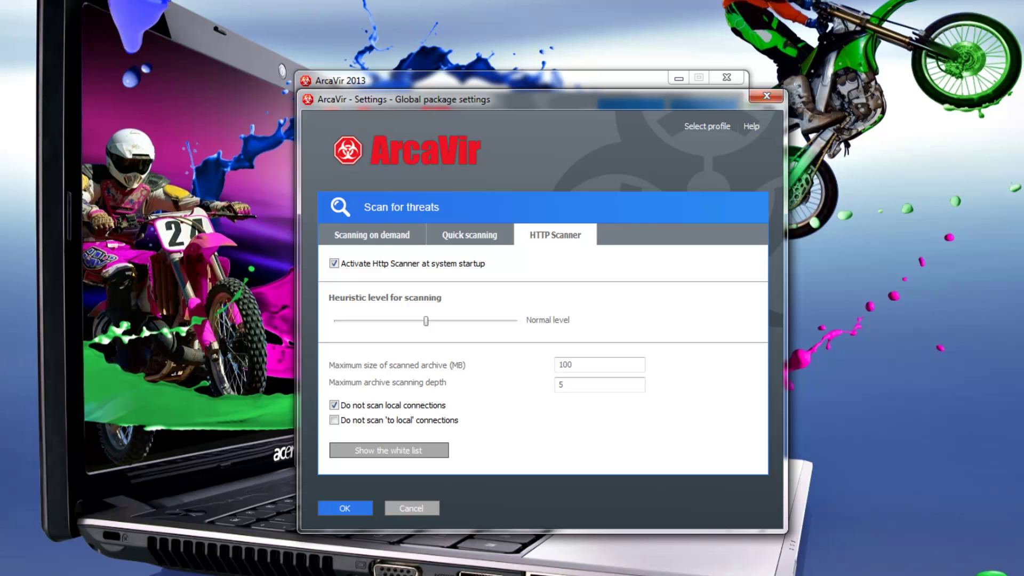
Open the antivirus protection settings and review the monitor hosts list of scanned file masks.
left_click(388, 275)
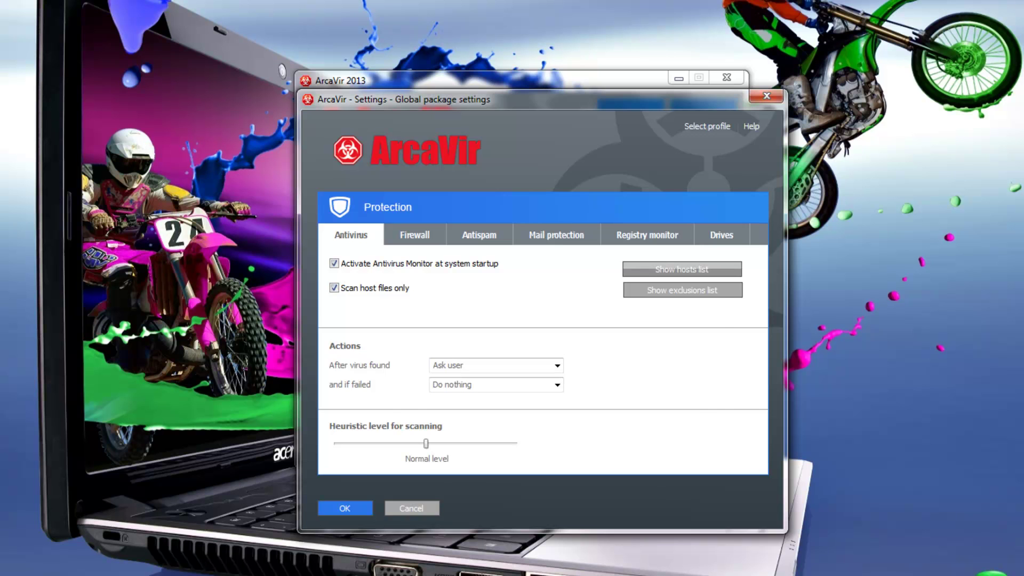
left_click(681, 269)
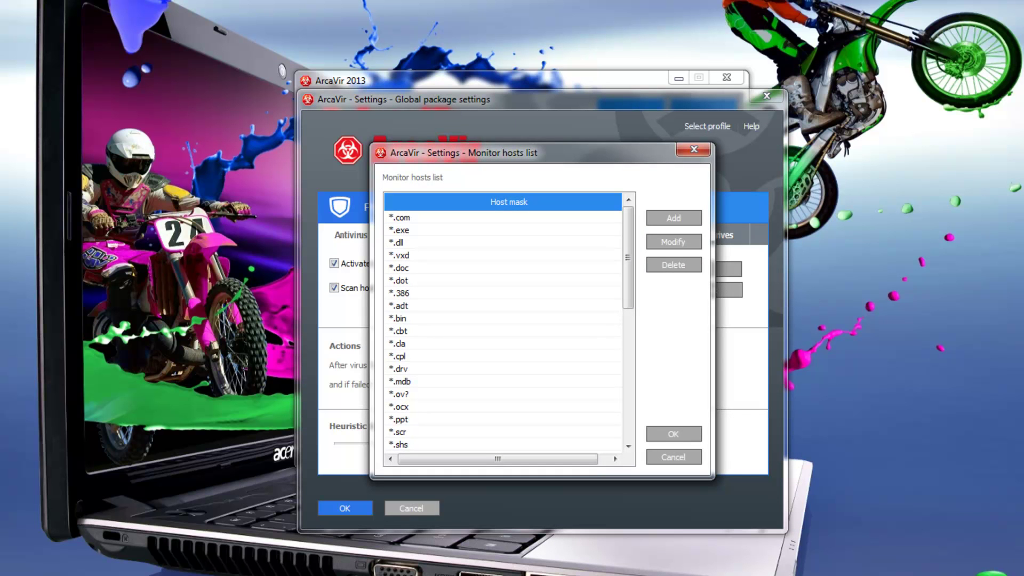
mouse_move(628, 257)
left_mouse_down()
mouse_move(628, 388)
mouse_move(627, 257)
left_mouse_up()
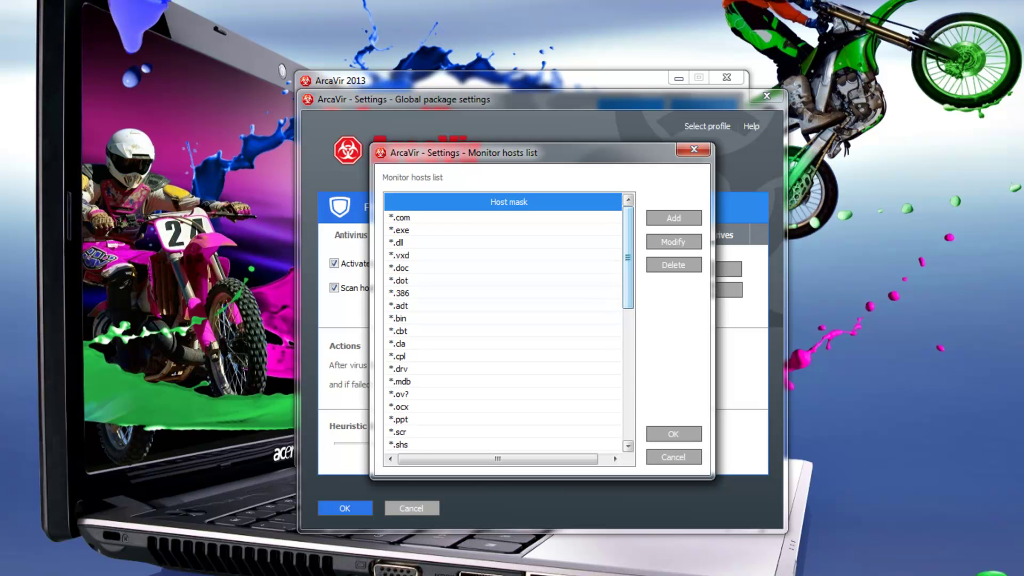
key("Escape")
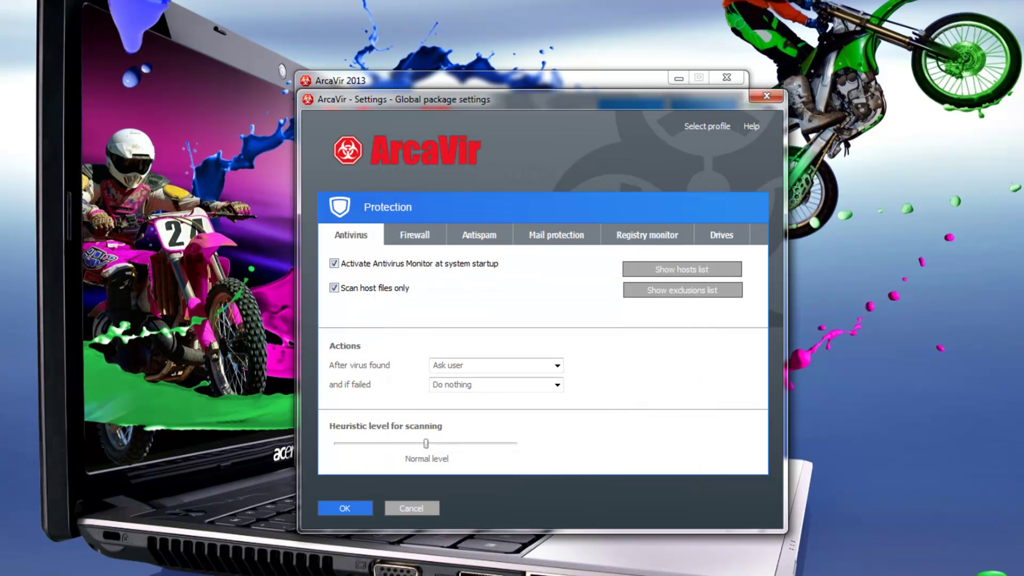
Add the Find Junk Files desktop shortcut as an excluded file in the monitor exclusions list.
left_click(681, 290)
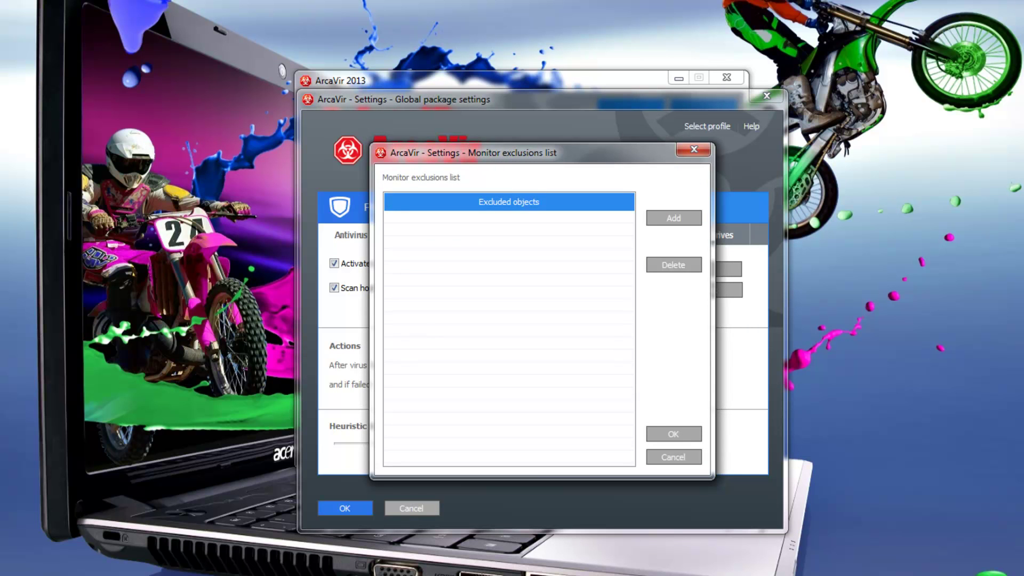
left_click(673, 217)
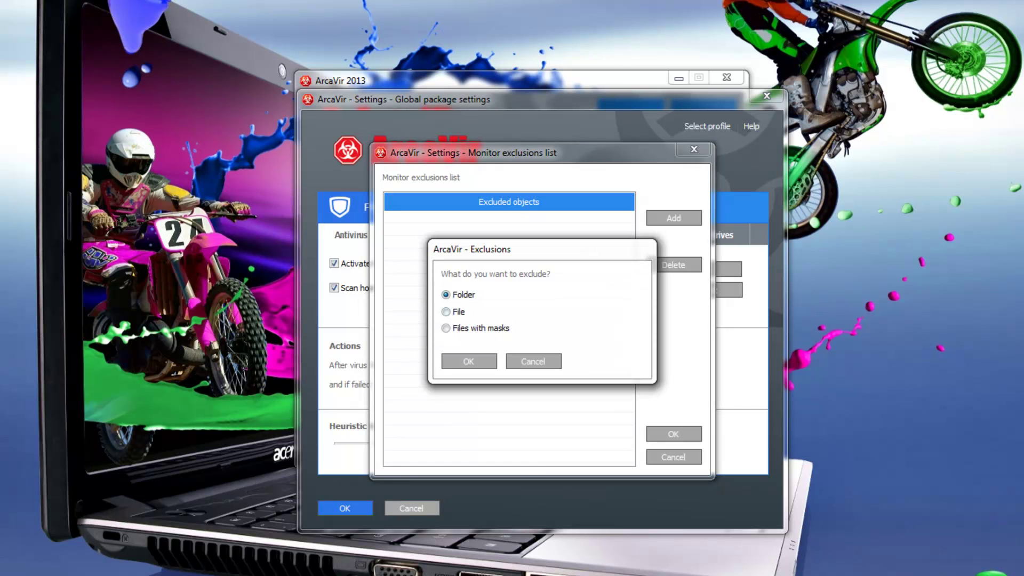
left_click(446, 312)
left_click(468, 361)
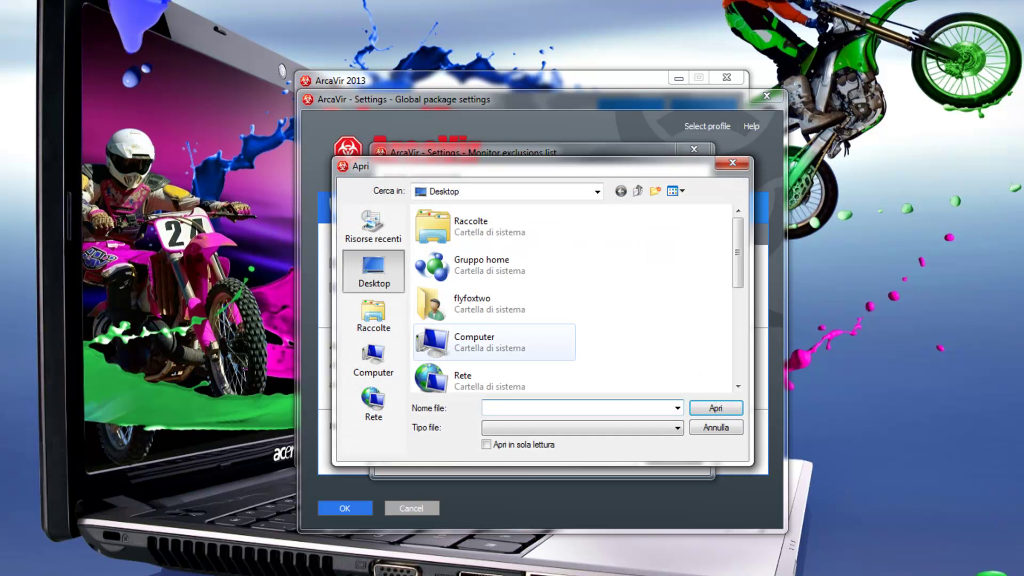
scroll(496, 296, "down", 5)
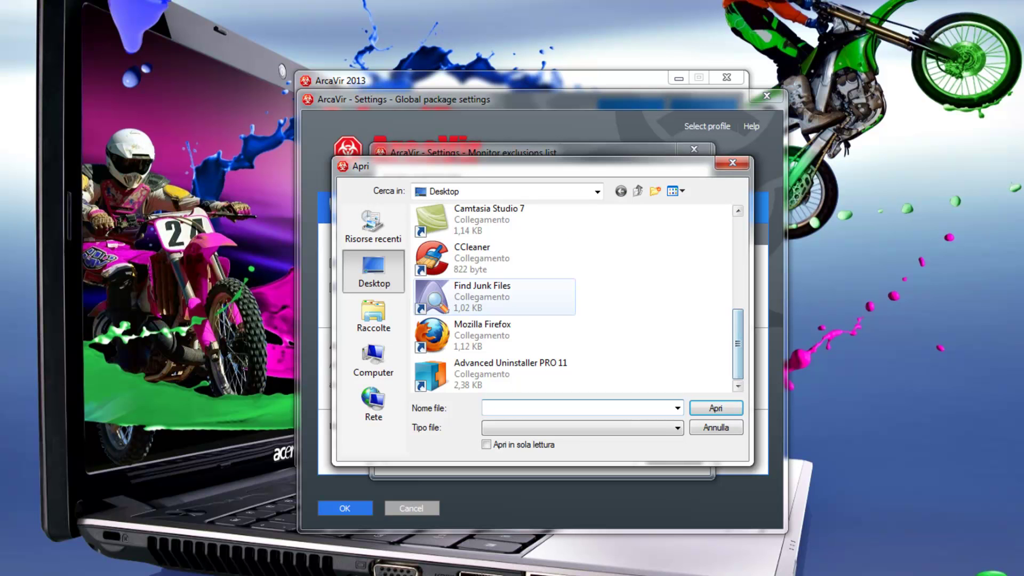
left_click(496, 296)
left_click(715, 408)
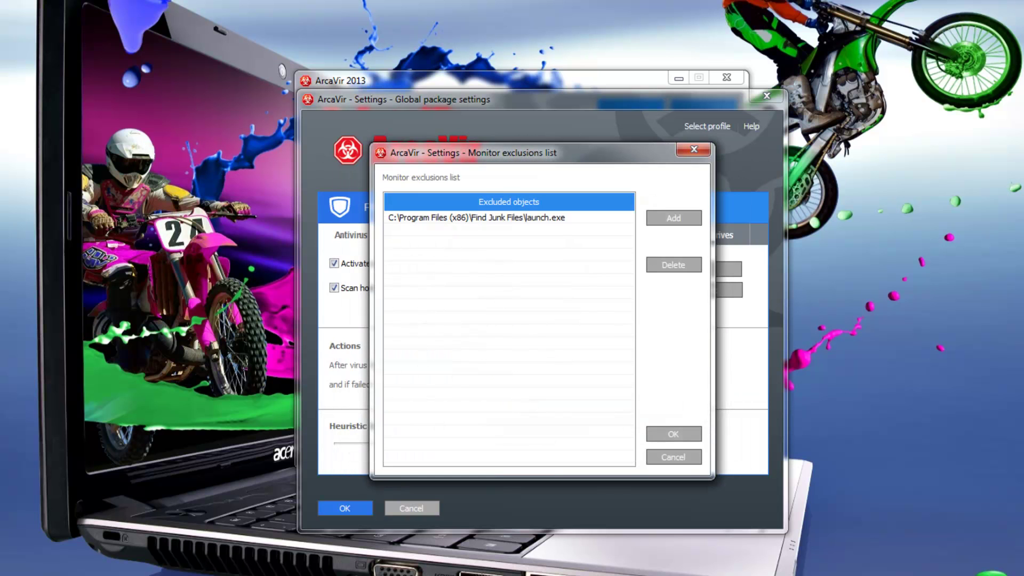
Delete the Find Junk Files launch.exe entry from the monitor exclusions list.
left_click(476, 217)
key("Delete")
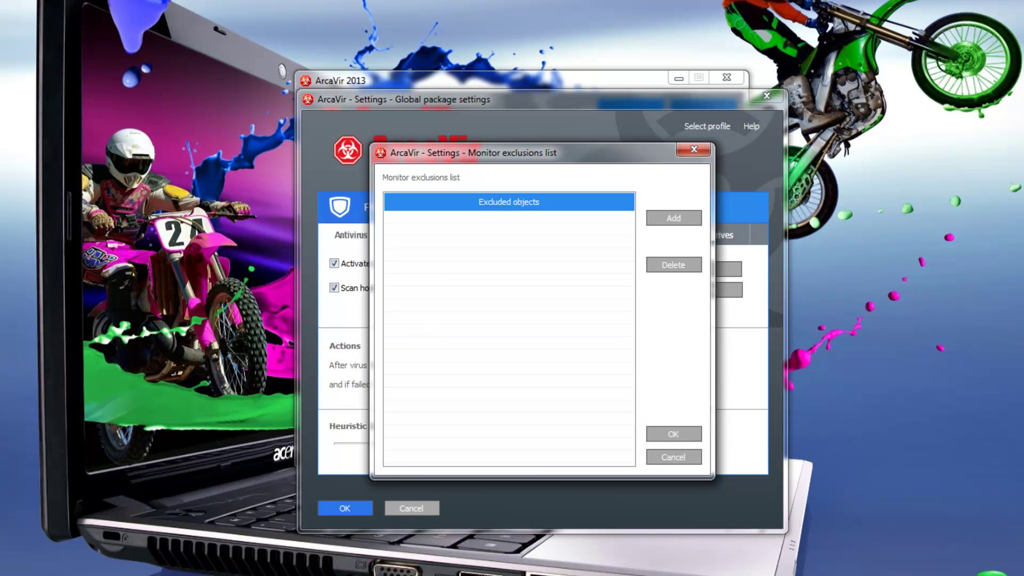
Confirm the monitor exclusions list, and review the firewall settings with their rules and connection reports.
left_click(673, 434)
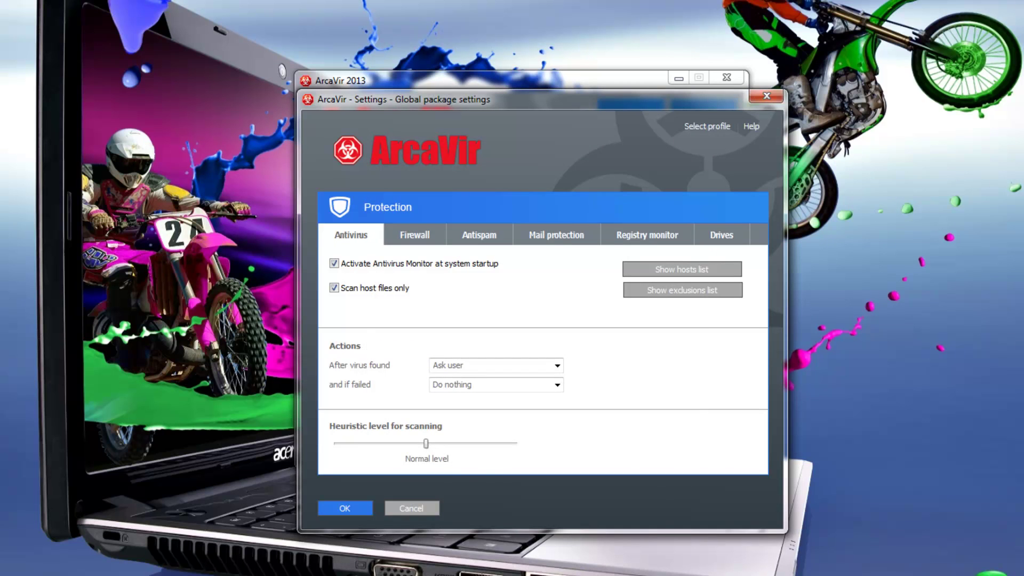
left_click(414, 234)
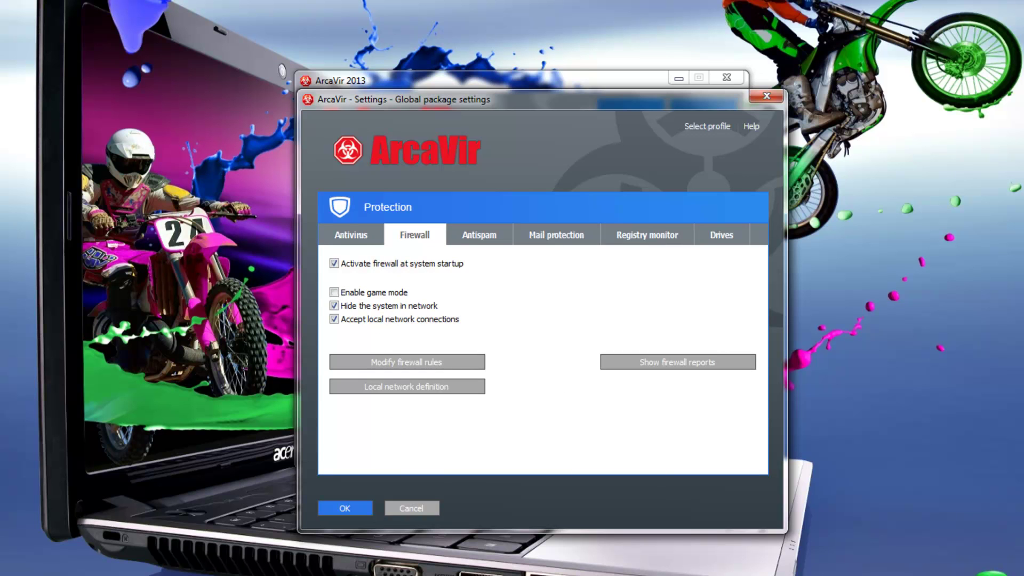
left_click(407, 361)
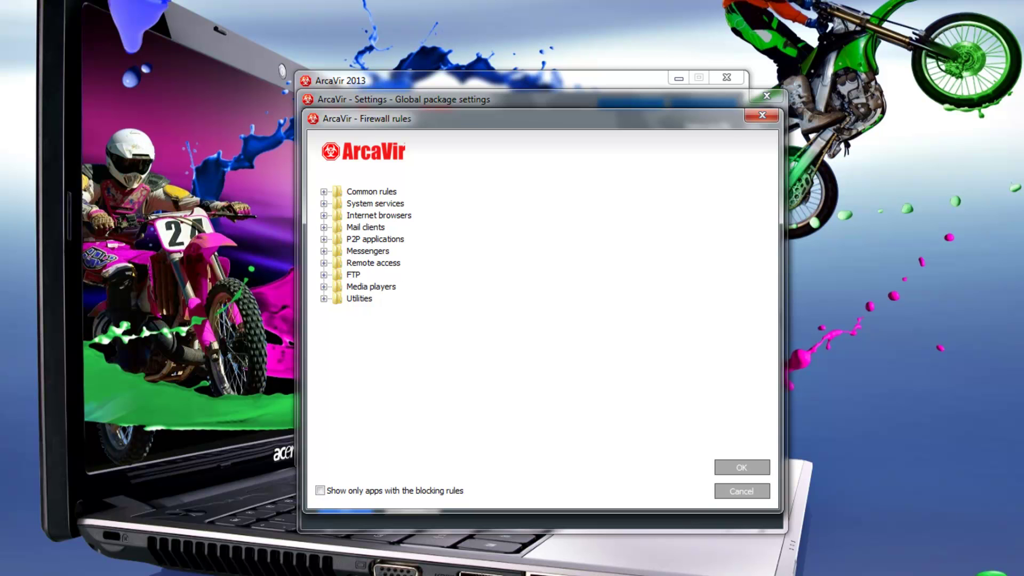
left_click(741, 467)
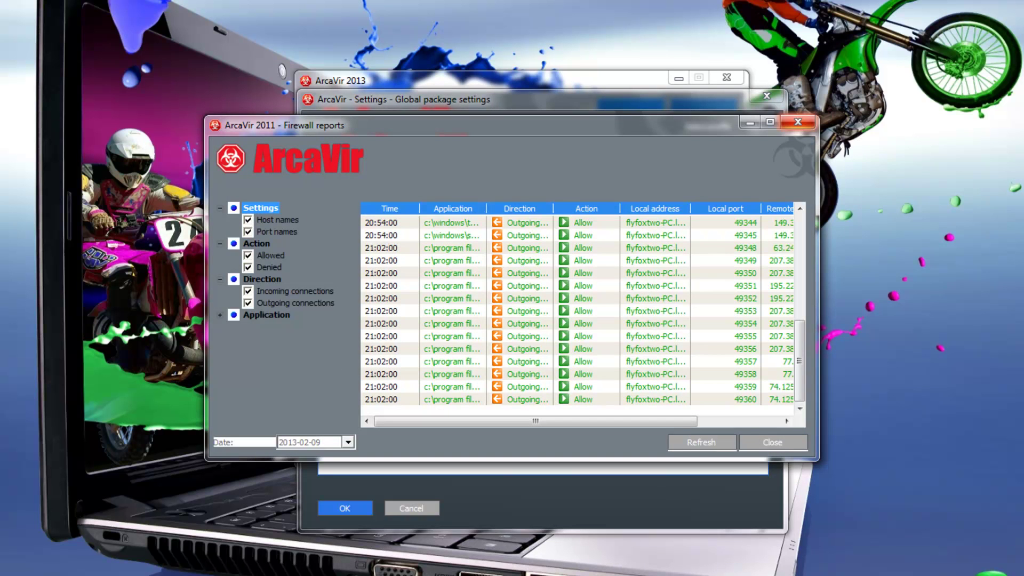
left_click(798, 121)
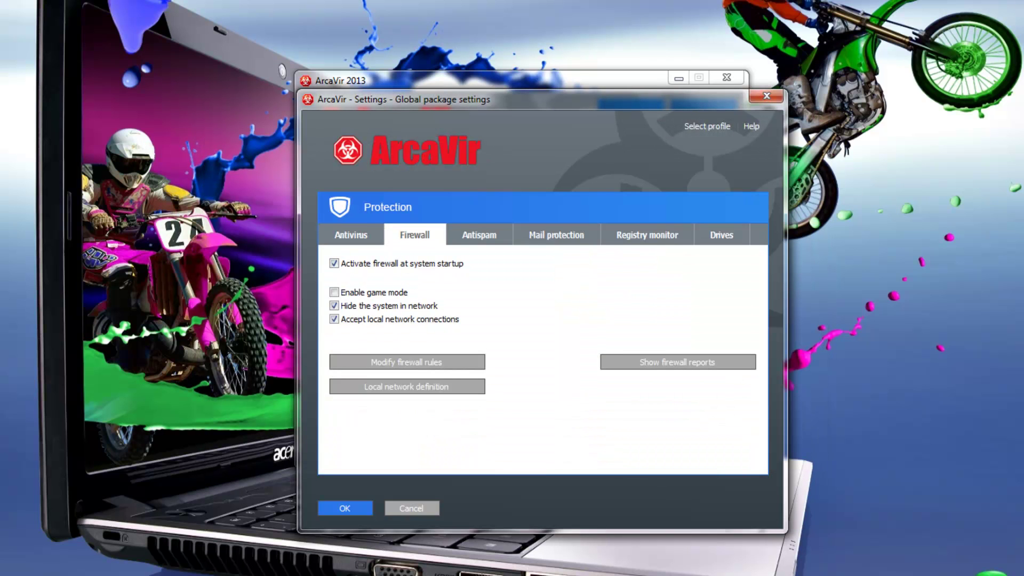
Open the advanced antispam settings and view the antispam white list.
left_click(479, 235)
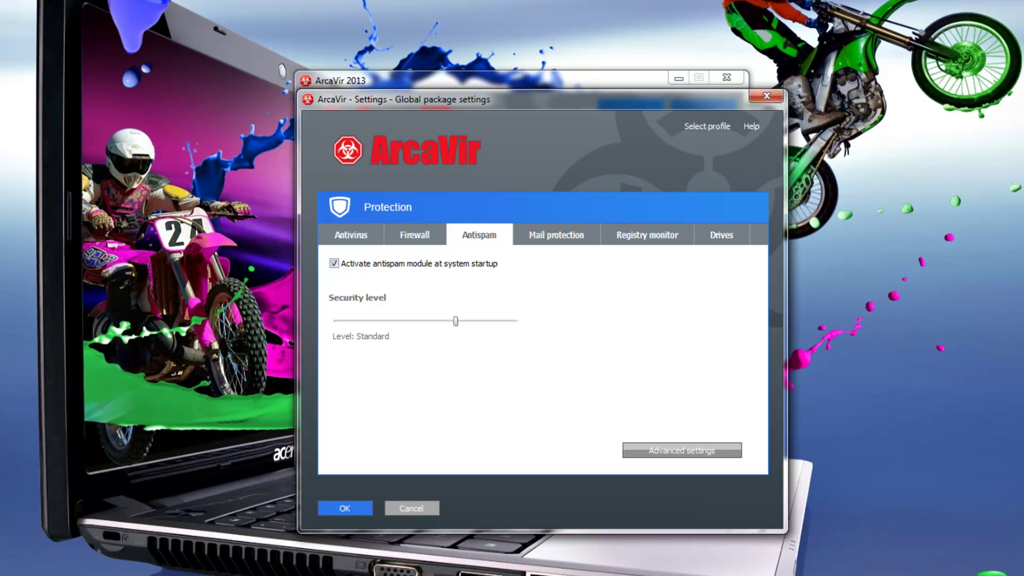
left_click(682, 450)
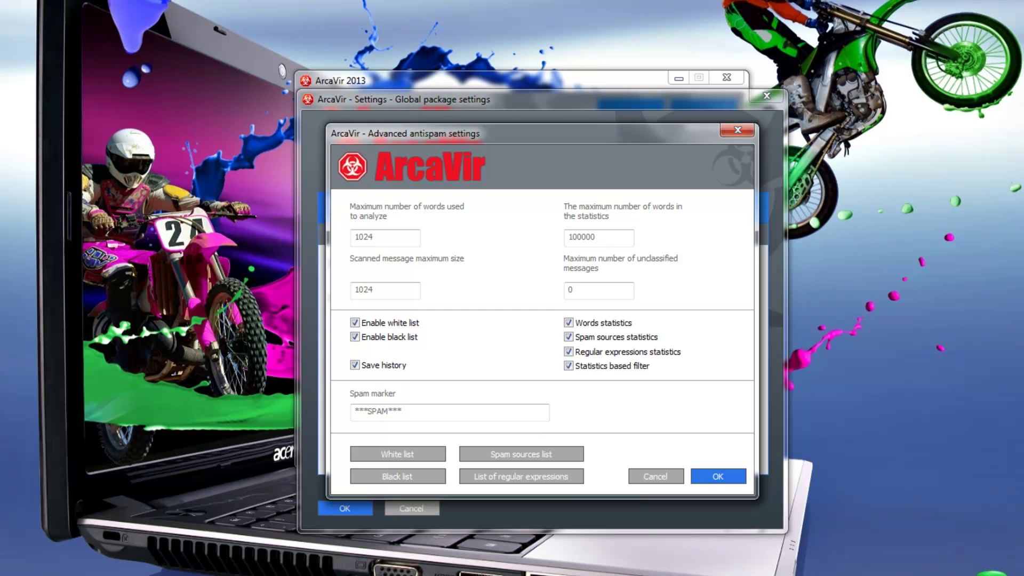
left_click(397, 454)
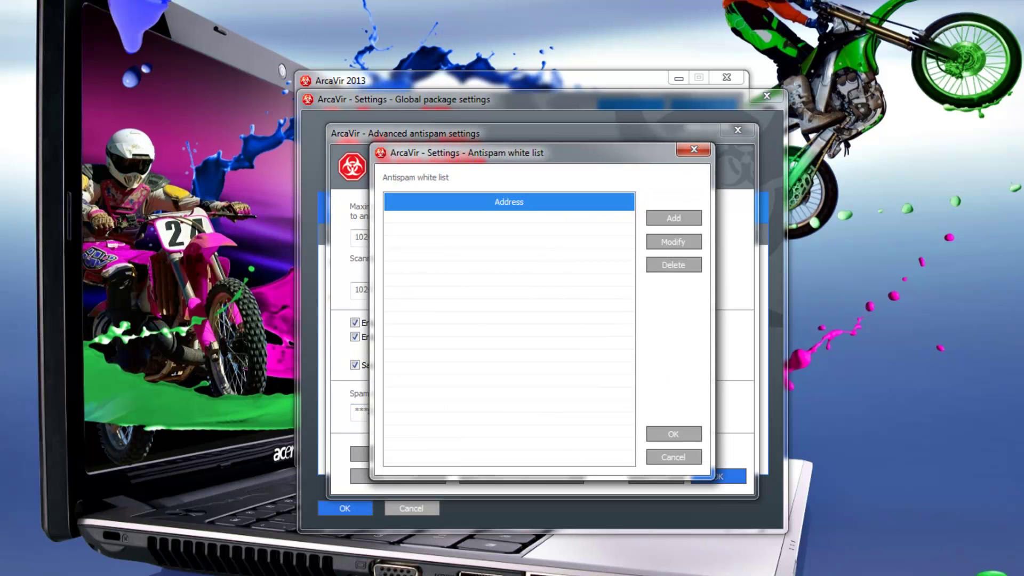
key("Escape")
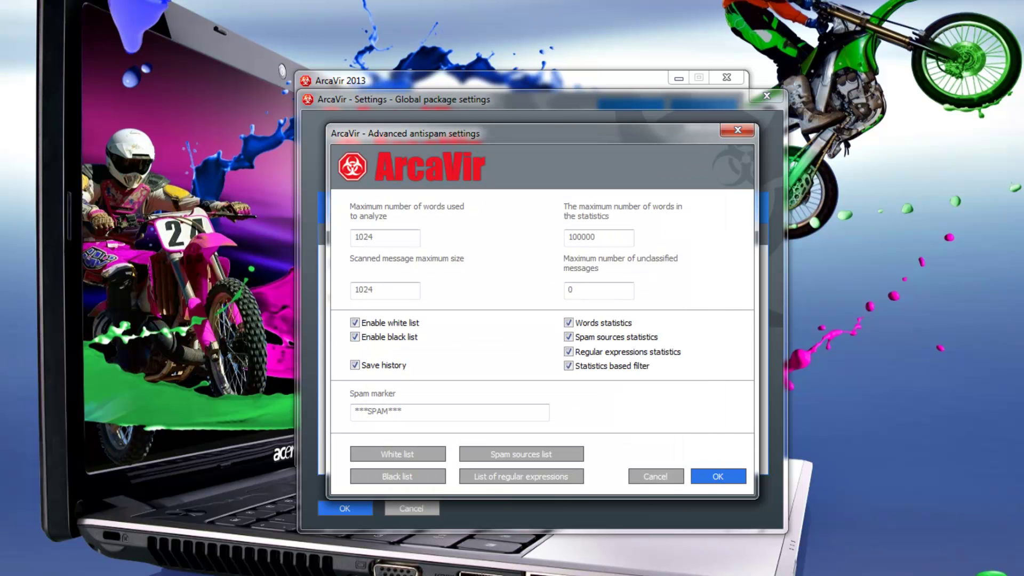
left_click(397, 476)
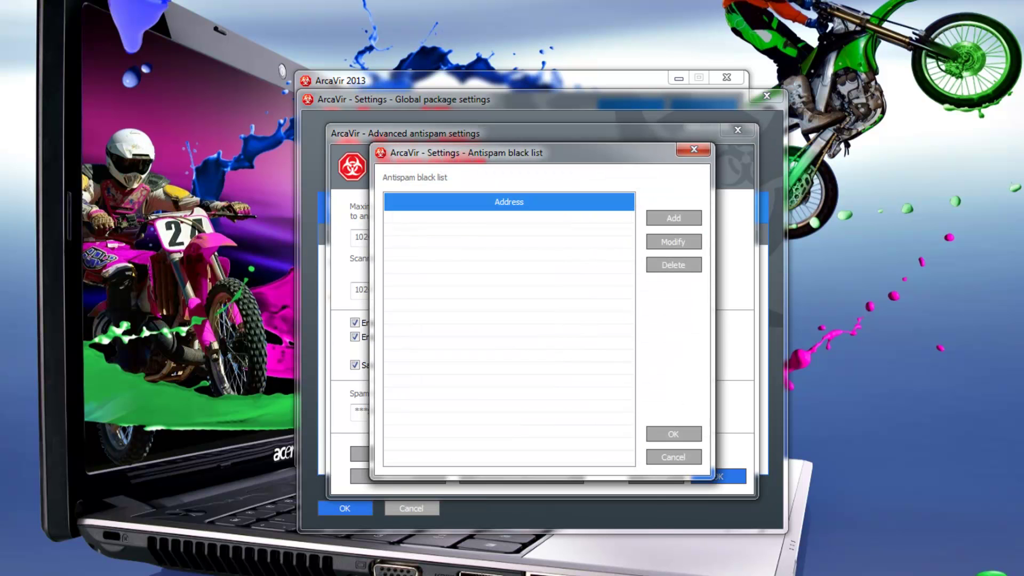
left_click(673, 218)
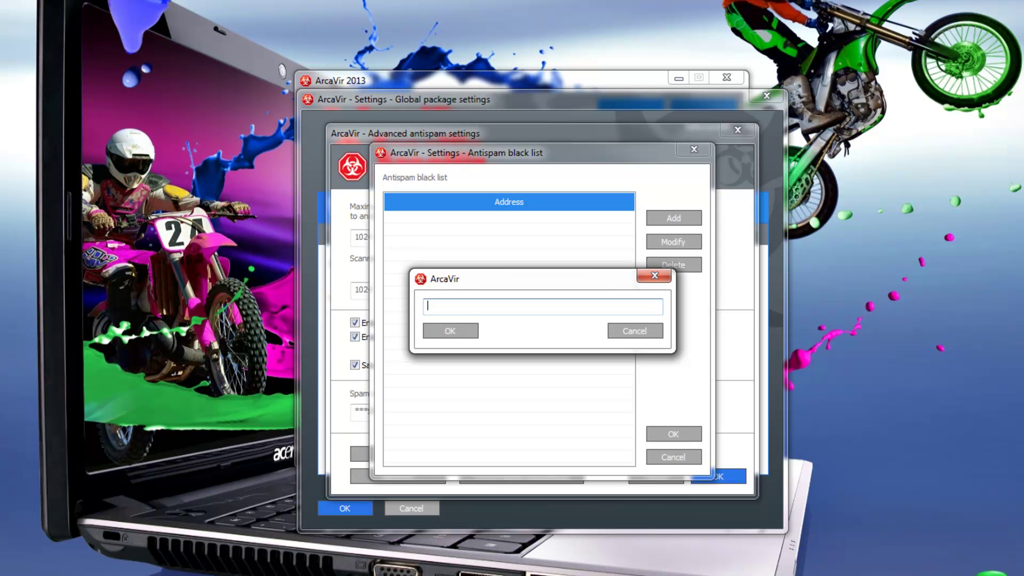
type("www.porno.com")
key("Return")
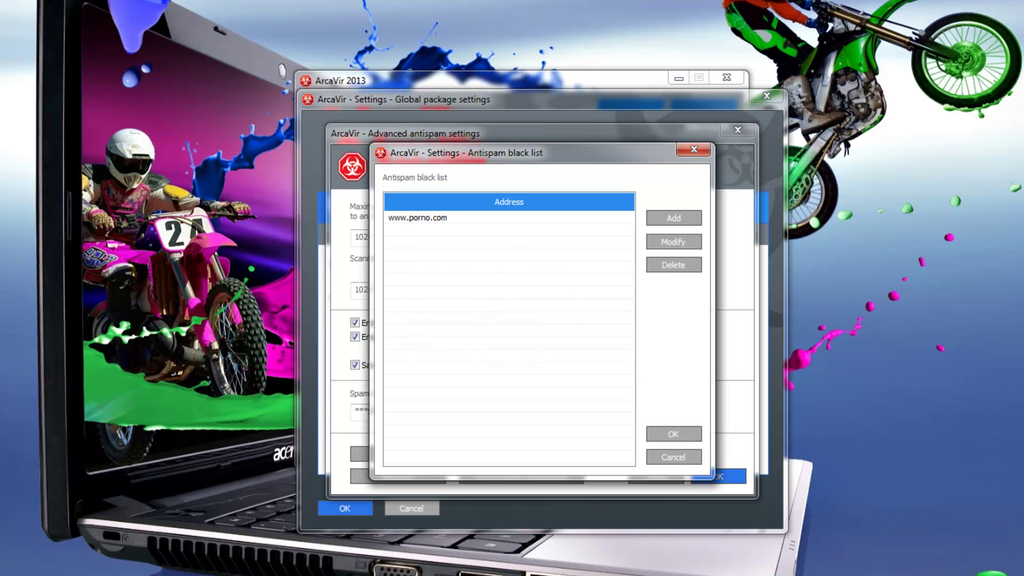
left_click(417, 217)
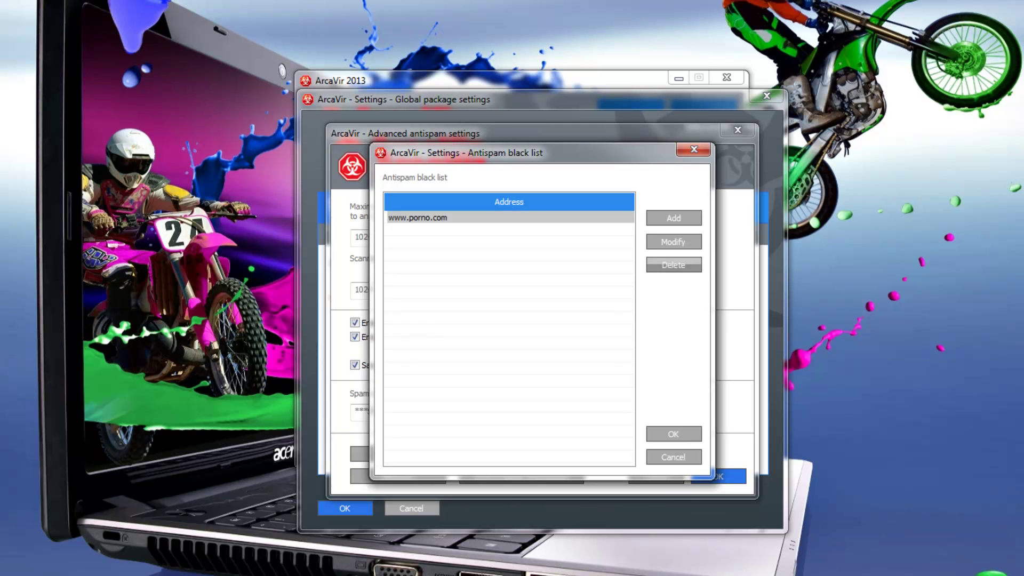
left_click(673, 264)
key("Return")
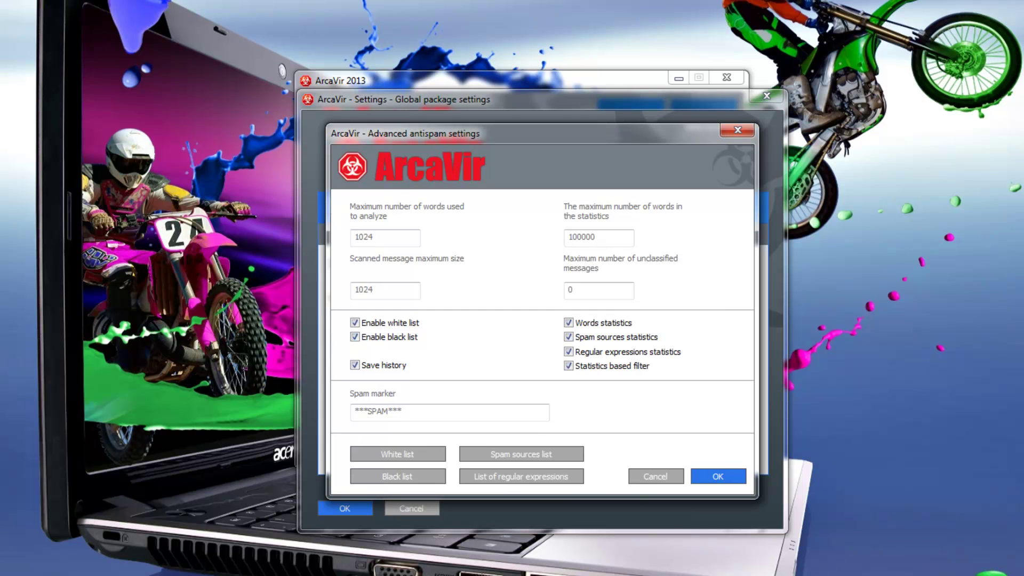
Review the antispam spam sources and regular expressions lists, and close the advanced antispam settings.
left_click(521, 453)
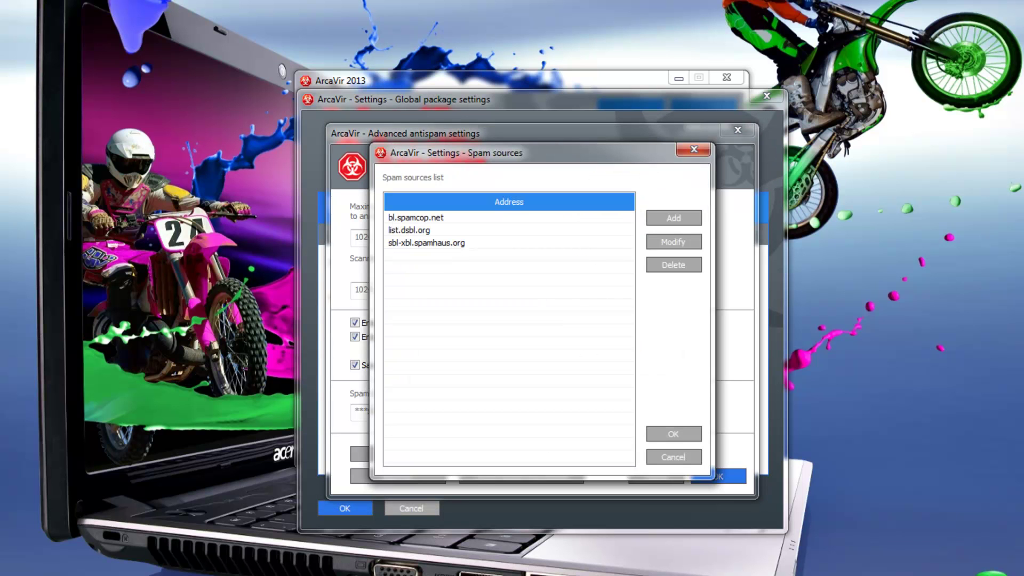
left_click(673, 433)
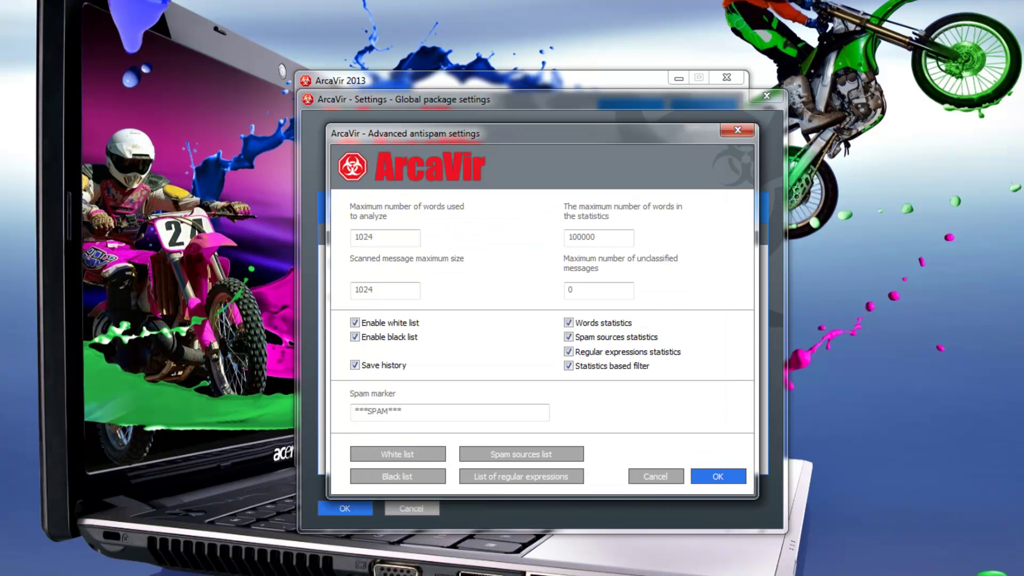
left_click(521, 476)
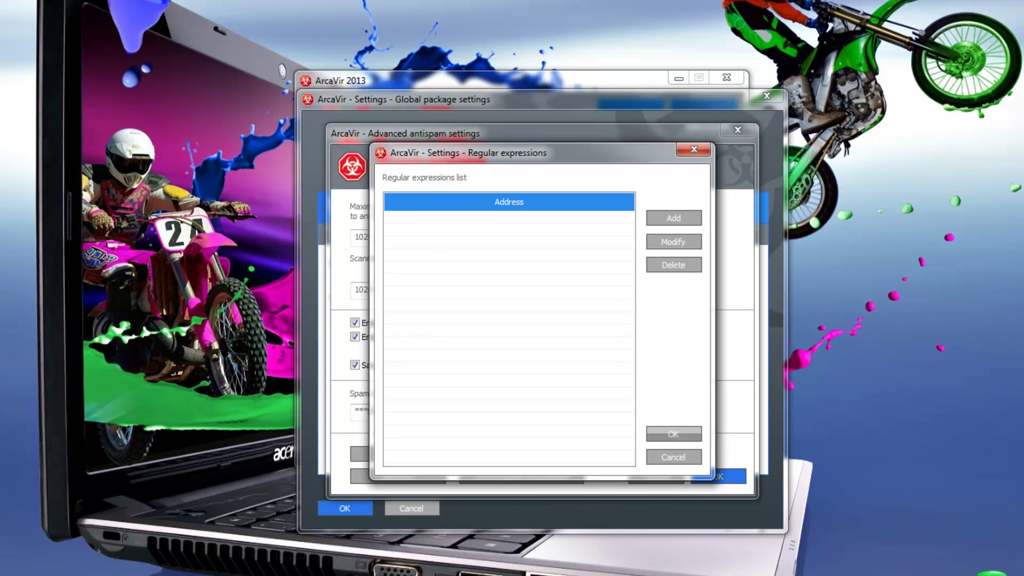
key("Escape")
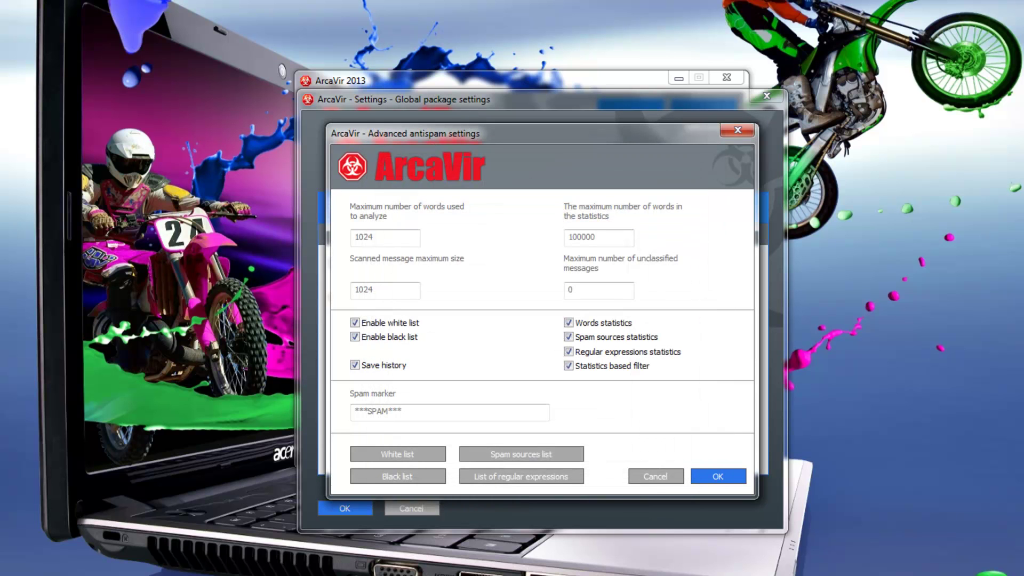
key("Return")
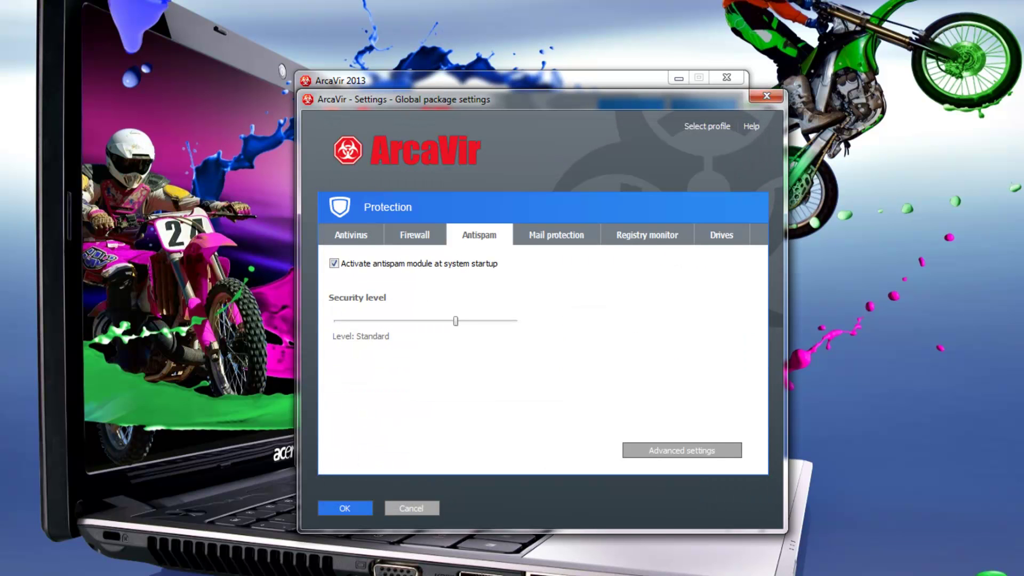
Open the advanced mail scanning settings under mail protection and review the POP3 options and attachment filtering masks.
key("ctrl+Tab")
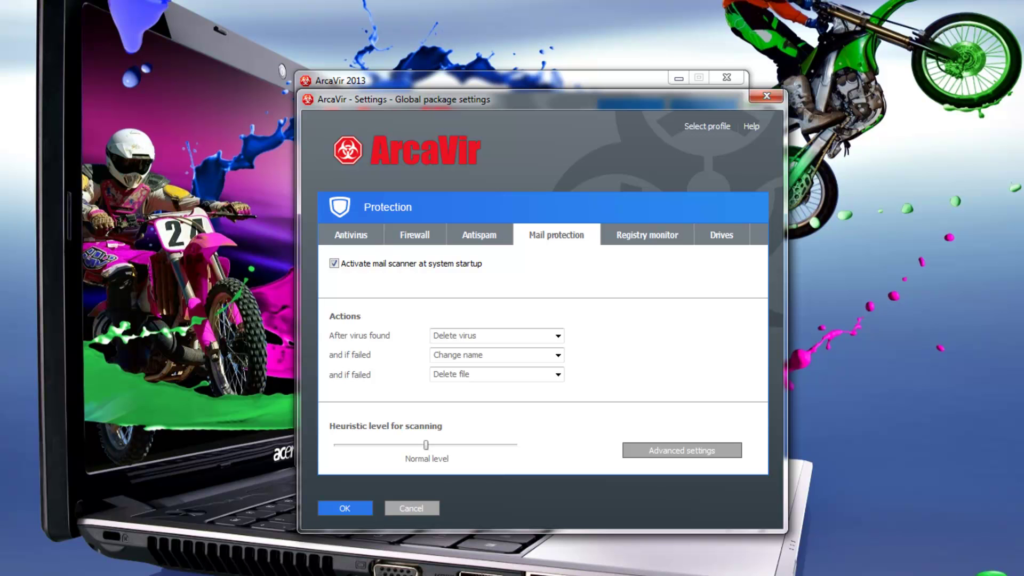
key("space")
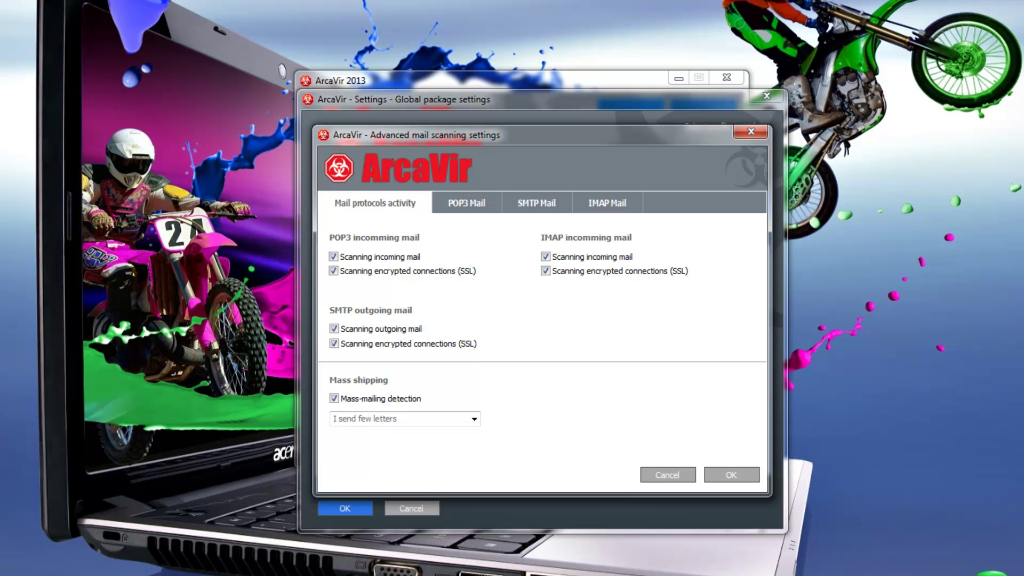
key("ctrl+Tab")
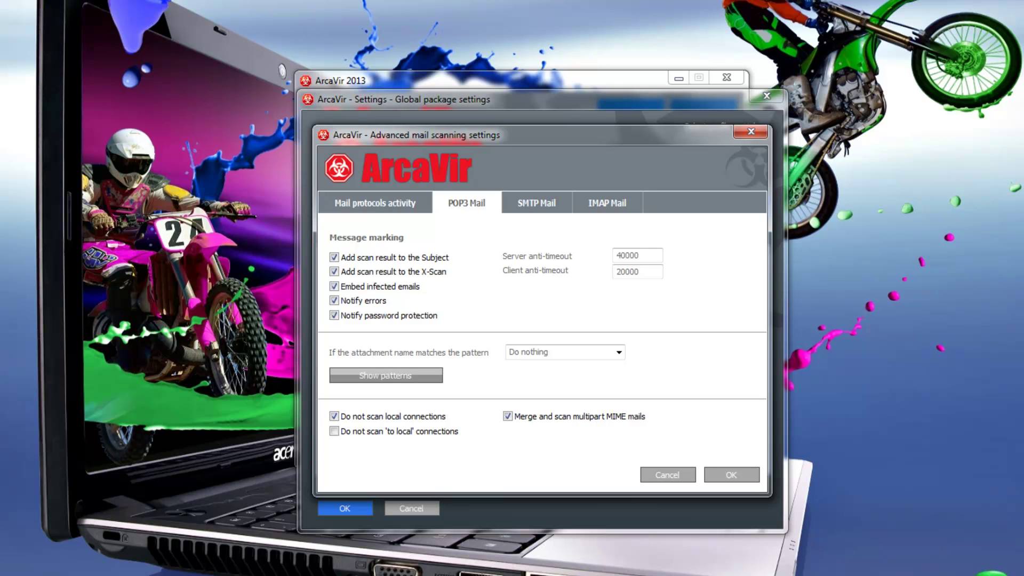
left_click(385, 376)
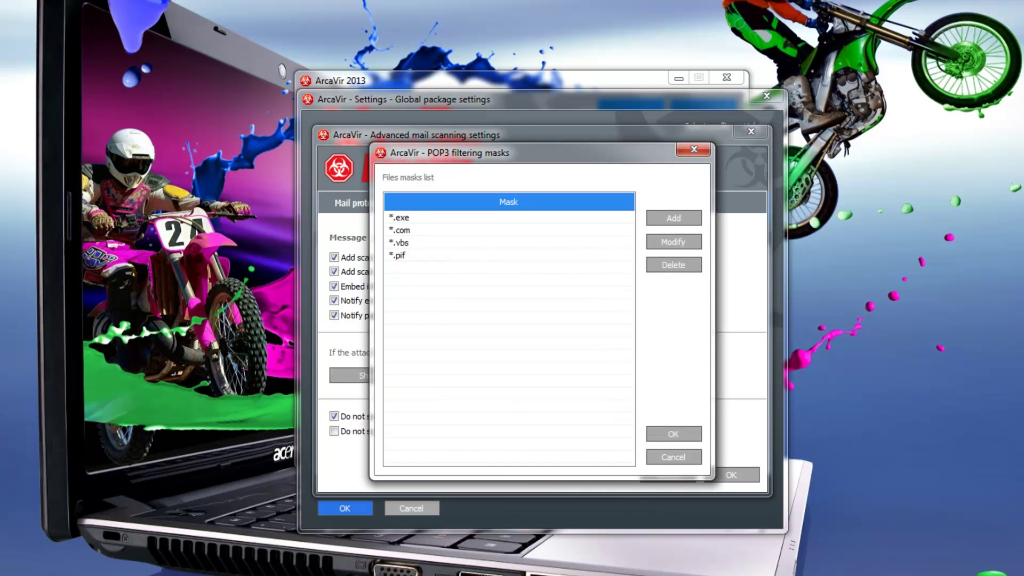
left_click(673, 433)
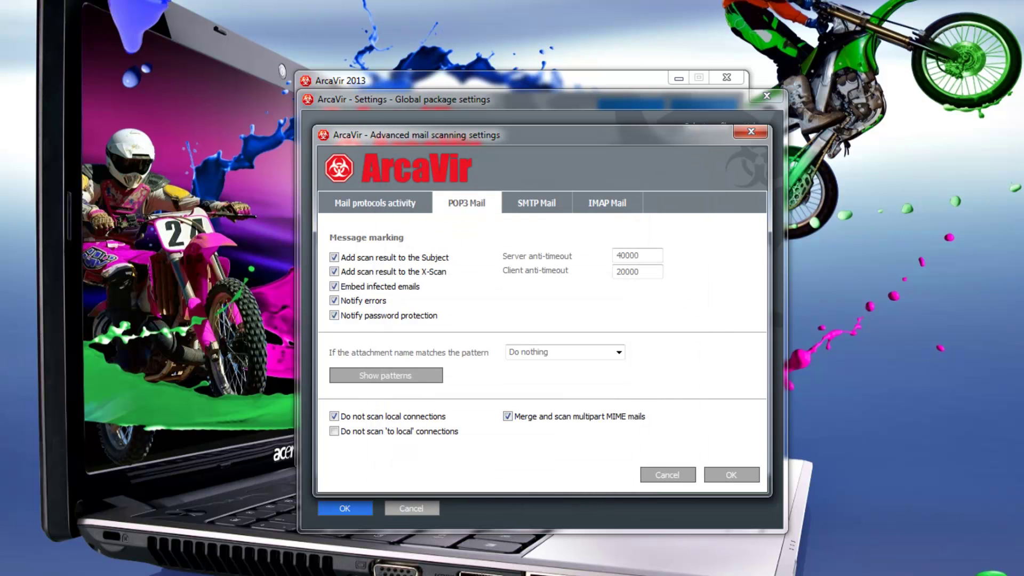
Review the SMTP and IMAP mail scanning options, including the IMAP filtering masks, and confirm the advanced mail settings.
left_click(536, 203)
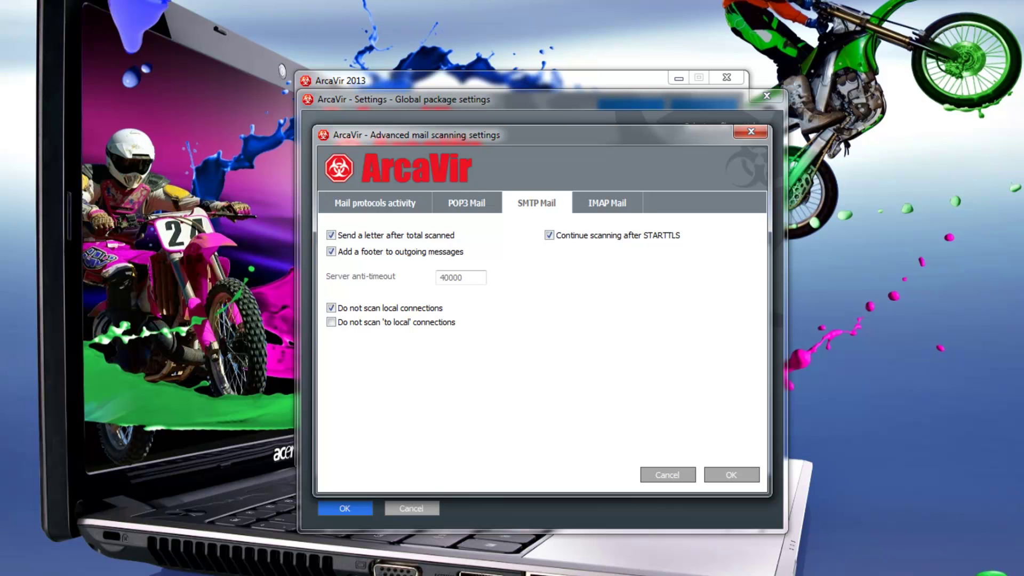
key("ctrl+Tab")
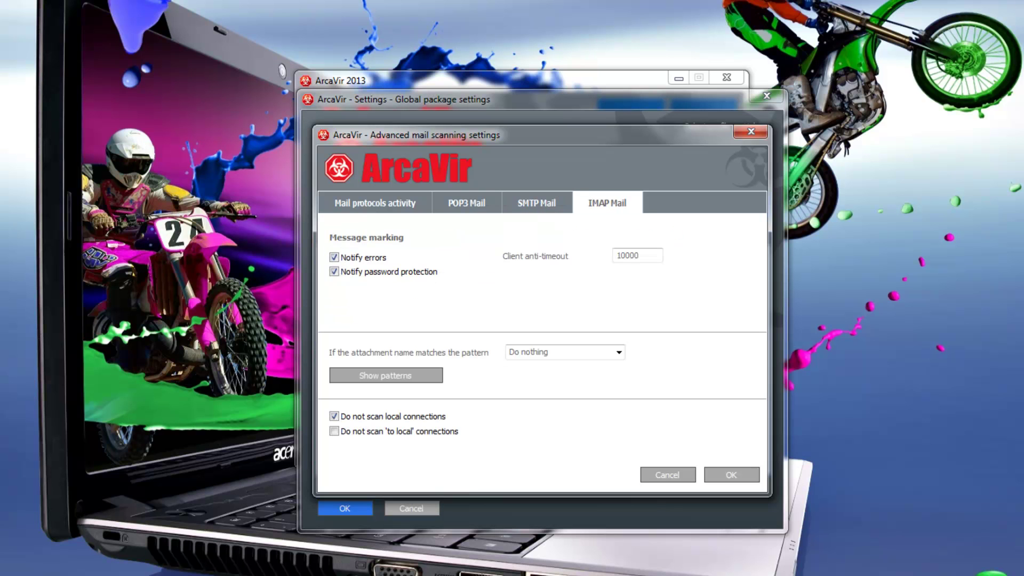
left_click(637, 255)
left_click(385, 375)
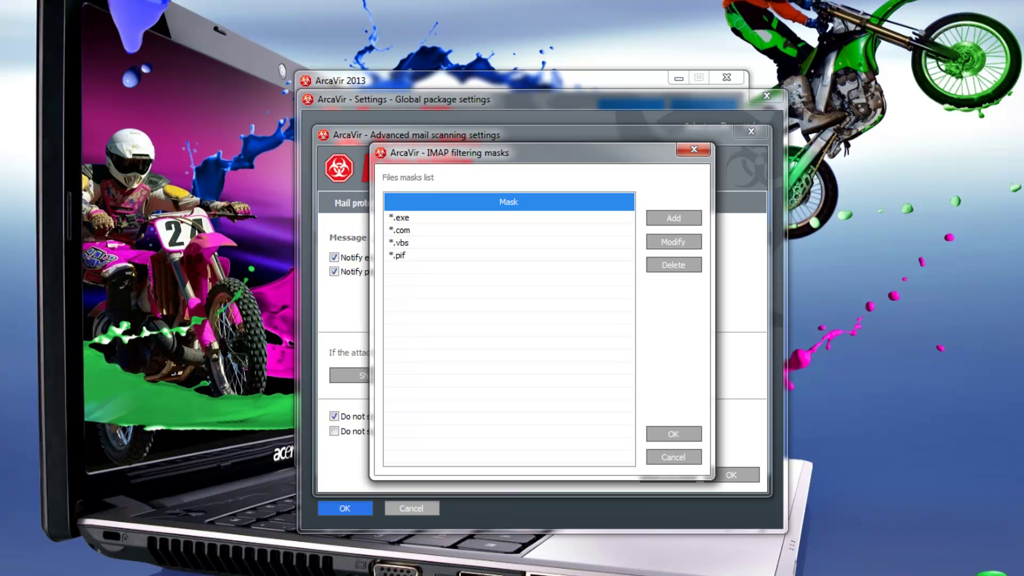
left_click(673, 434)
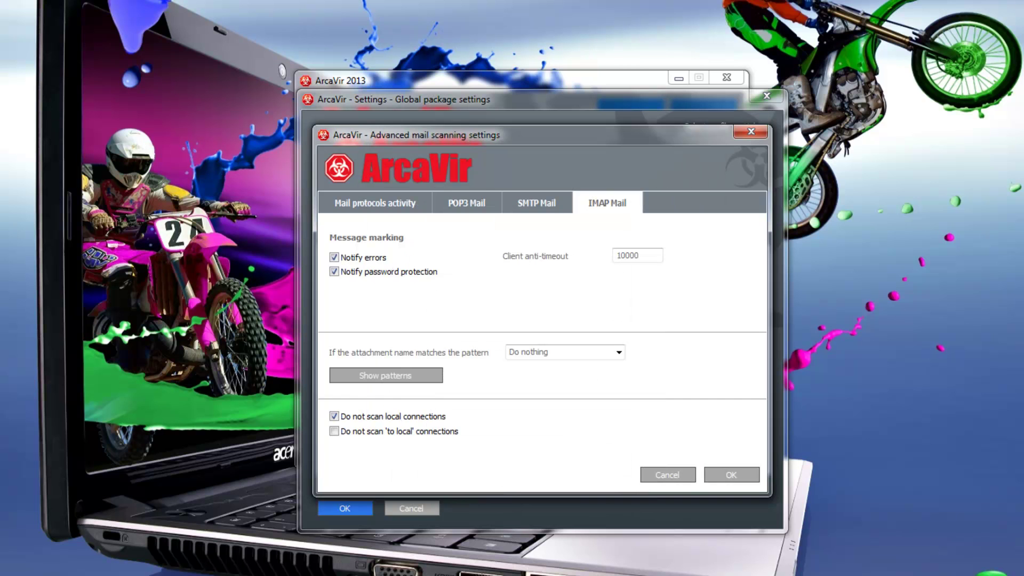
key("Return")
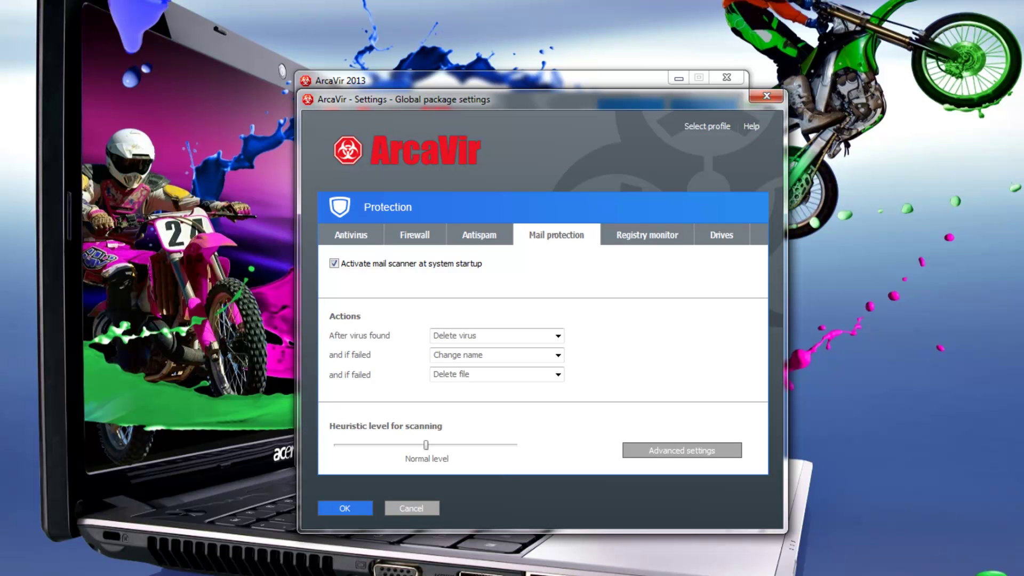
Examine the registry monitor's list of monitored keys and its exclusion list of registry keys.
key("ctrl+Tab")
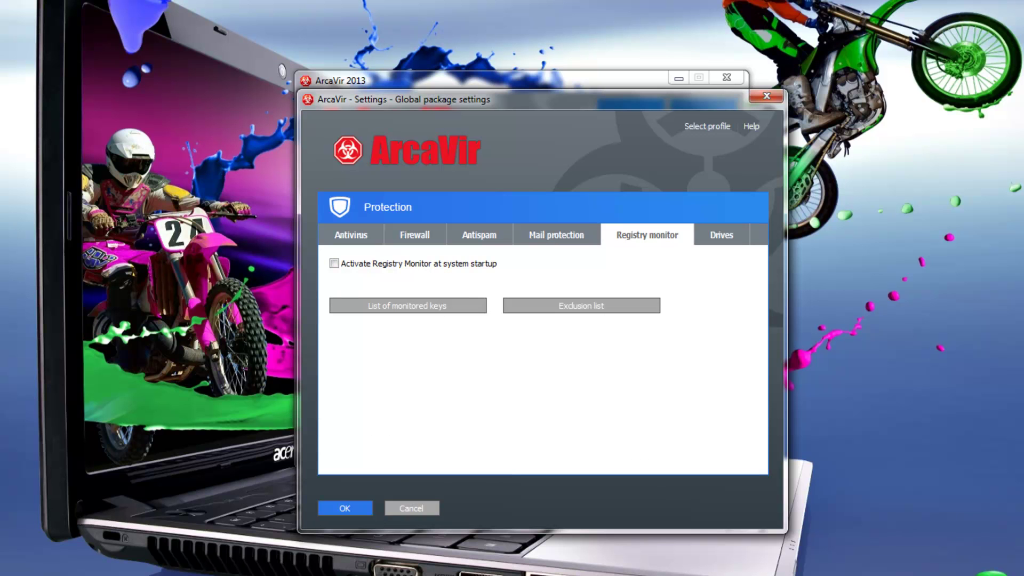
key("space")
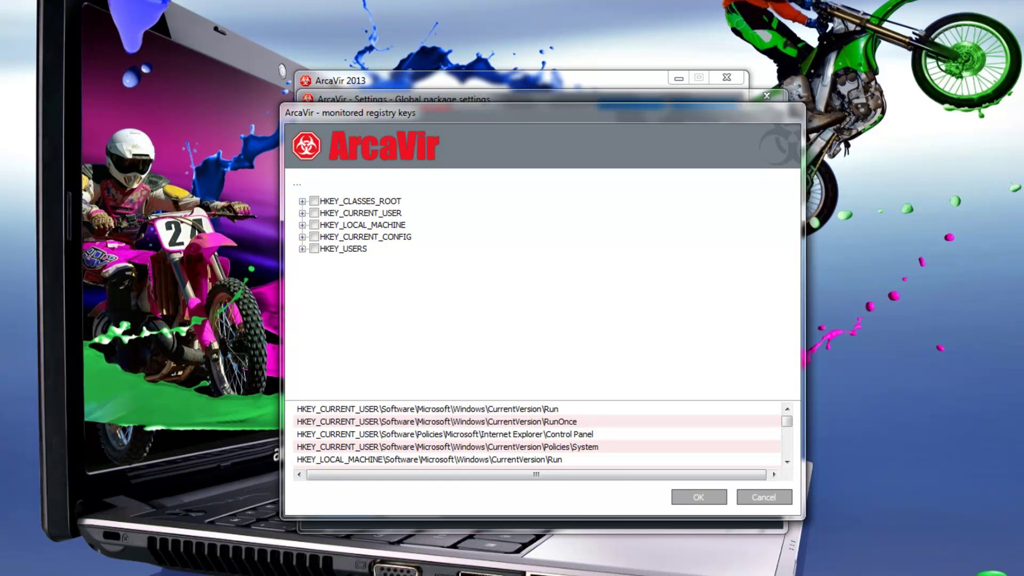
key("Escape")
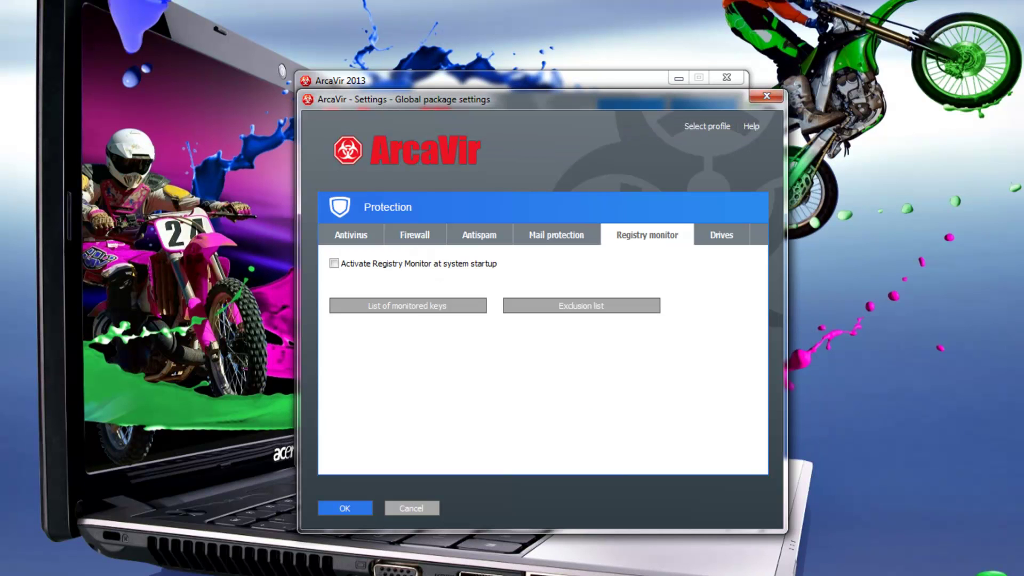
key("space")
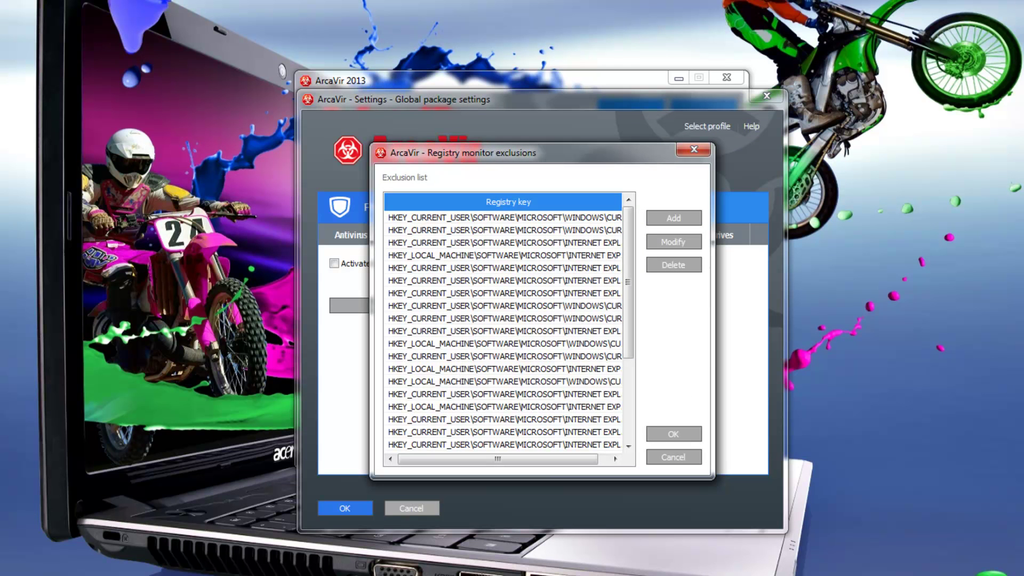
scroll(504, 327, "down", 3)
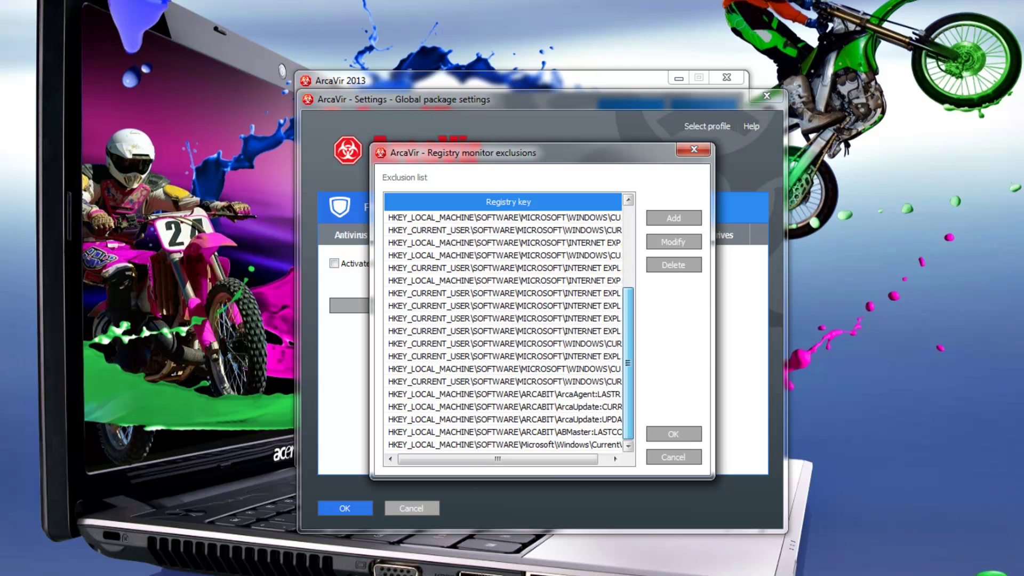
scroll(504, 327, "up", 3)
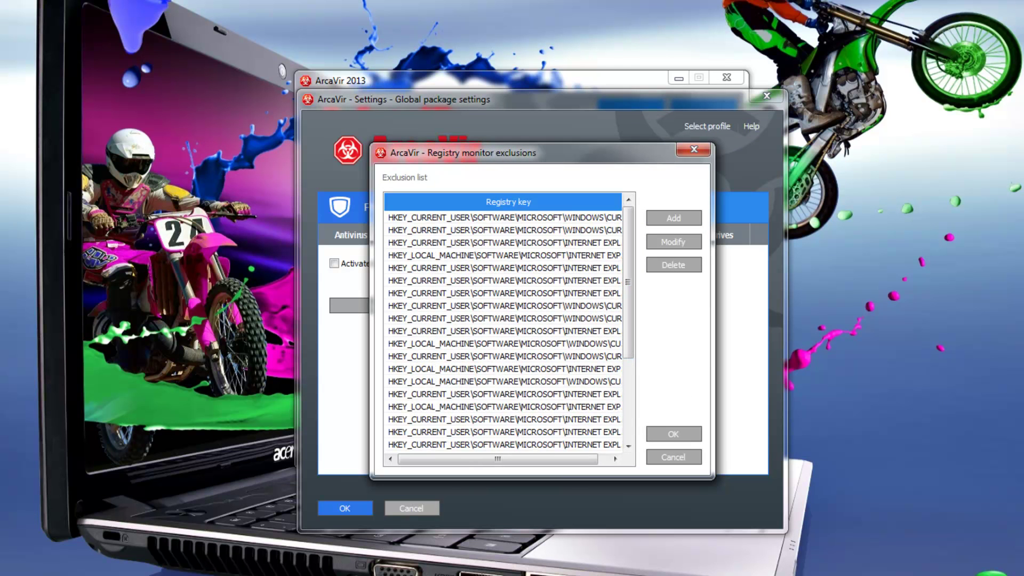
Confirm the registry monitor exclusion list, review the drive scanning and control options, and return to the settings categories.
left_click(674, 434)
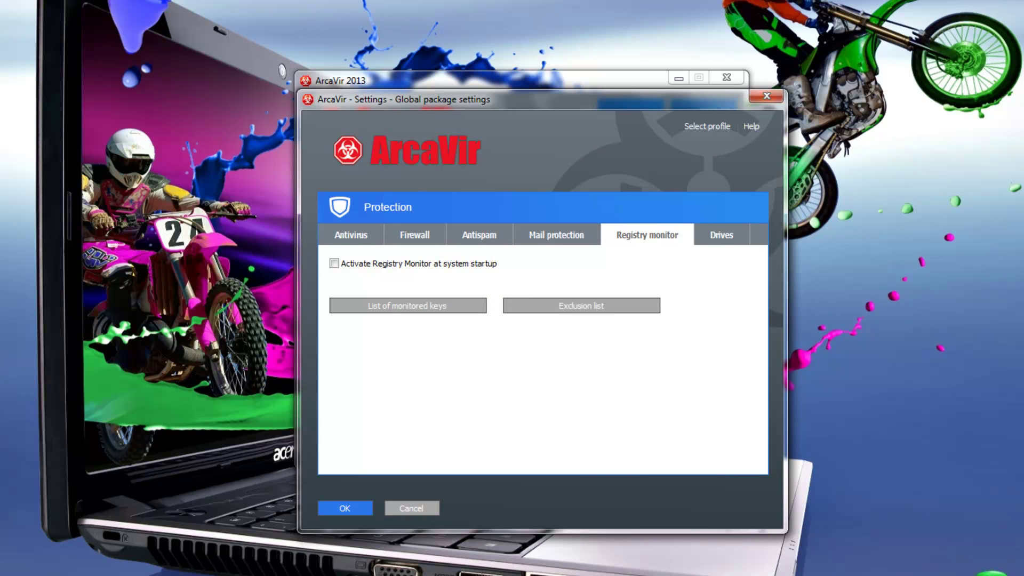
left_click(721, 235)
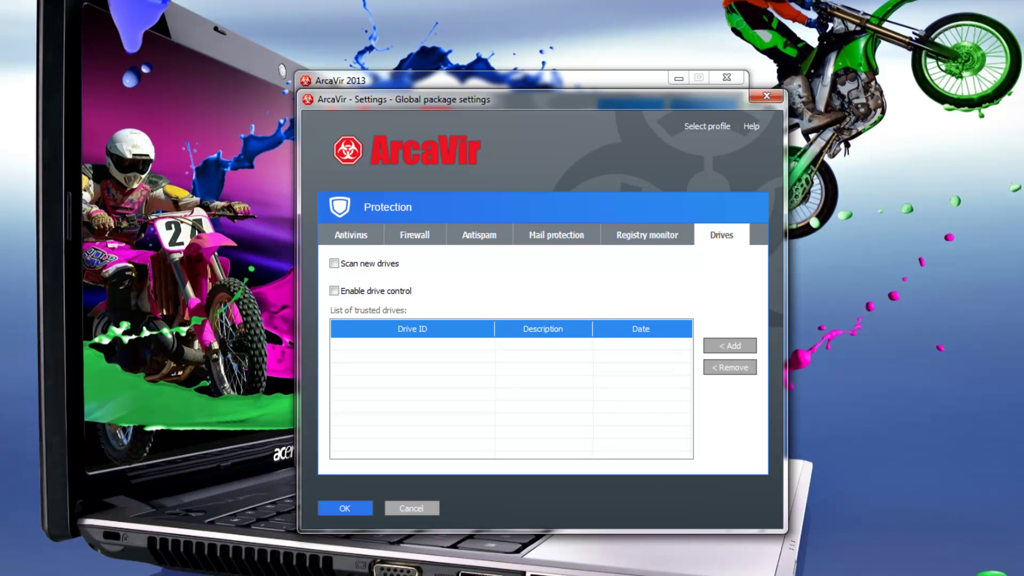
left_click(387, 207)
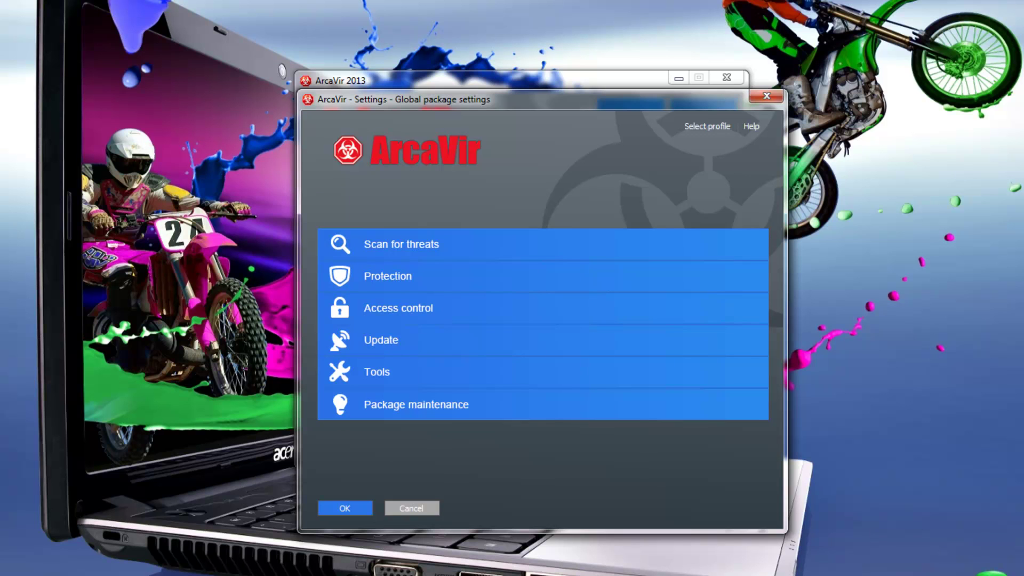
left_click(398, 308)
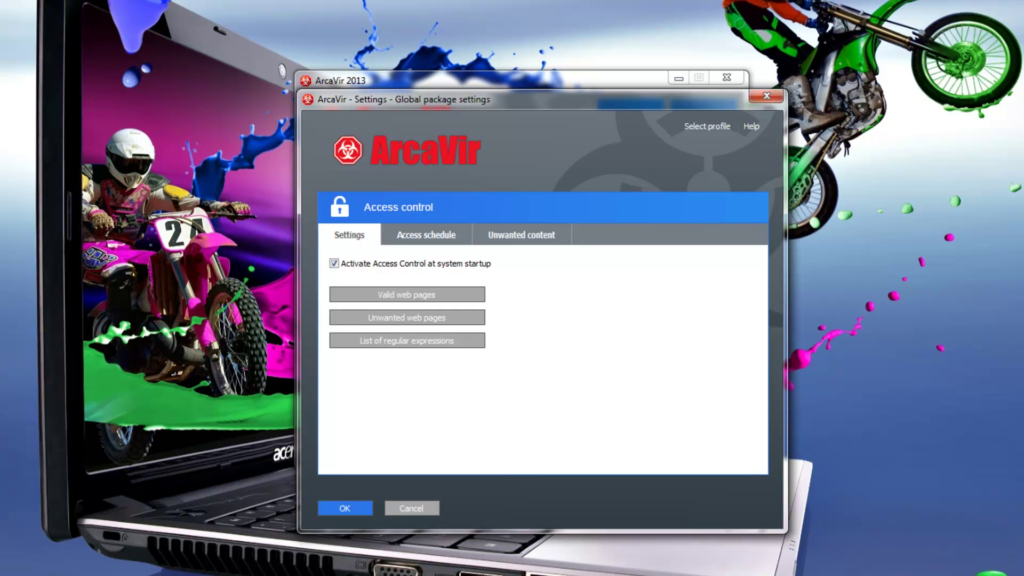
left_click(406, 294)
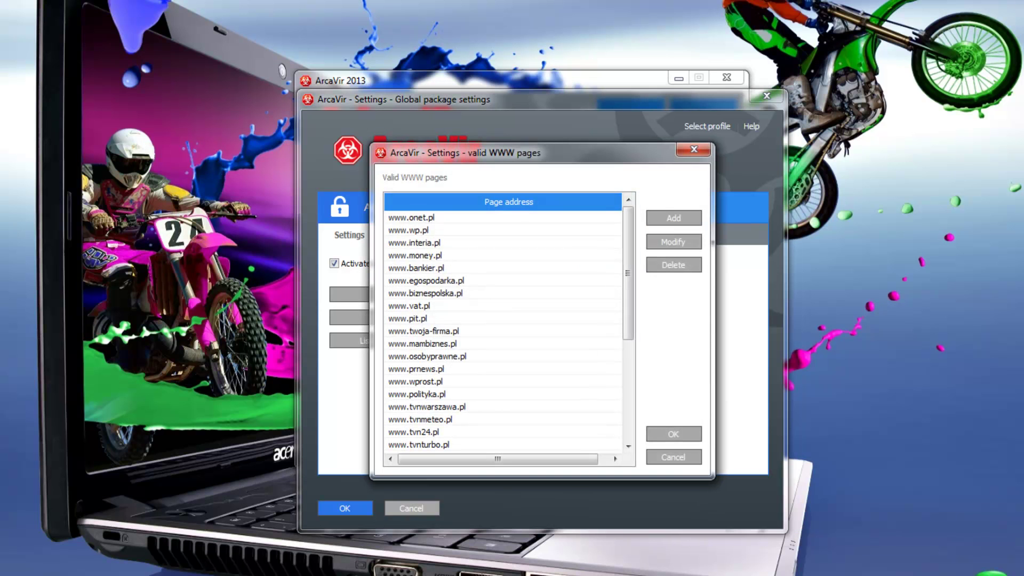
left_click_drag(628, 273, 627, 372)
scroll(504, 331, "up", 5)
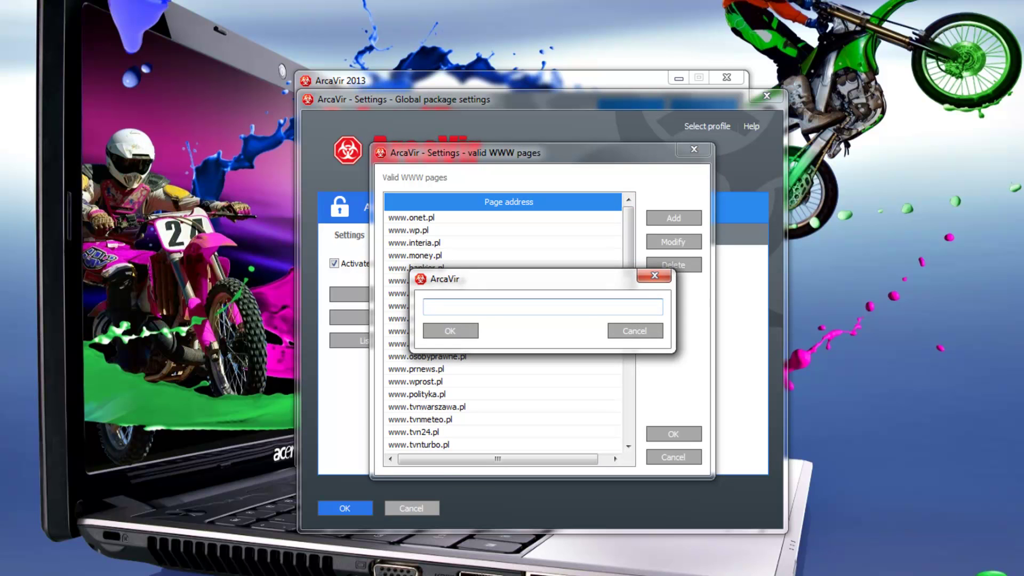
type("www.softonic.com")
left_click(449, 331)
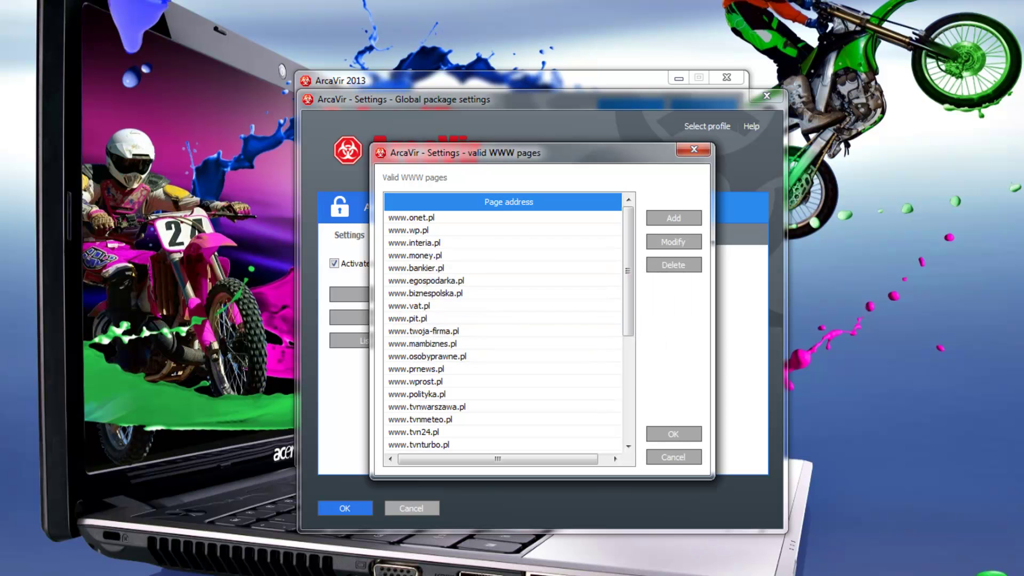
left_click_drag(628, 272, 628, 296)
scroll(502, 331, "down", 4)
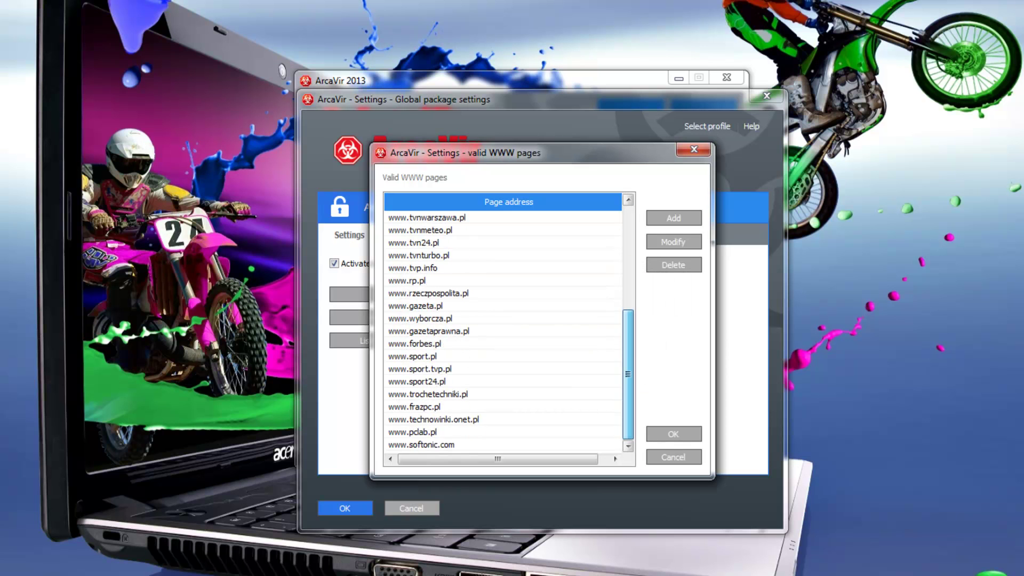
left_click(421, 444)
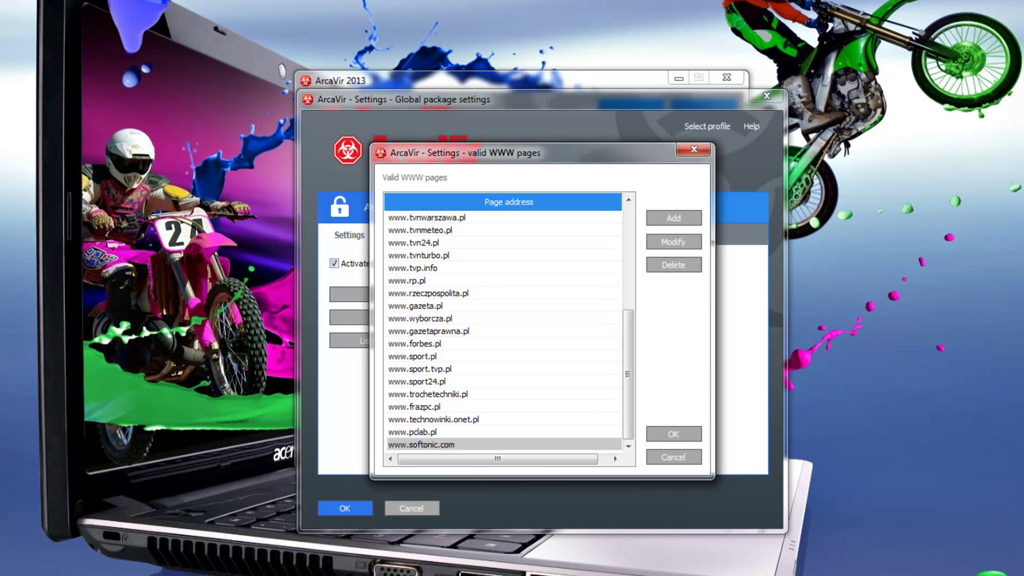
scroll(503, 331, "up", 5)
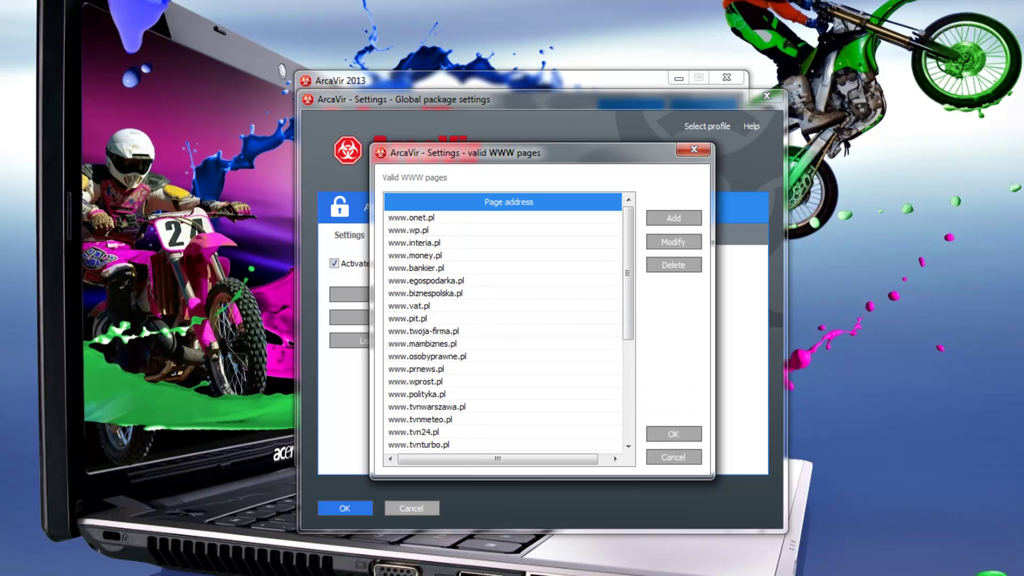
left_click(672, 434)
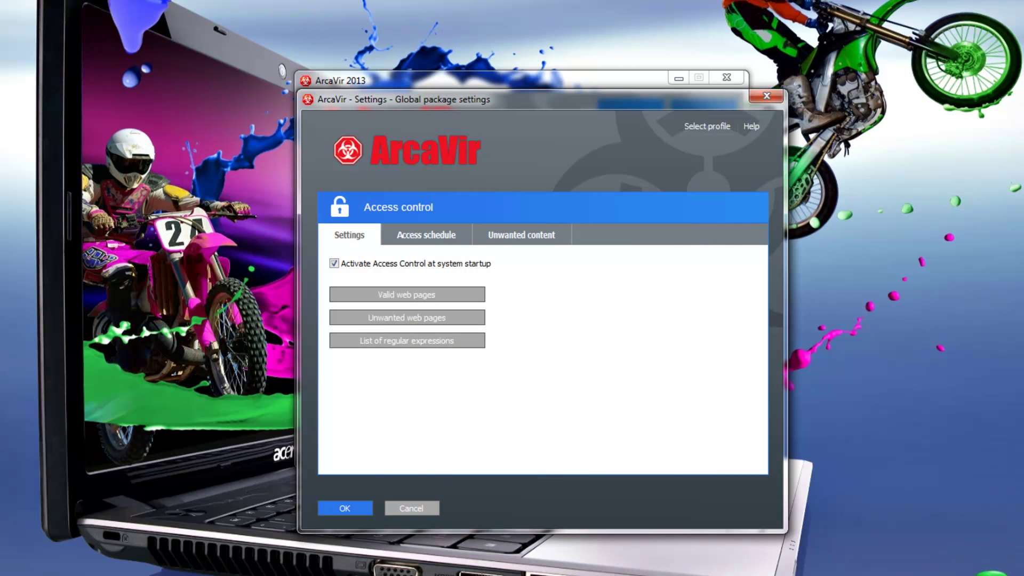
left_click(407, 317)
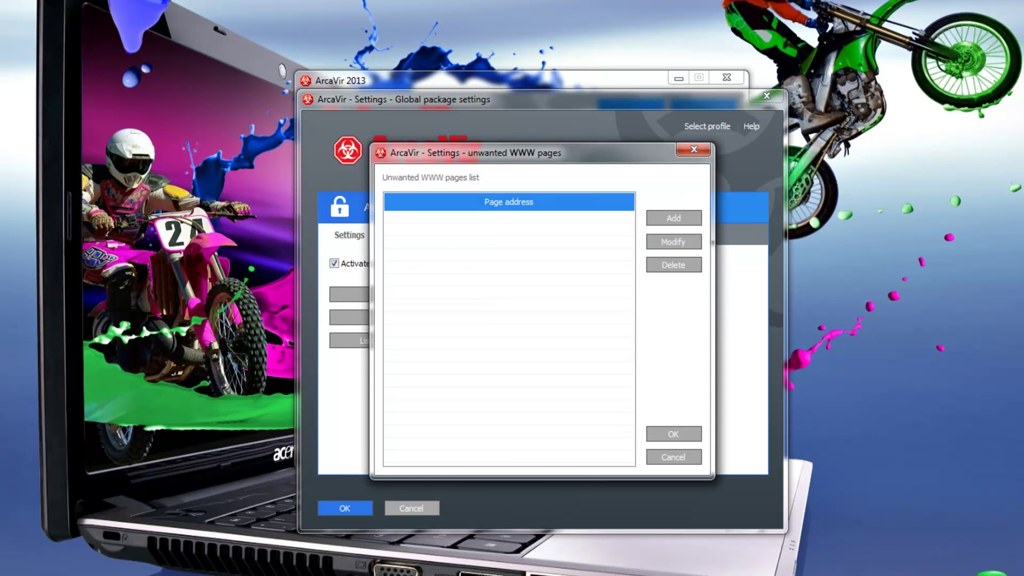
left_click(674, 218)
type("www.porno")
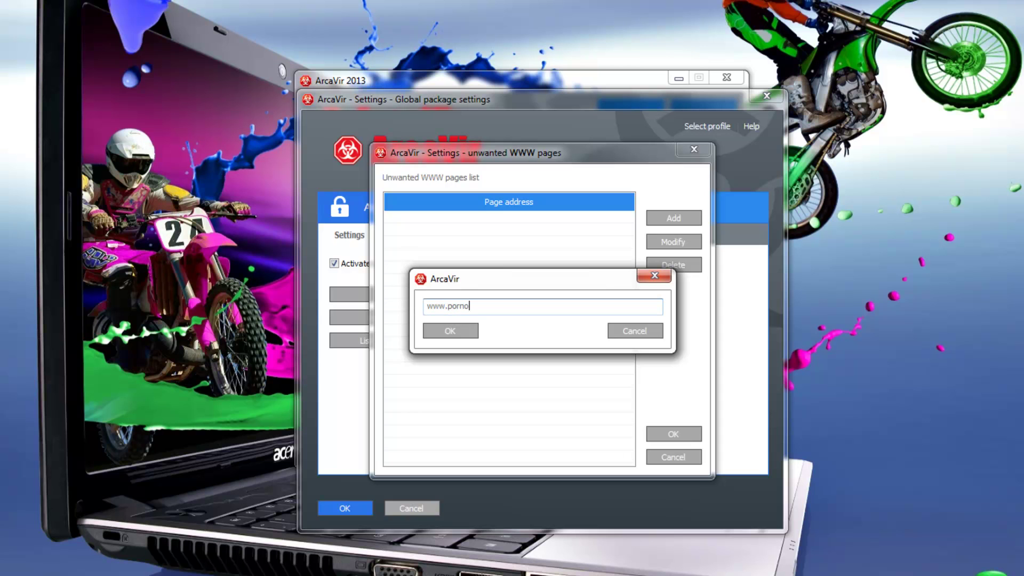
type(".com")
key("Return")
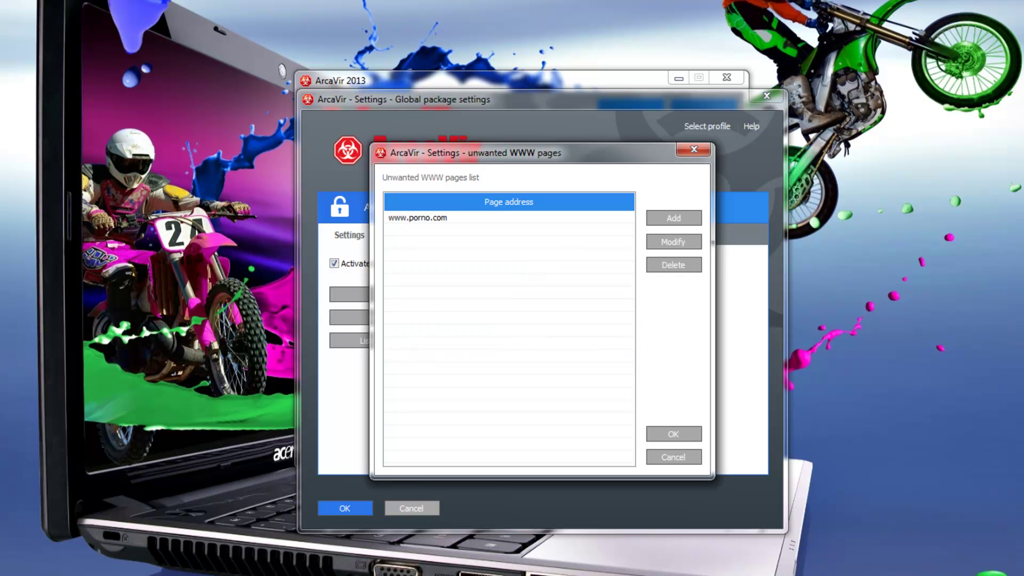
left_click(417, 218)
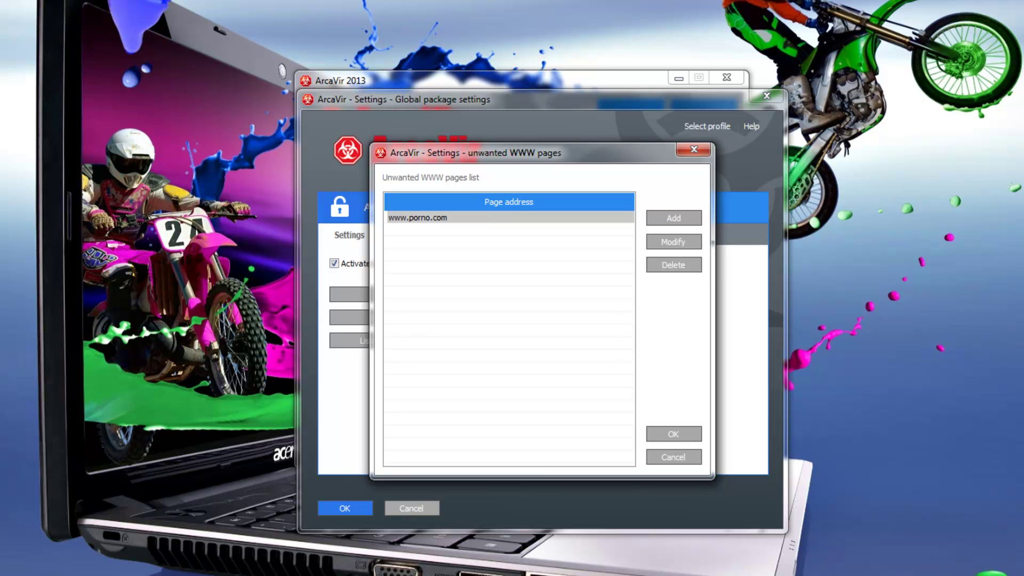
left_click(673, 264)
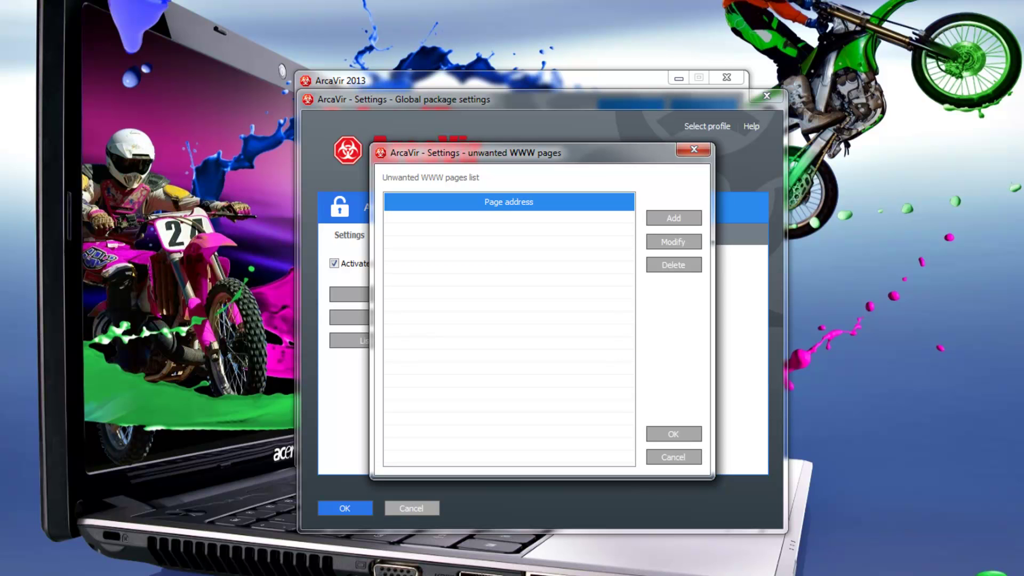
key("Return")
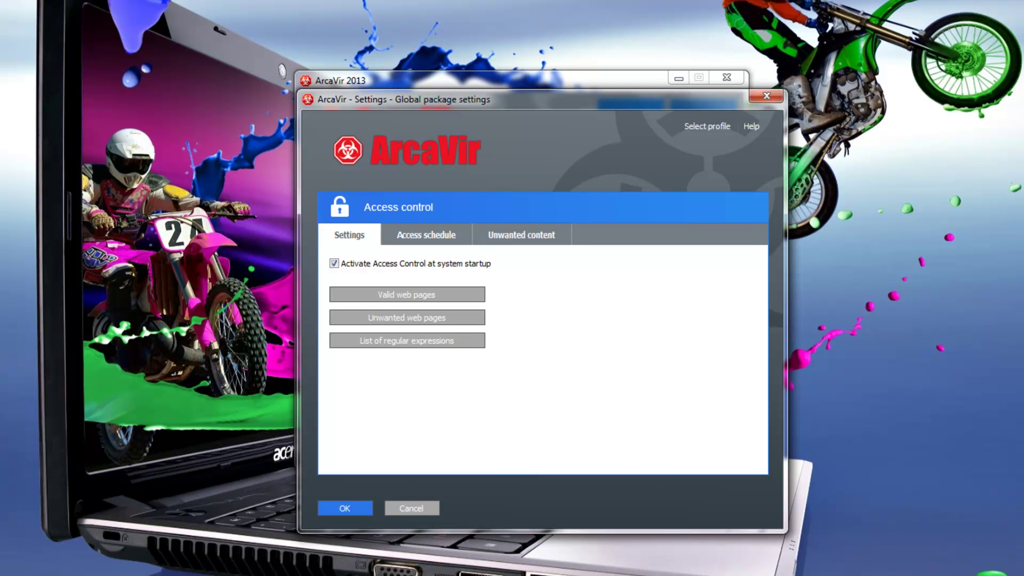
Review access control's list of regular expressions and the weekly Internet access schedule, closing each one.
left_click(407, 340)
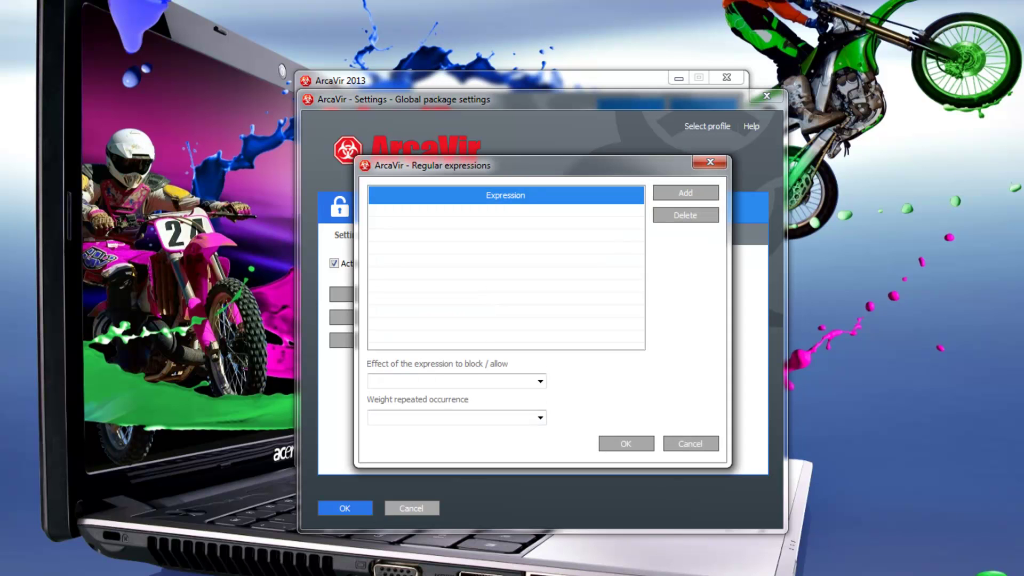
key("Return")
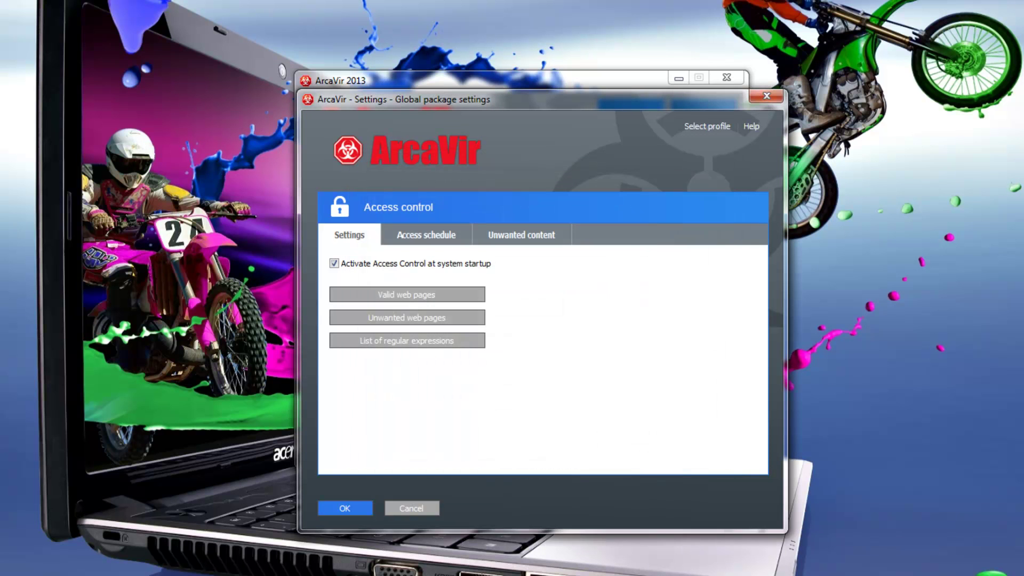
left_click(426, 235)
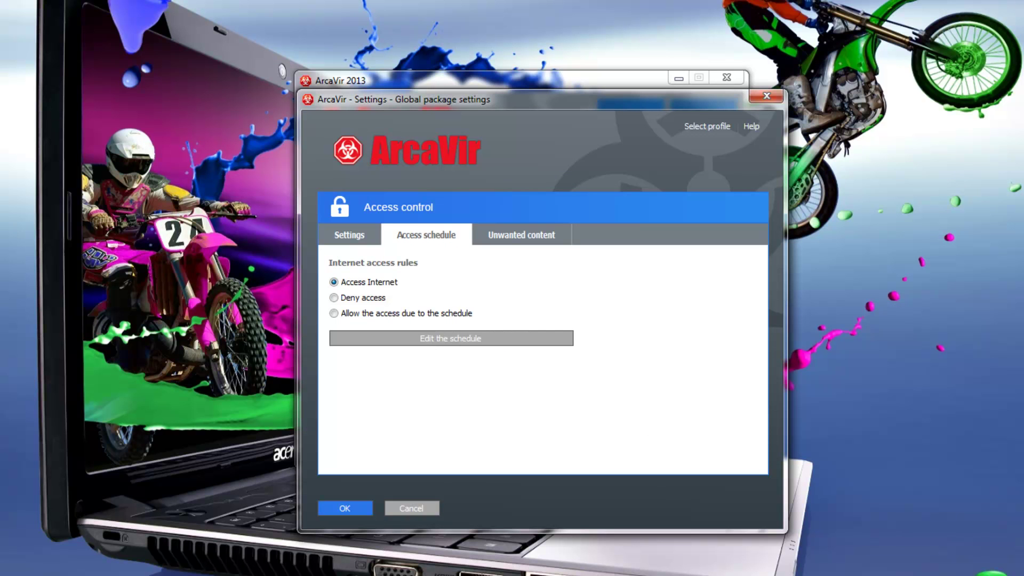
left_click(451, 338)
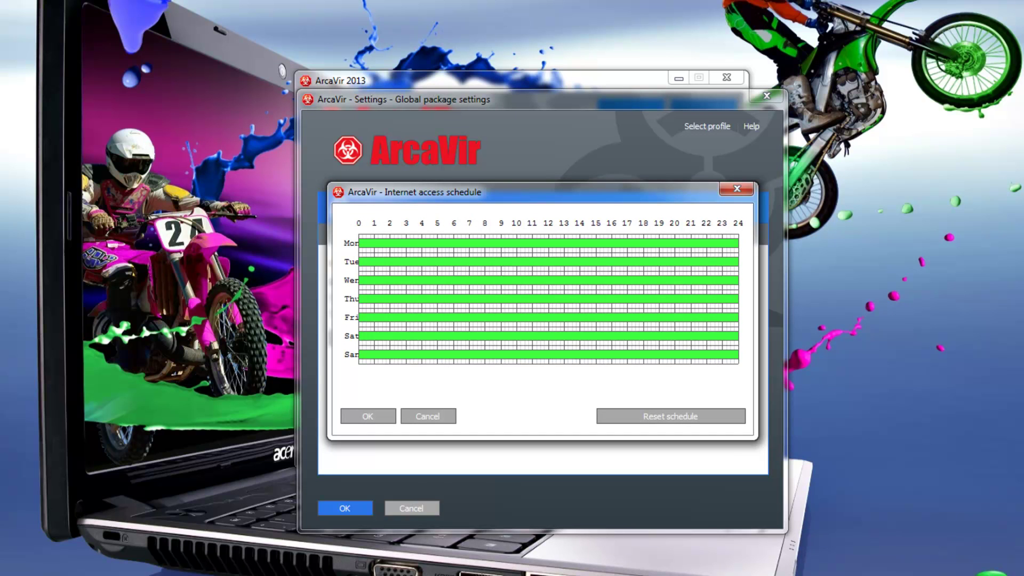
left_click(368, 416)
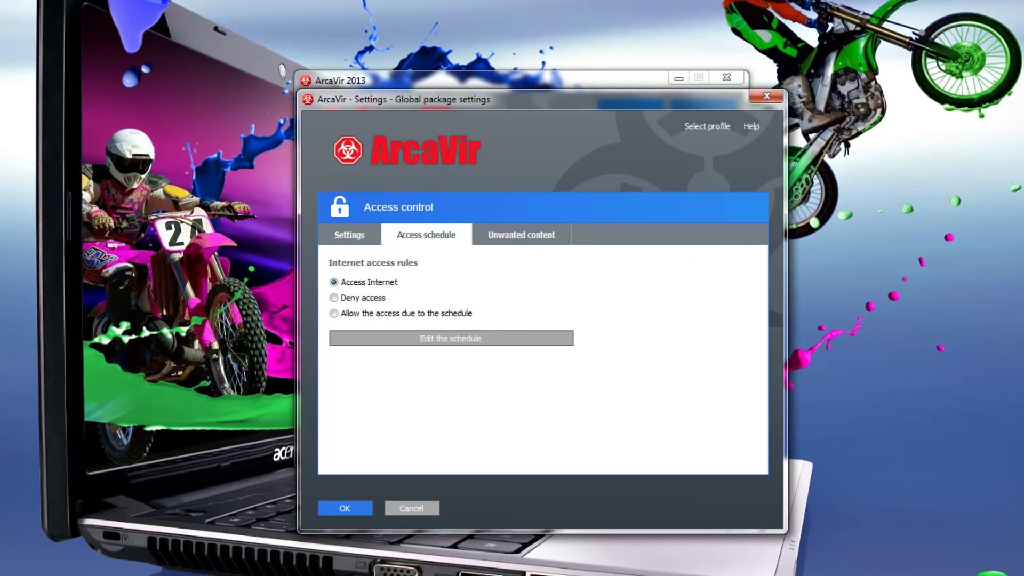
Review the unwanted content options, the advanced web content filtering settings and the banner black list, and return to the settings categories.
left_click(521, 235)
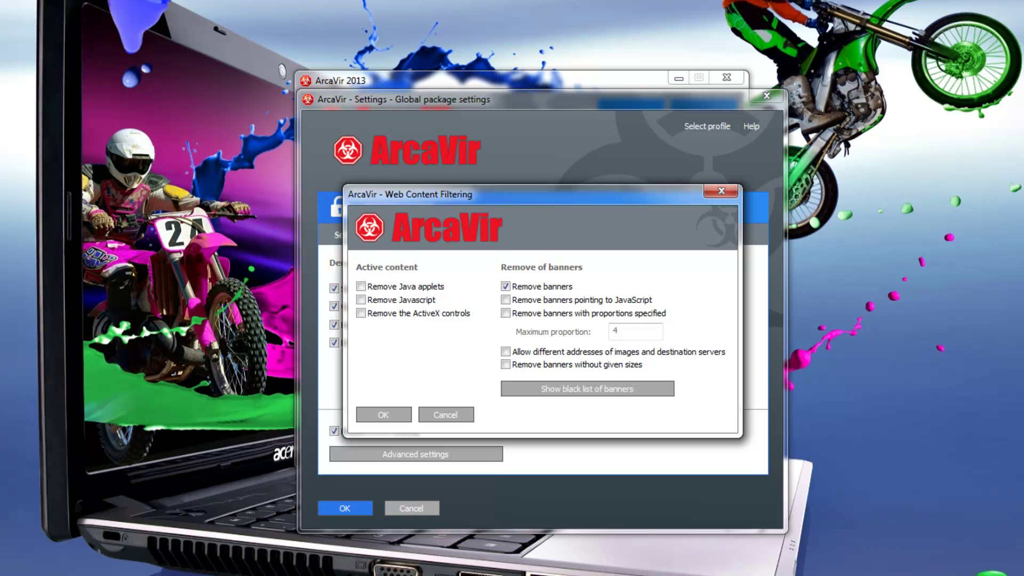
left_click(587, 389)
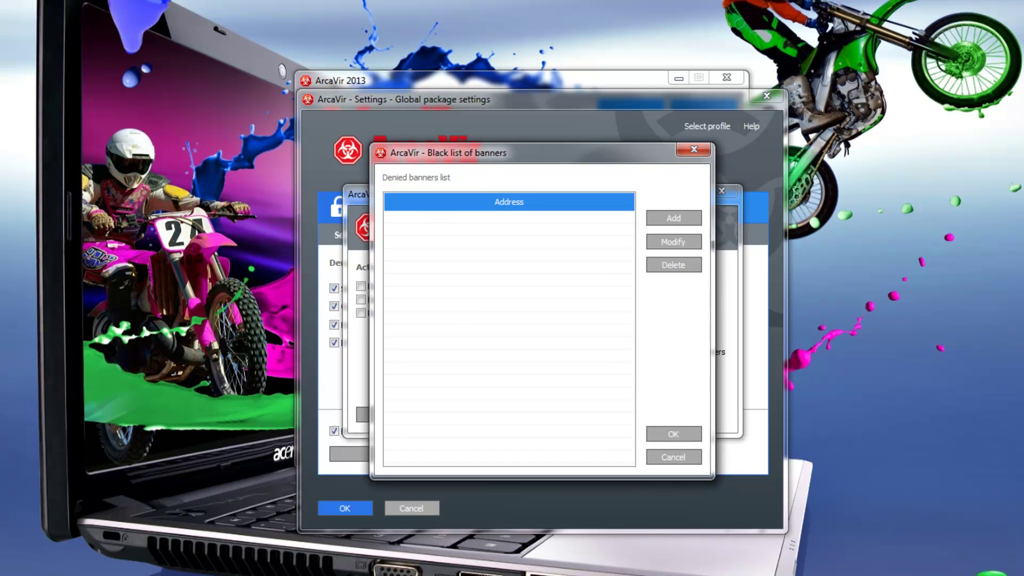
key("Escape")
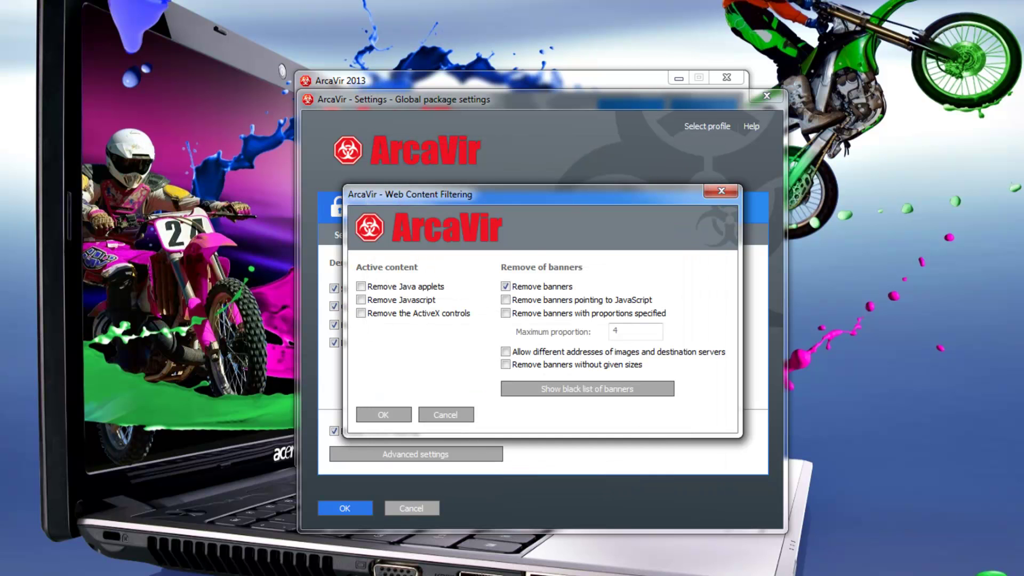
key("Return")
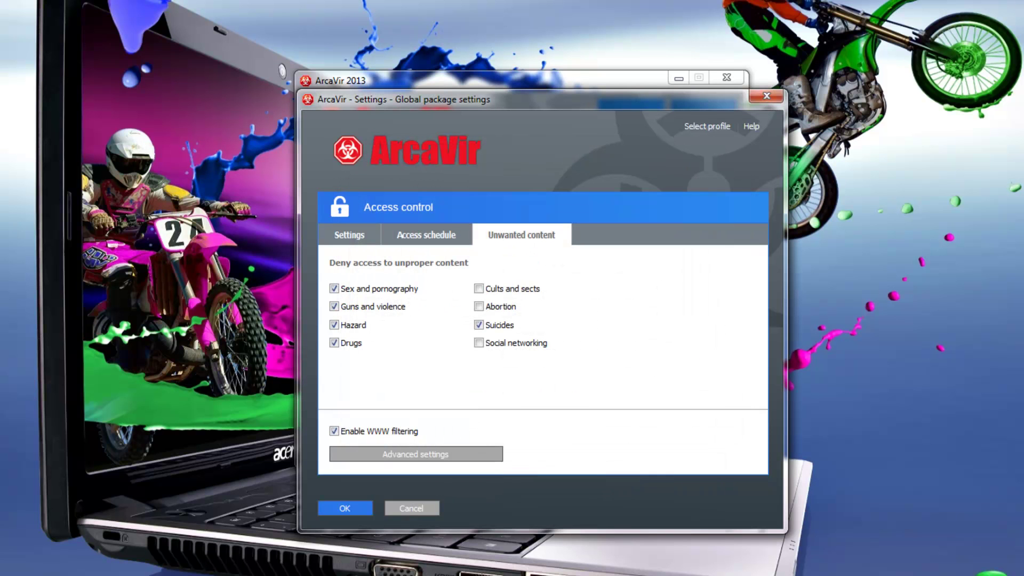
left_click(349, 235)
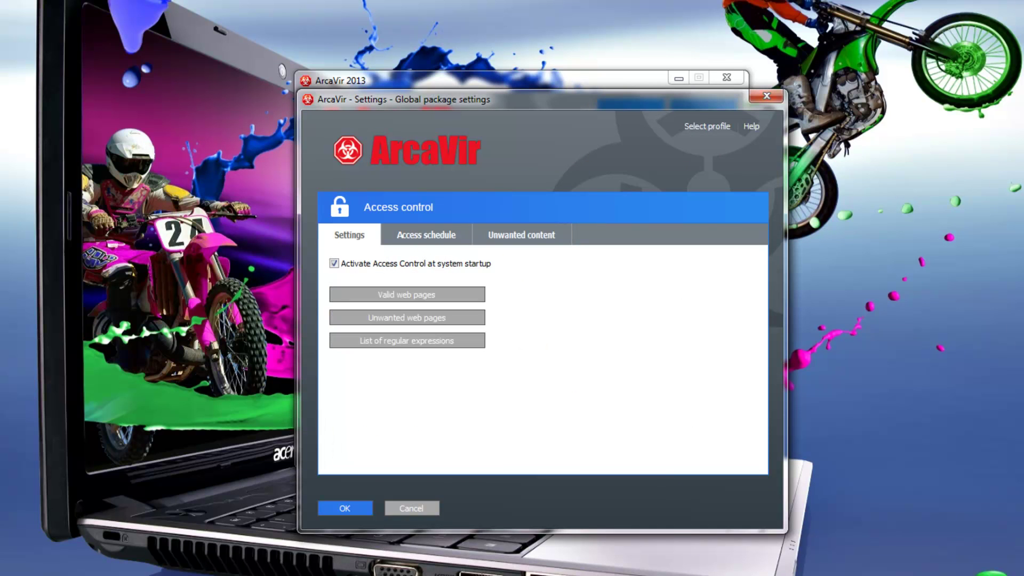
key("Escape")
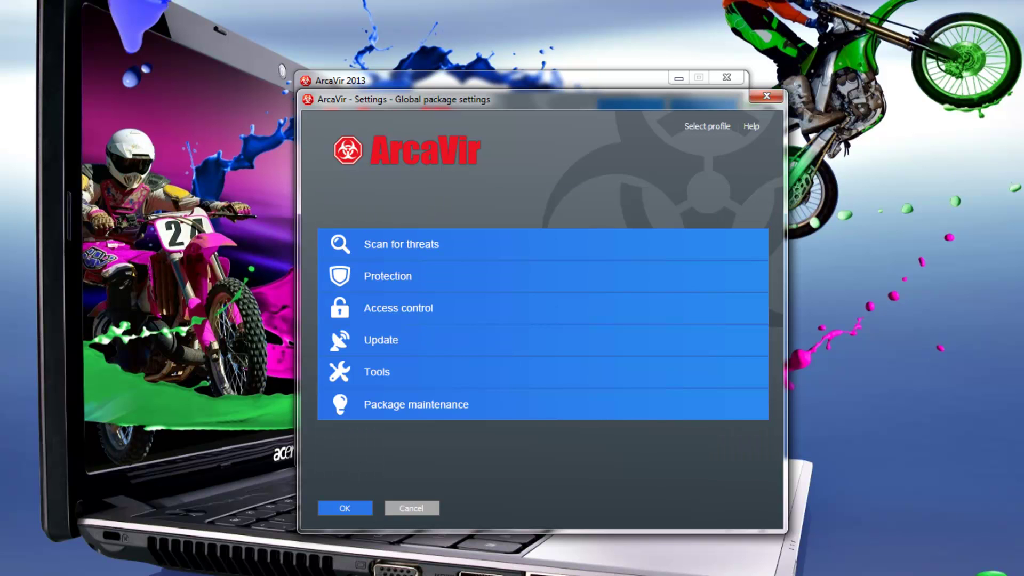
Examine the update settings, covering general information, the update server protocol choices, proxy and repository options, and return to the settings categories.
left_click(380, 339)
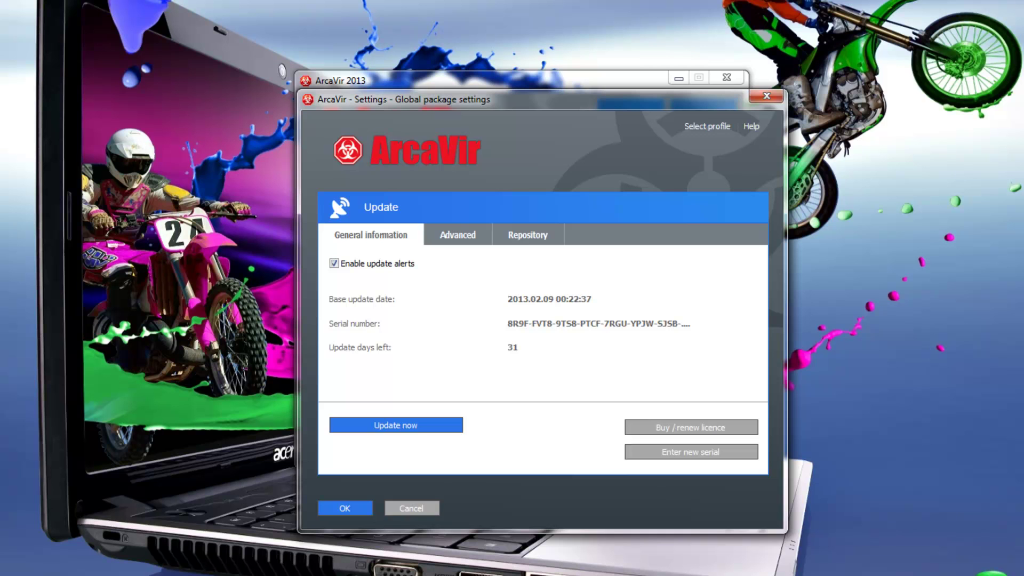
key("ctrl+Tab")
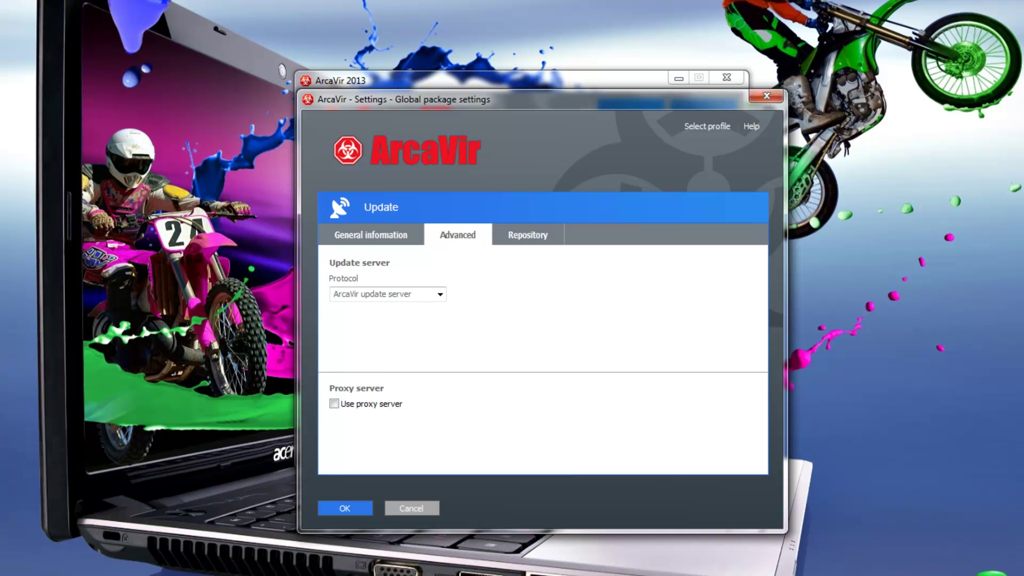
left_click(439, 293)
key("Down")
key("Down")
key("Down")
key("Up")
key("Escape")
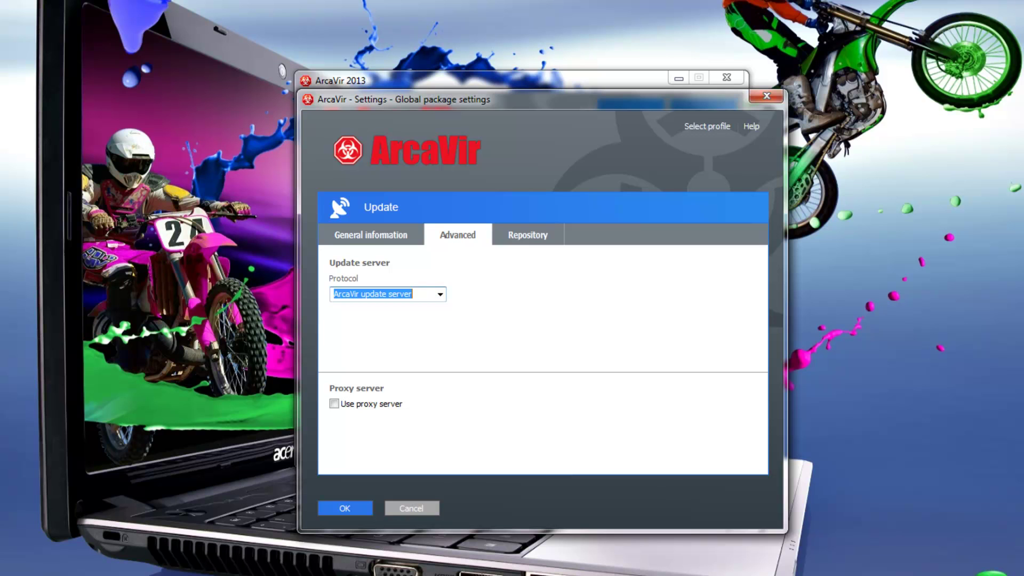
key("ctrl+Tab")
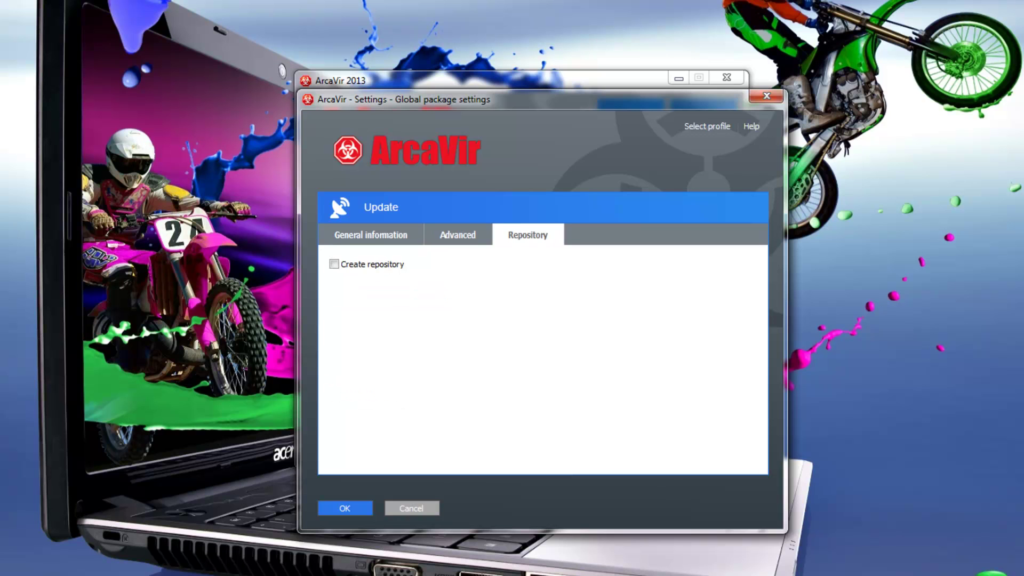
key("ctrl+Tab")
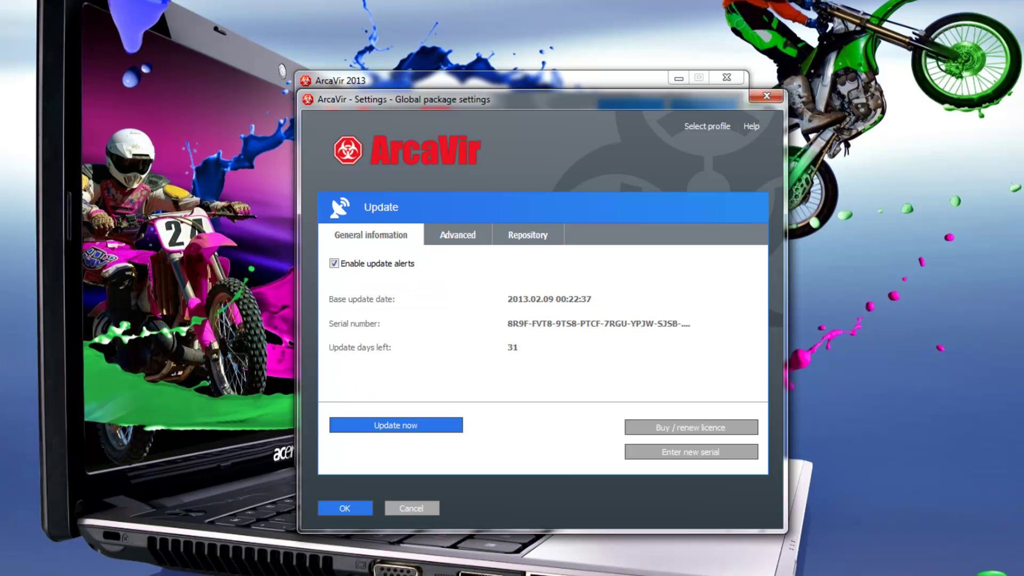
key("Escape")
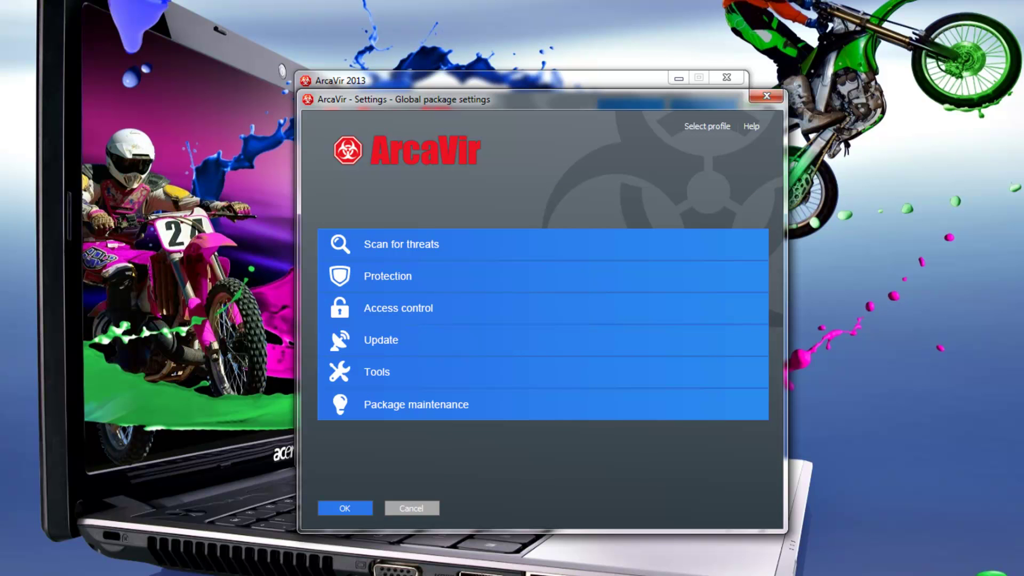
Review the quarantine and backup settings of the tools category and return to the settings categories.
left_click(377, 371)
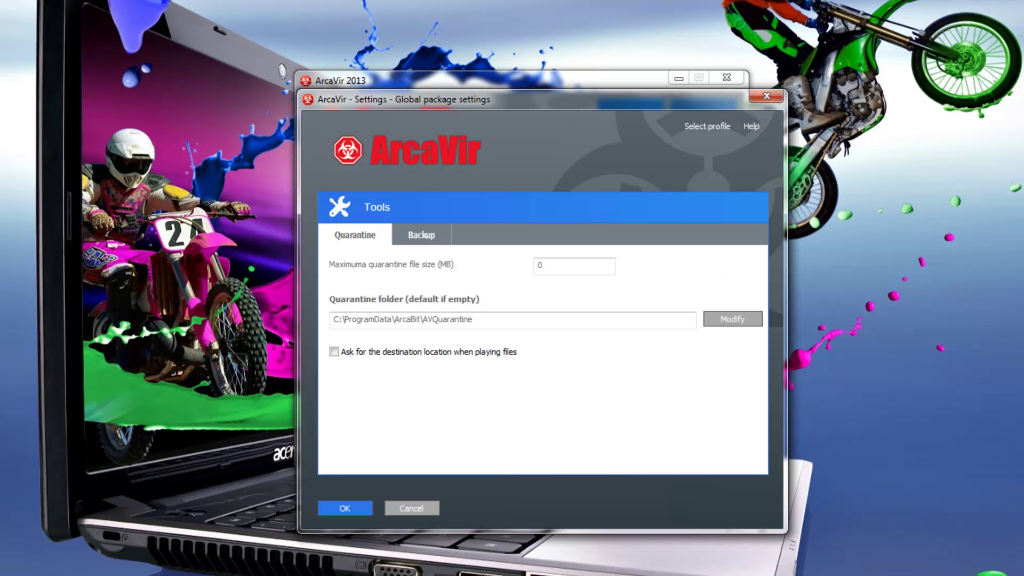
key("ctrl+Tab")
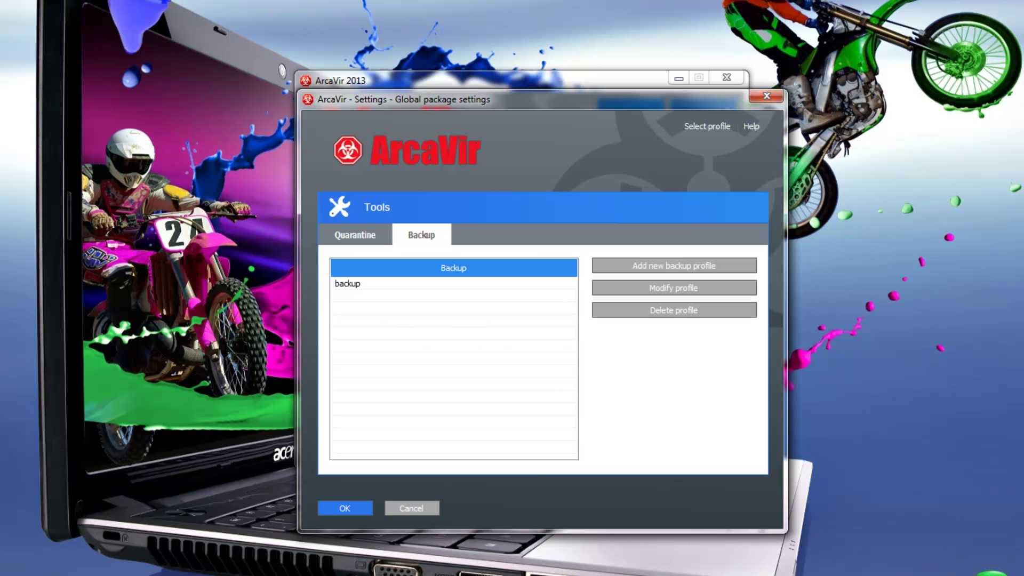
key("ctrl+Tab")
key("Escape")
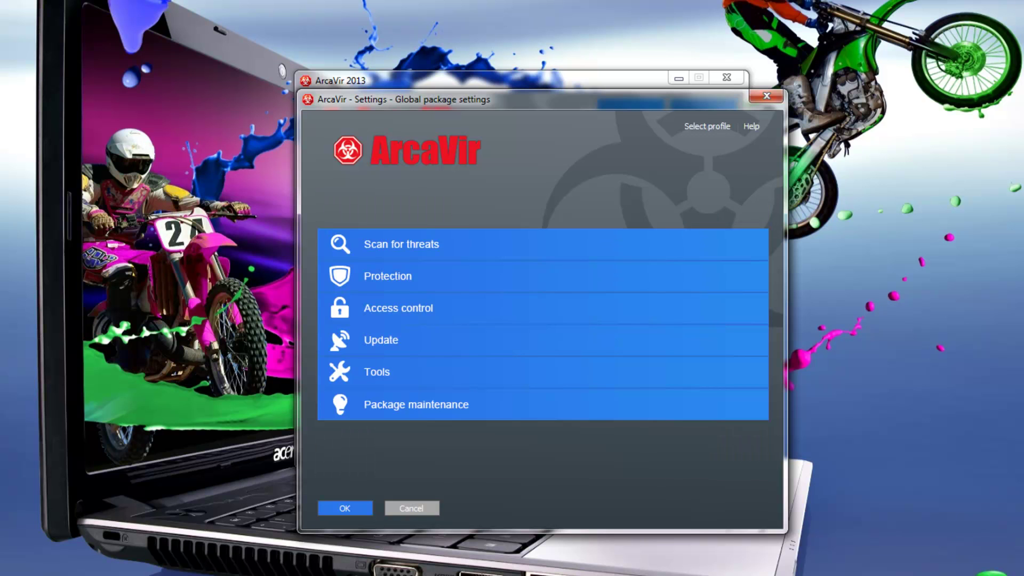
Add a package maintenance task of type Update that executes at system start.
left_click(416, 404)
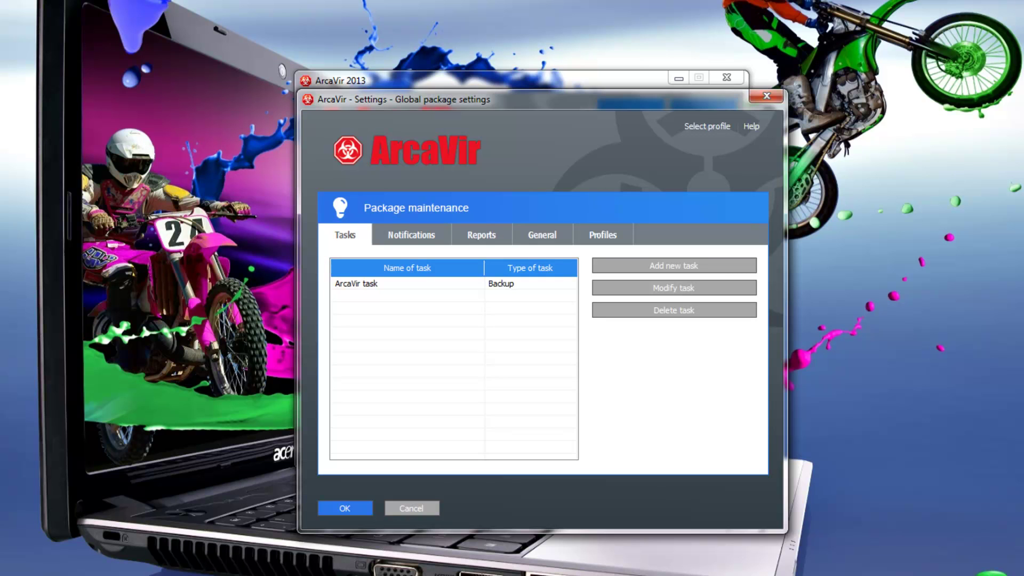
left_click(673, 266)
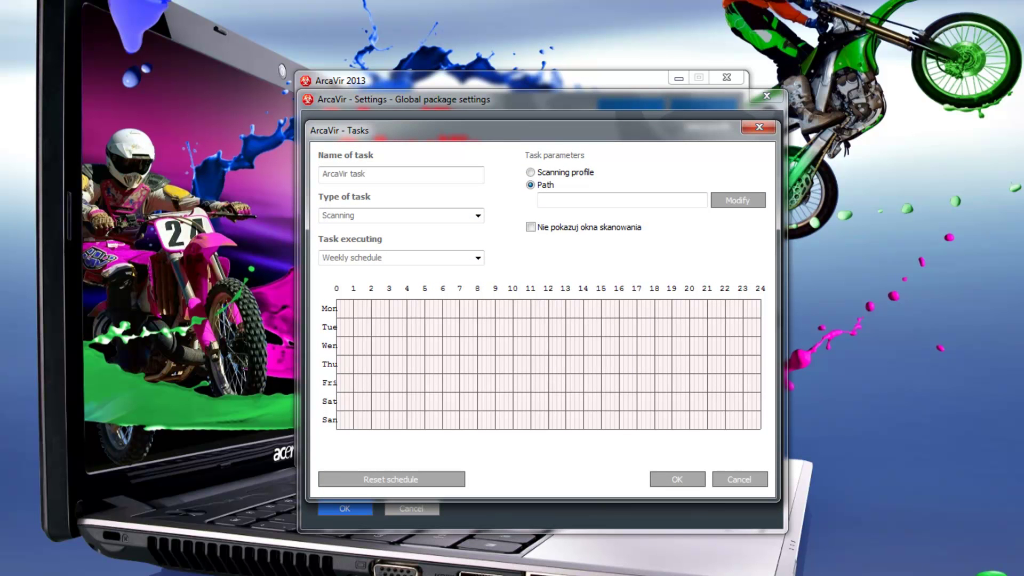
left_click(477, 216)
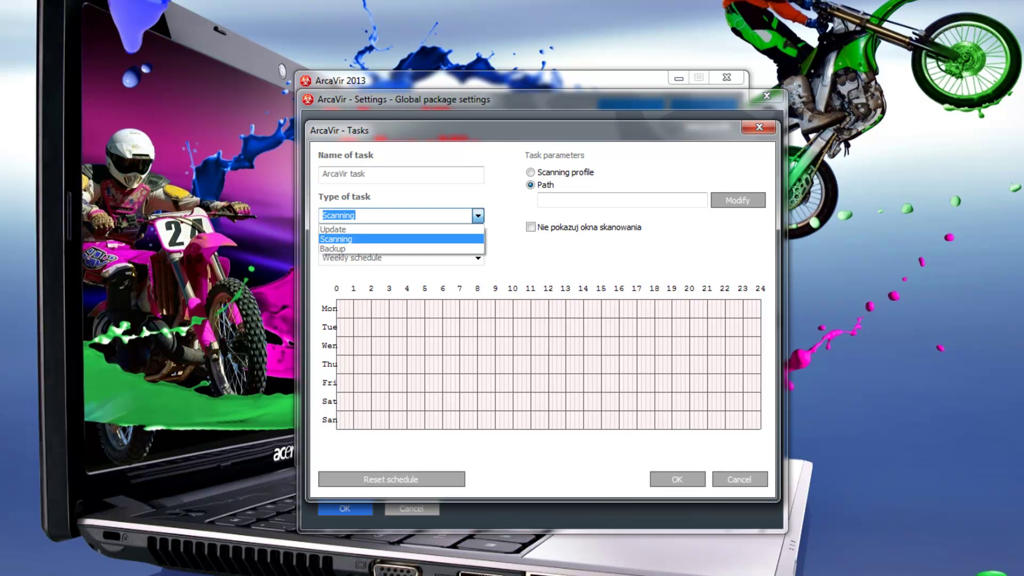
key("Up")
key("Return")
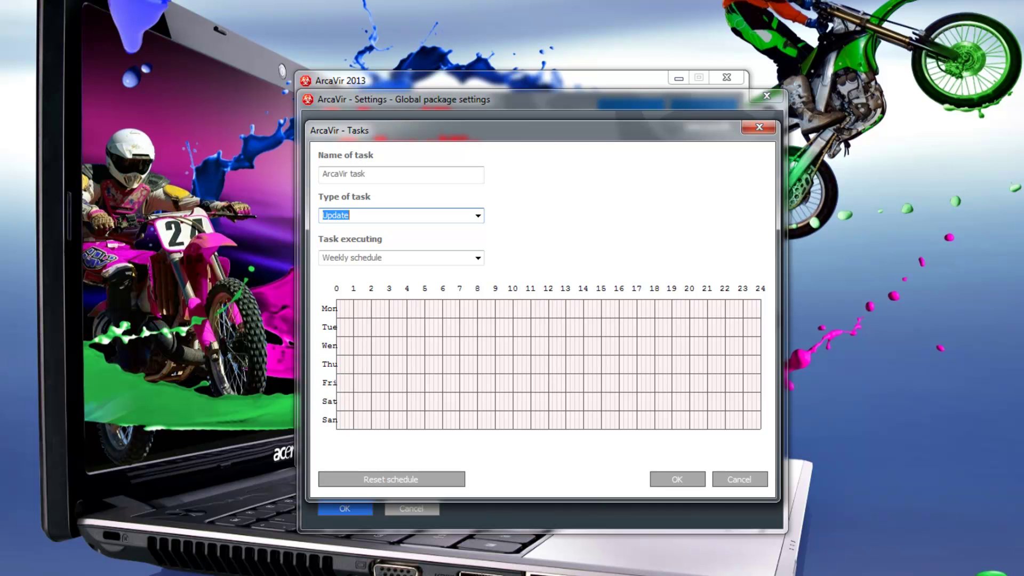
left_click(477, 257)
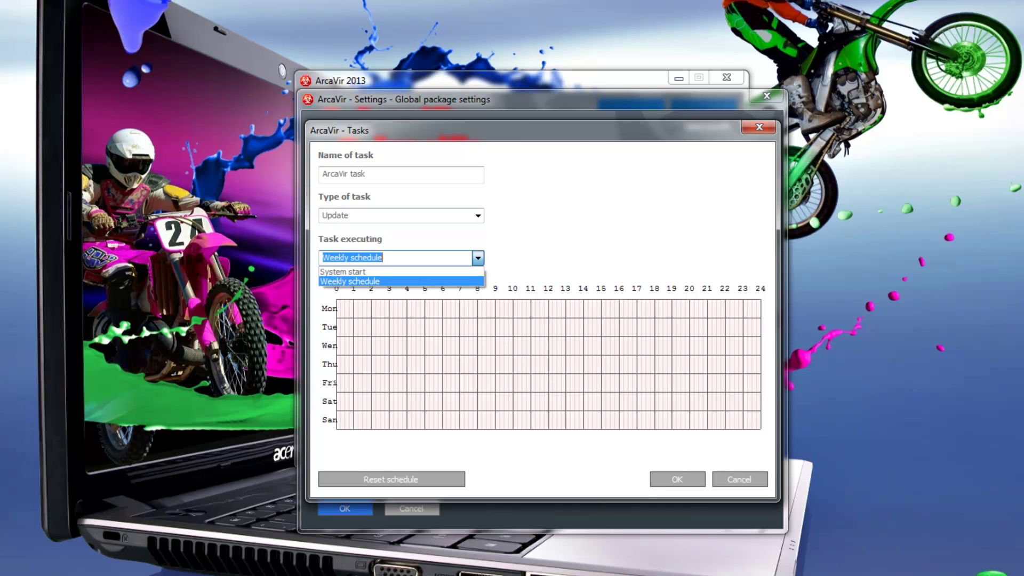
key("Up")
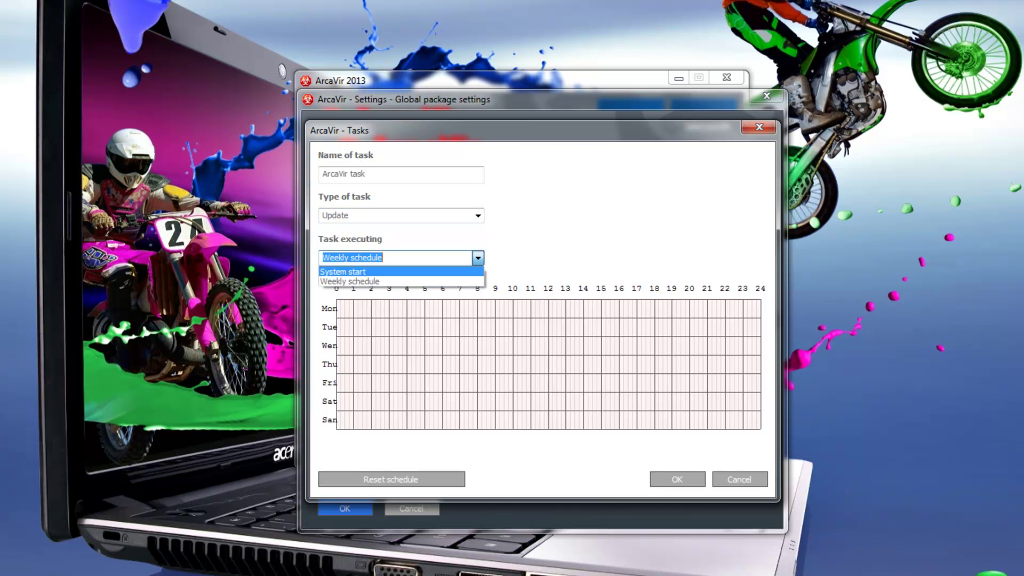
key("Return")
key("Return")
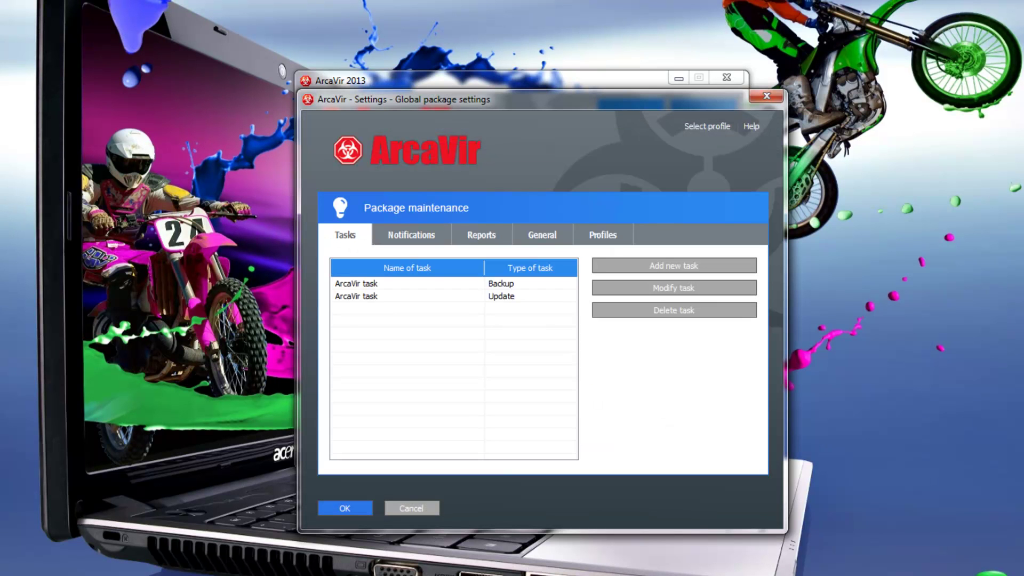
Review the notifications list and the report settings, viewing and closing the package reports and the firewall reports.
key("ctrl+Tab")
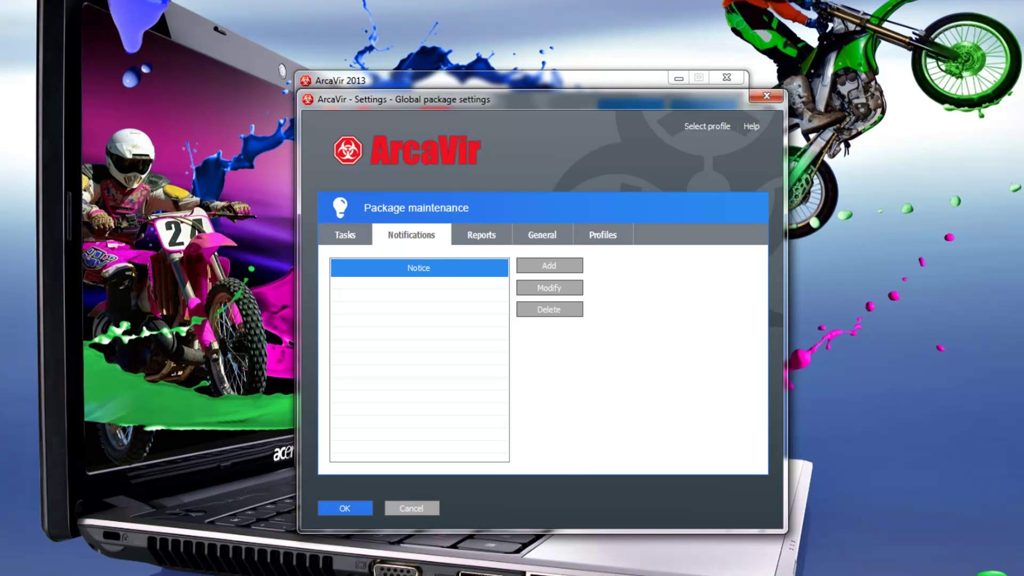
key("ctrl+Tab")
key("Tab")
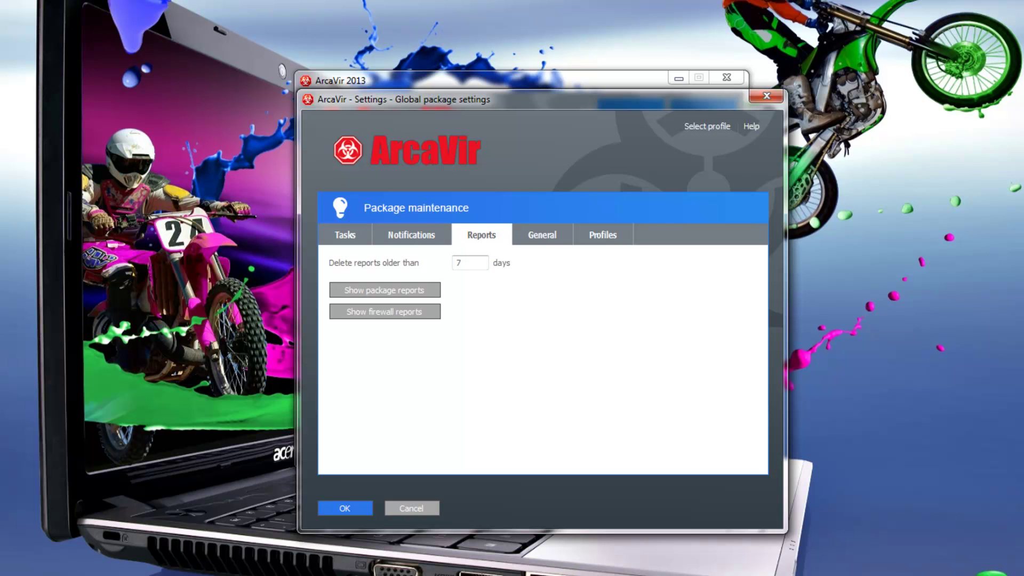
key("Return")
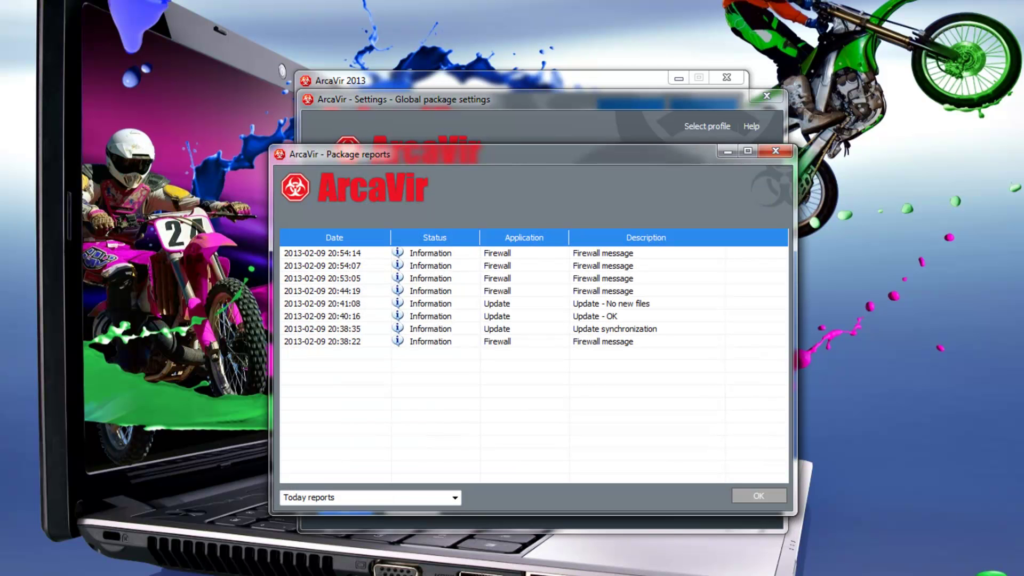
key("Escape")
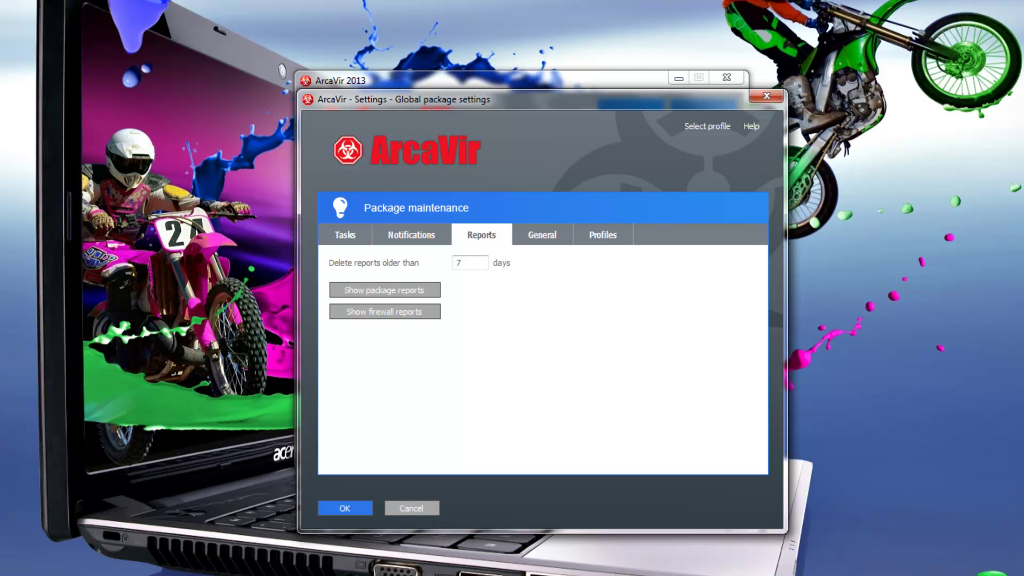
key("Return")
left_click(797, 122)
Review the general and user profile options of package maintenance and leave the settings.
left_click(542, 235)
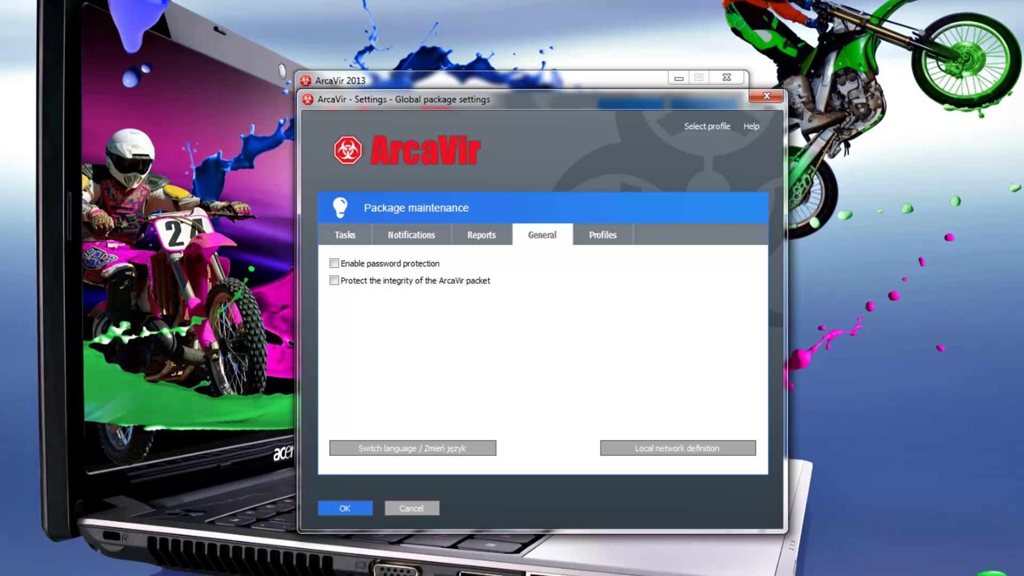
key("ctrl+Tab")
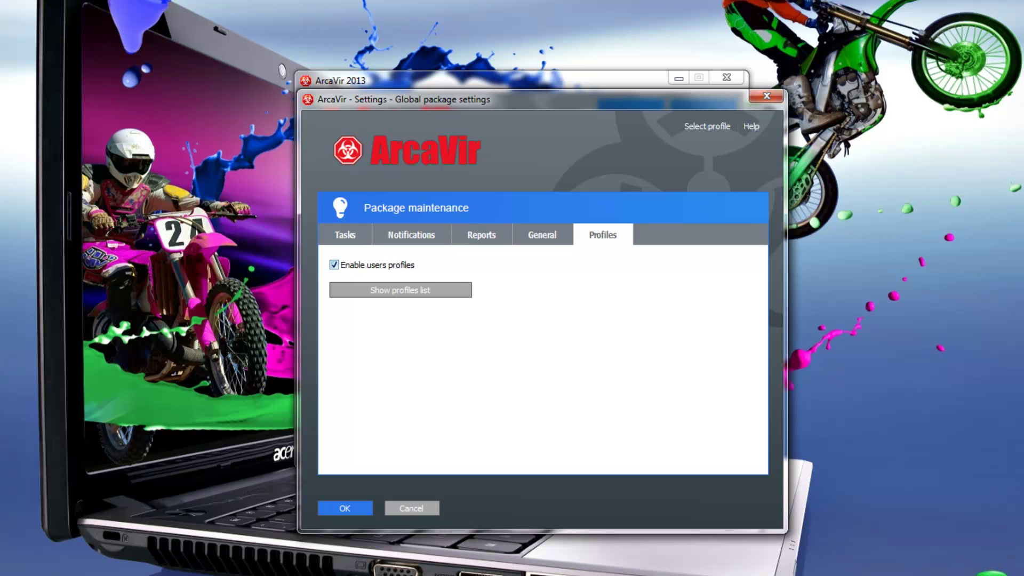
key("ctrl+Tab")
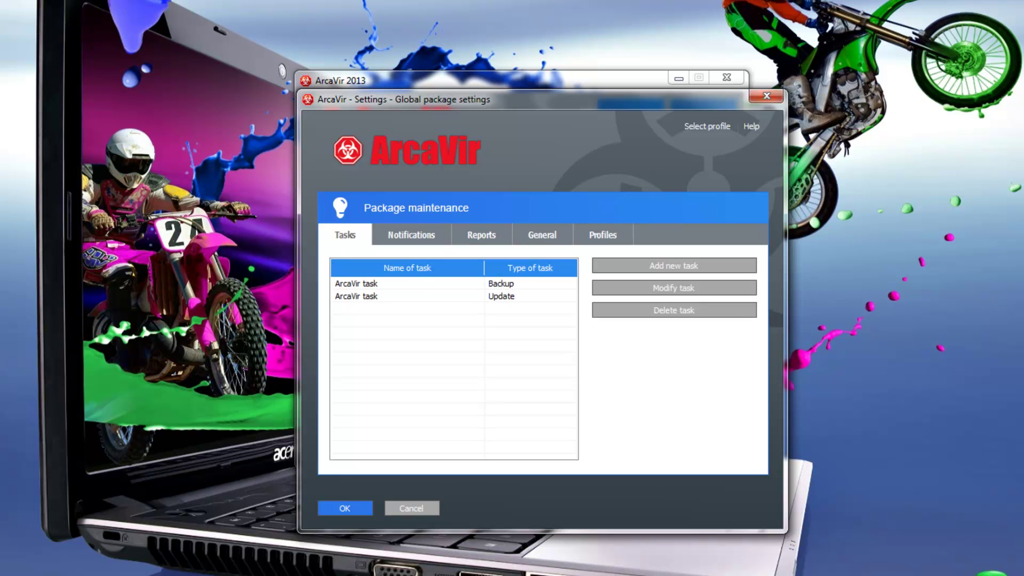
key("Escape")
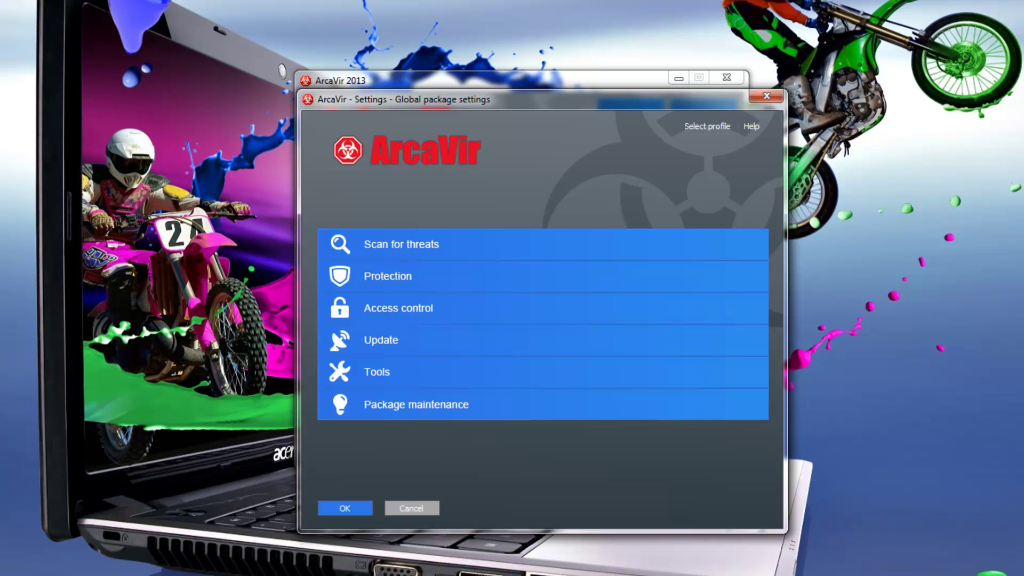
key("Escape")
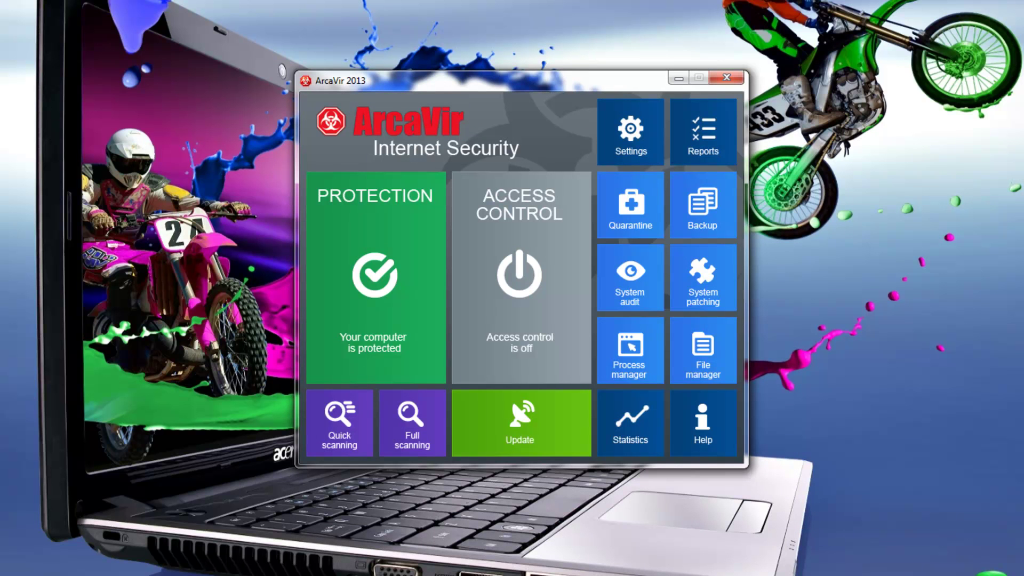
View the package reports and the firewall reports from the main window, closing each one.
left_click(702, 130)
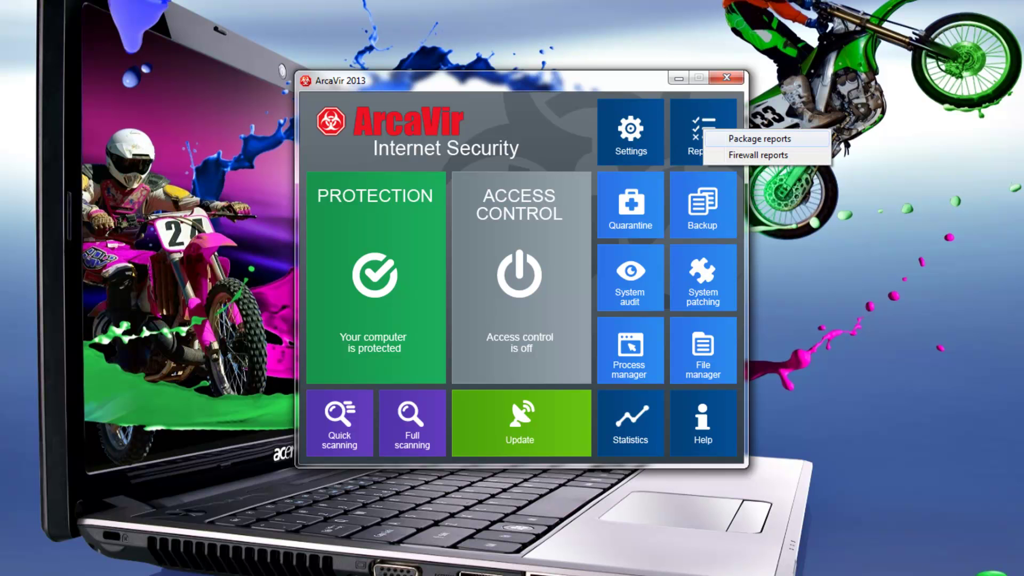
left_click(759, 139)
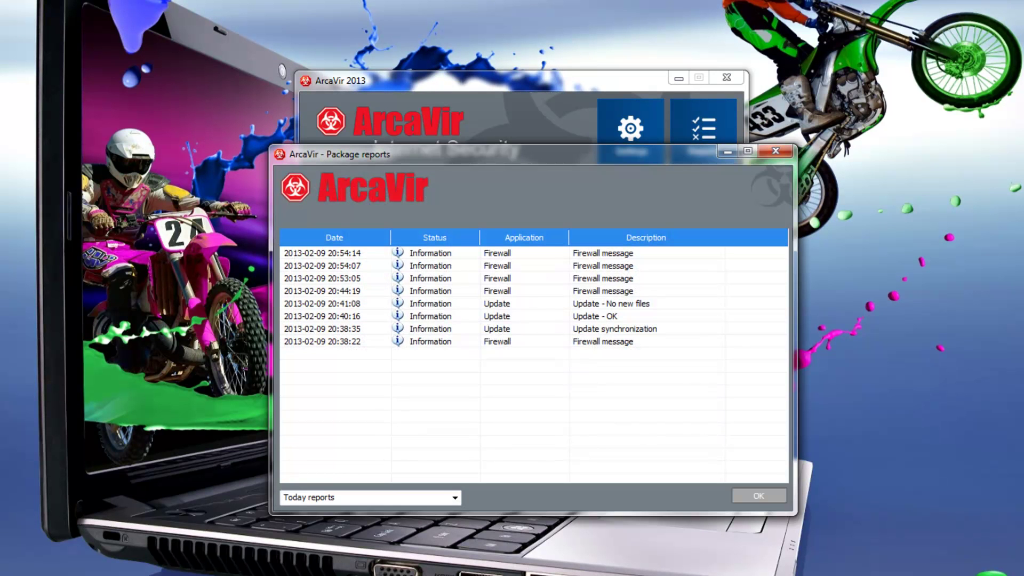
key("Escape")
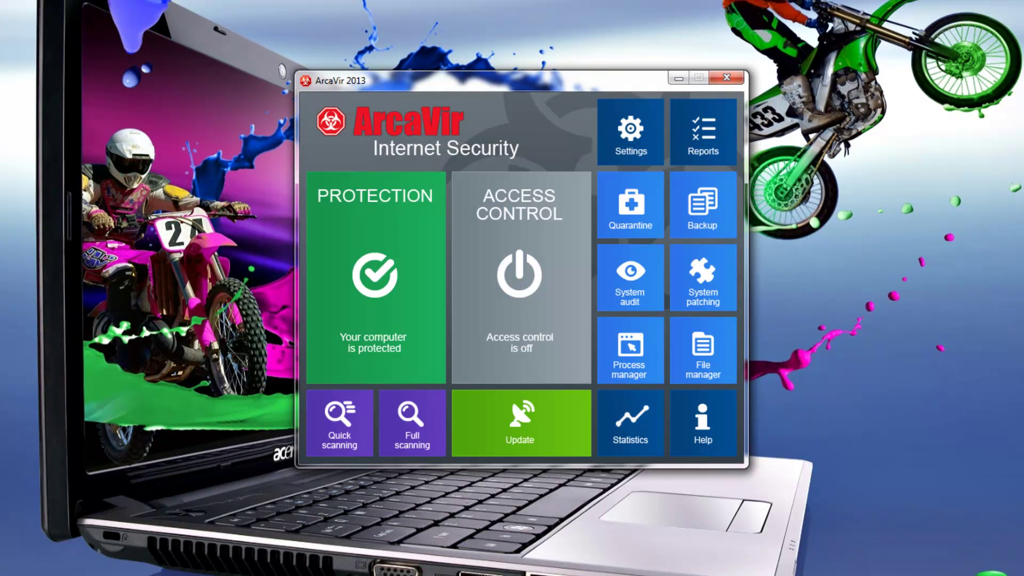
left_click(704, 127)
left_click(759, 153)
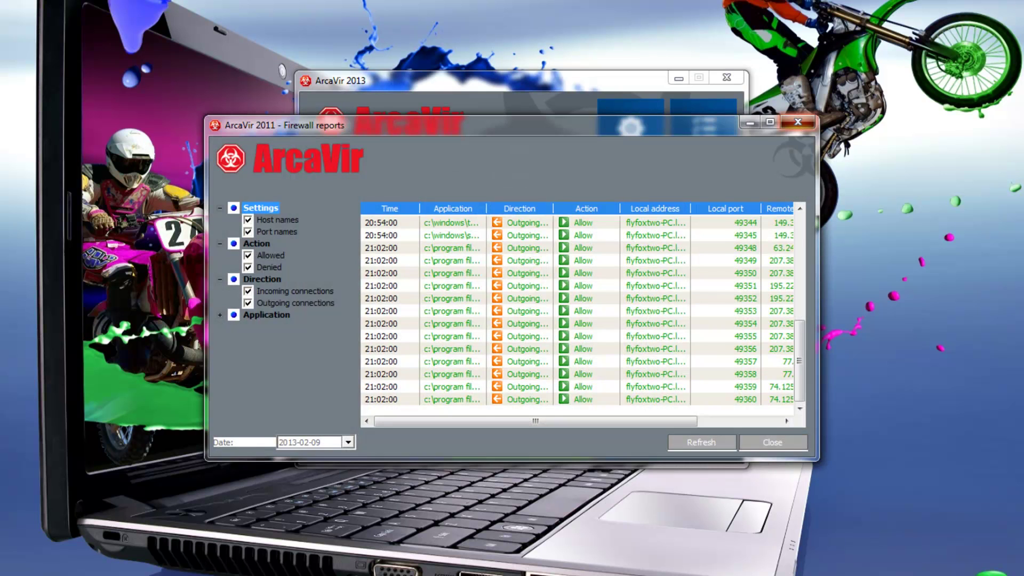
key("Escape")
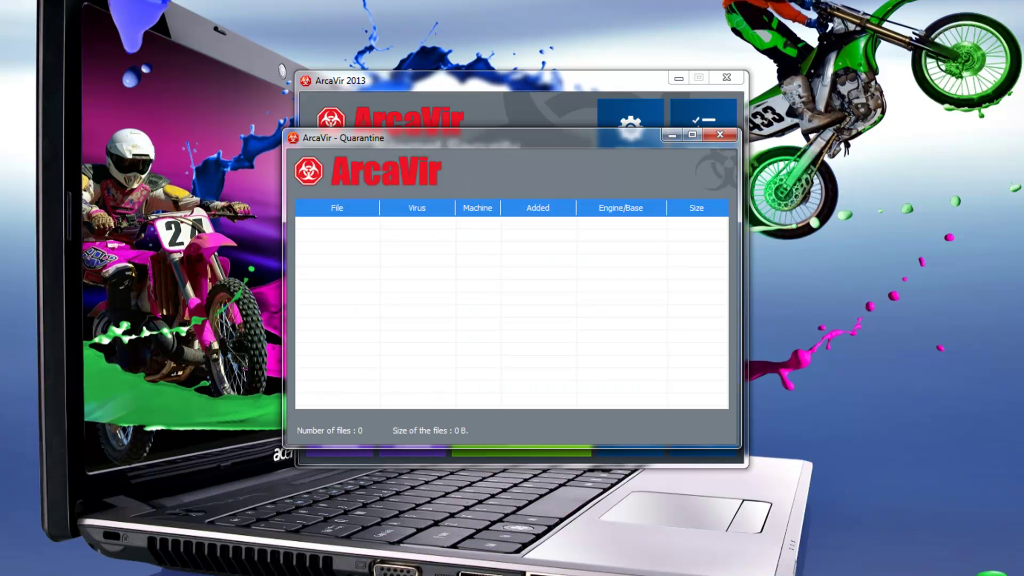
Close the quarantine and look through the backup options, including the profiles available to execute.
left_click(719, 135)
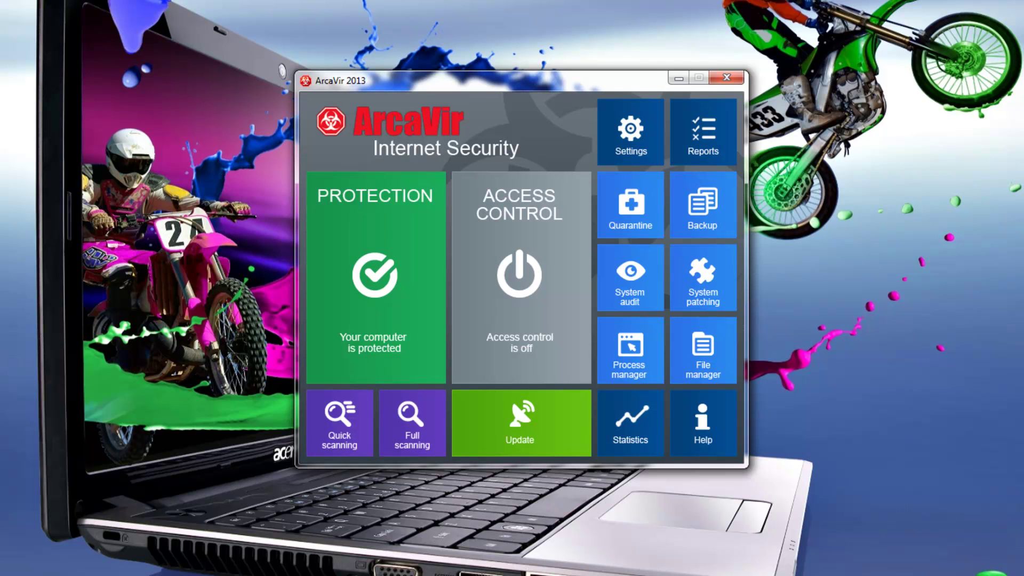
left_click(707, 206)
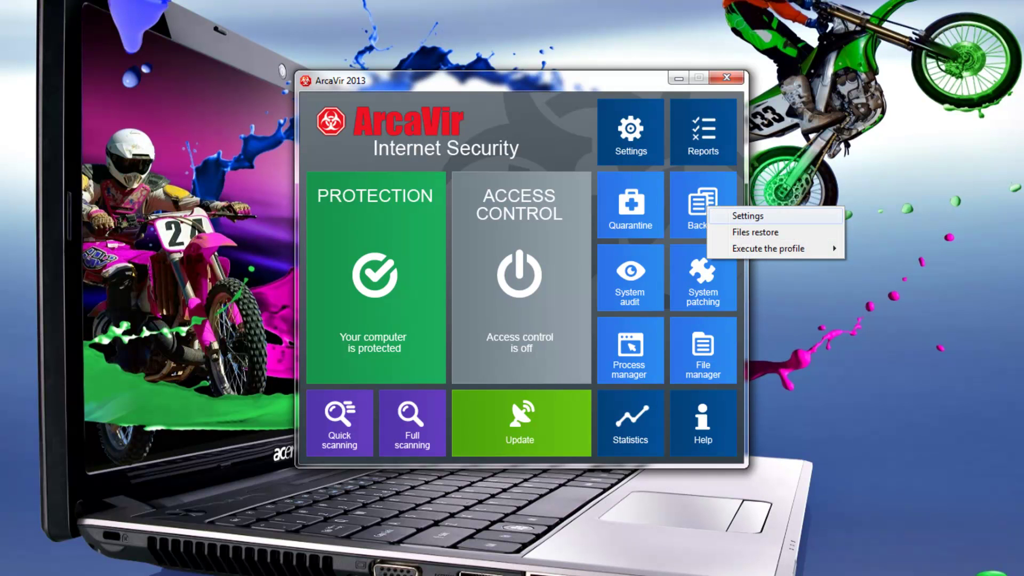
mouse_move(773, 248)
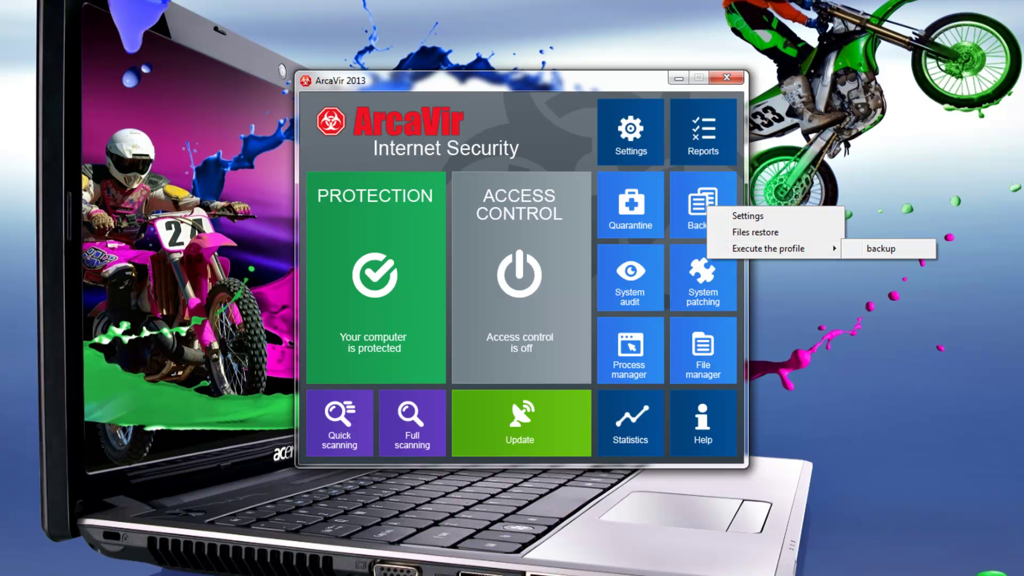
key("Escape")
key("Escape")
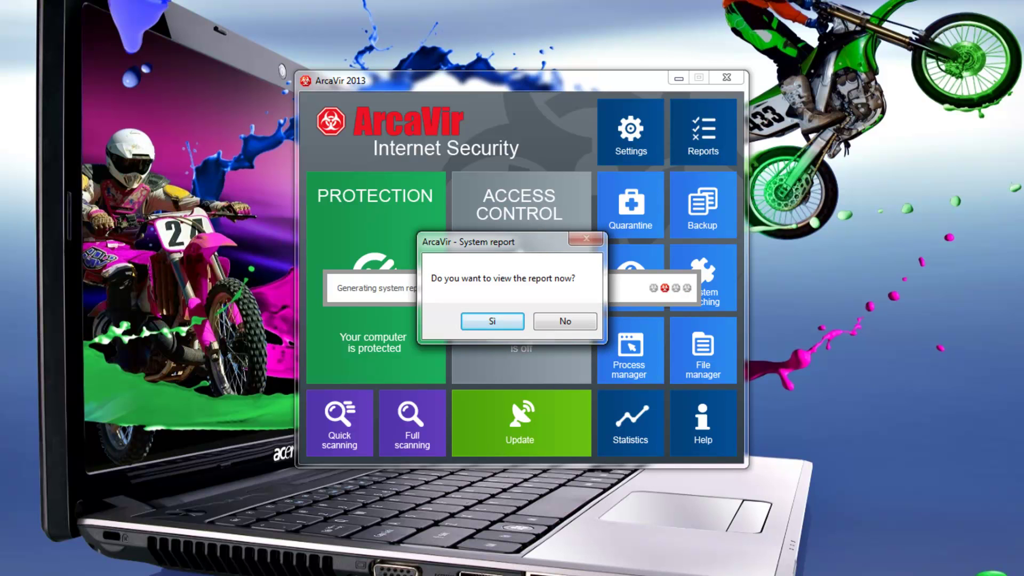
View the generated system report, inspect the Mail Sender form with its attachments, and cancel the message.
key("Return")
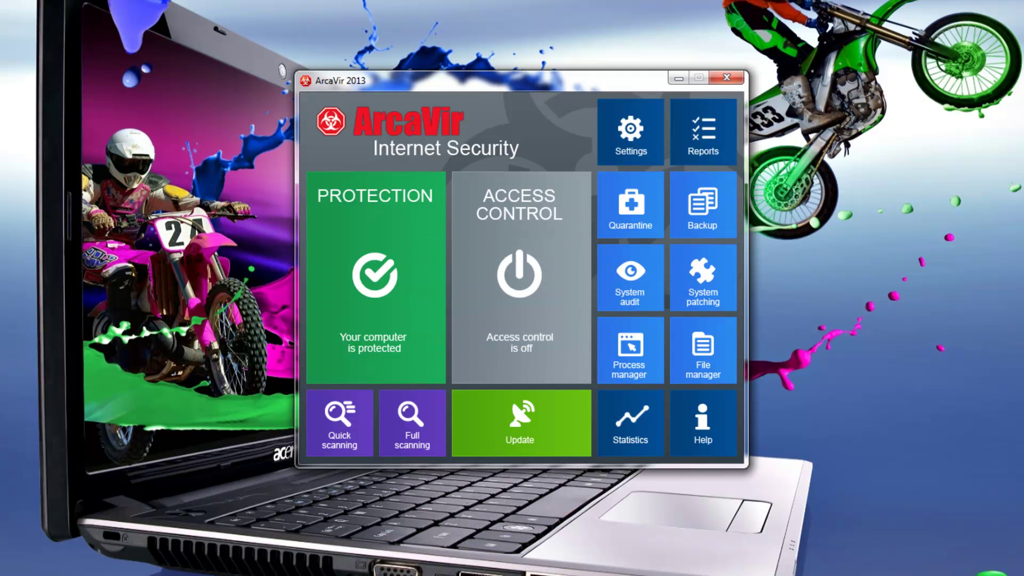
mouse_move(64, 575)
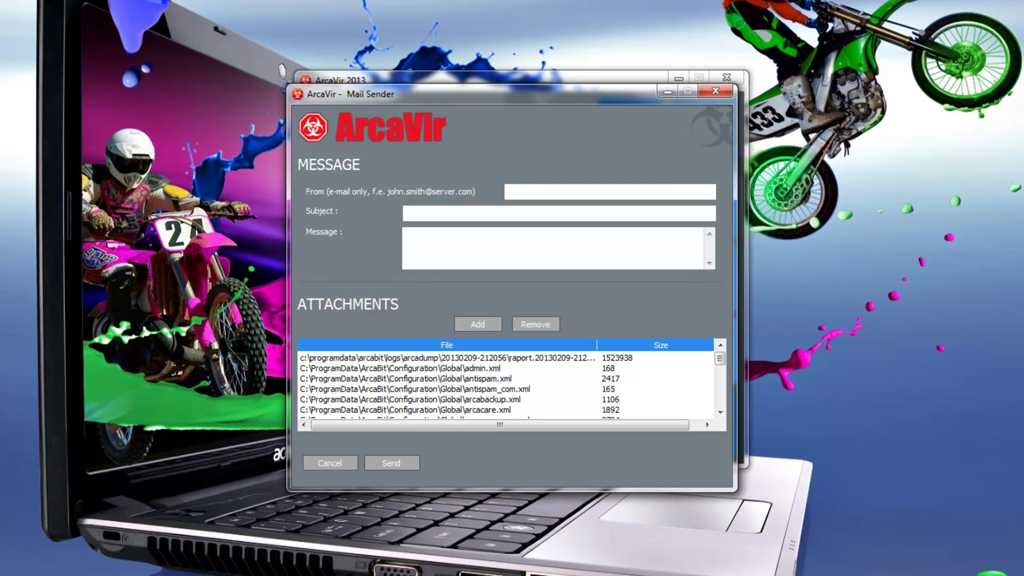
mouse_move(719, 359)
left_mouse_down()
mouse_move(720, 398)
mouse_move(719, 358)
left_mouse_up()
left_click(507, 190)
left_click(329, 463)
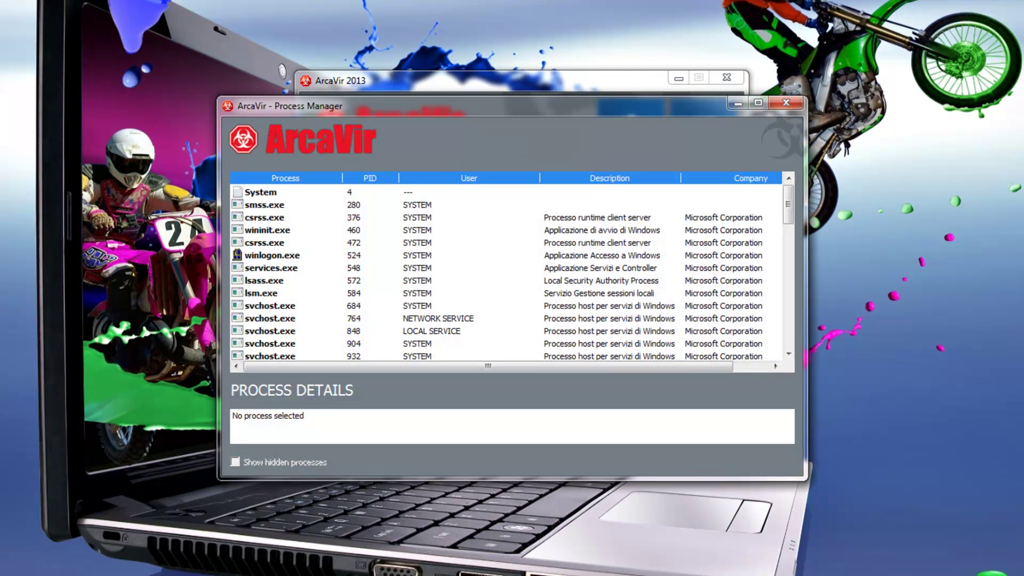
Look through the list of running processes and view the details of smss.exe and wininit.exe.
left_click(505, 205)
left_click_drag(787, 205, 788, 210)
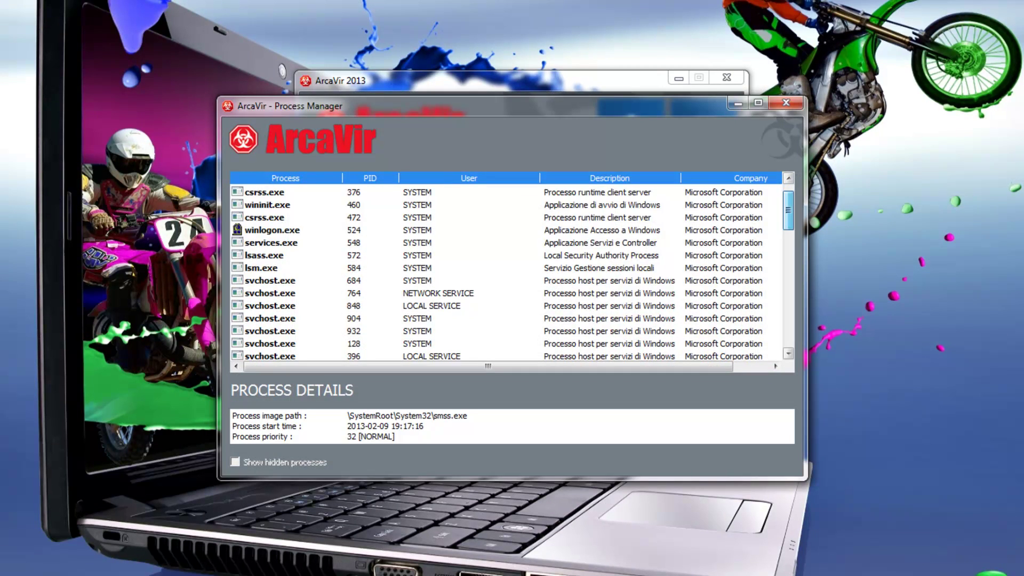
scroll(506, 272, "down", 10)
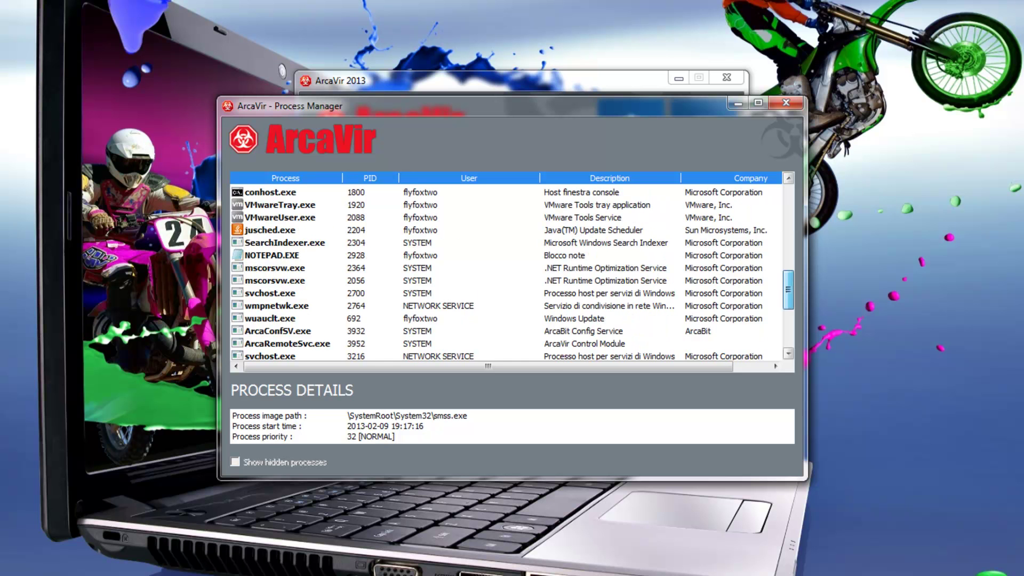
scroll(512, 271, "down", 4)
scroll(511, 272, "up", 15)
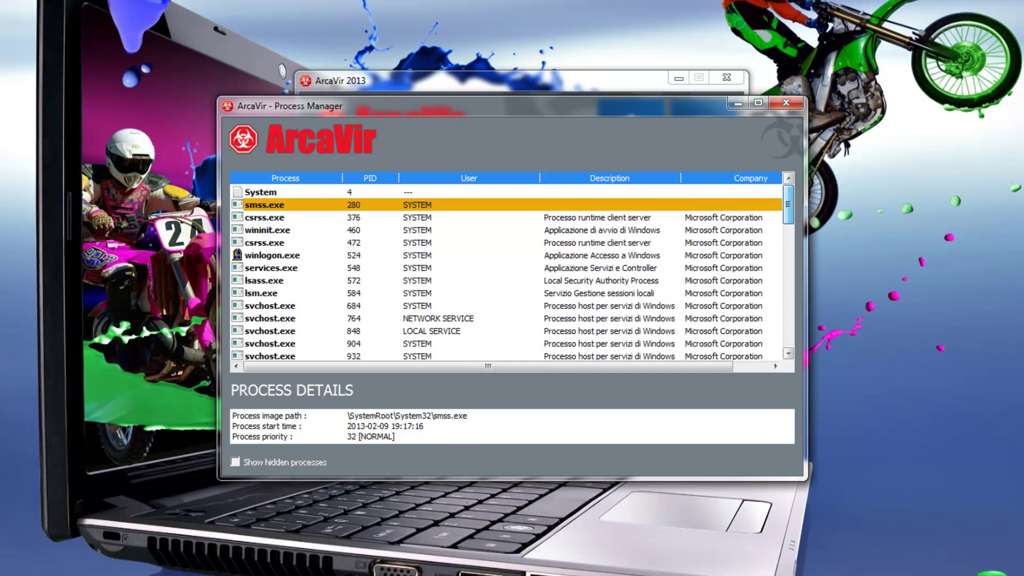
left_click(267, 230)
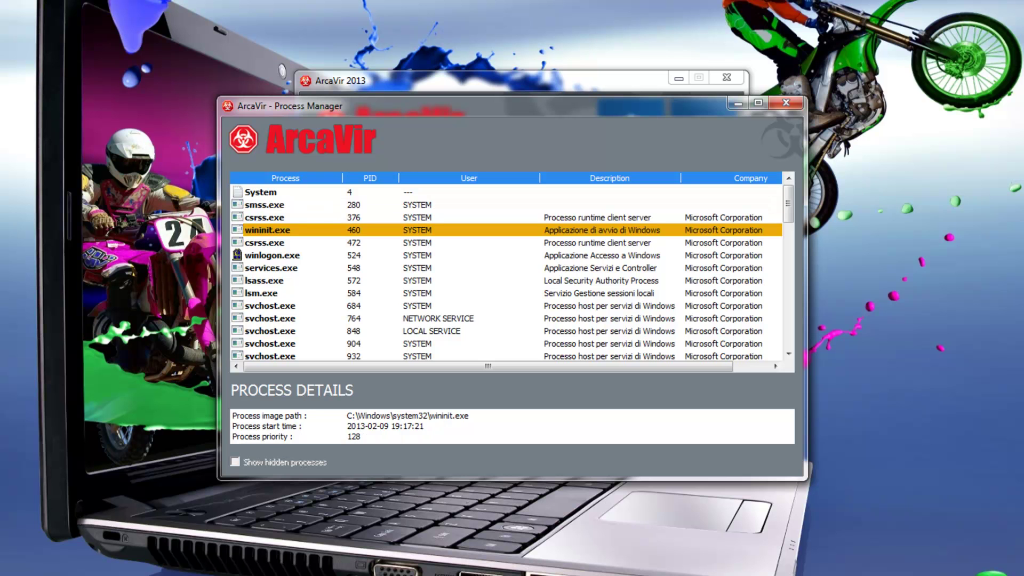
View the process details of winlogon.exe and the file manager's drive and folder listings, closing each window.
left_click(272, 255)
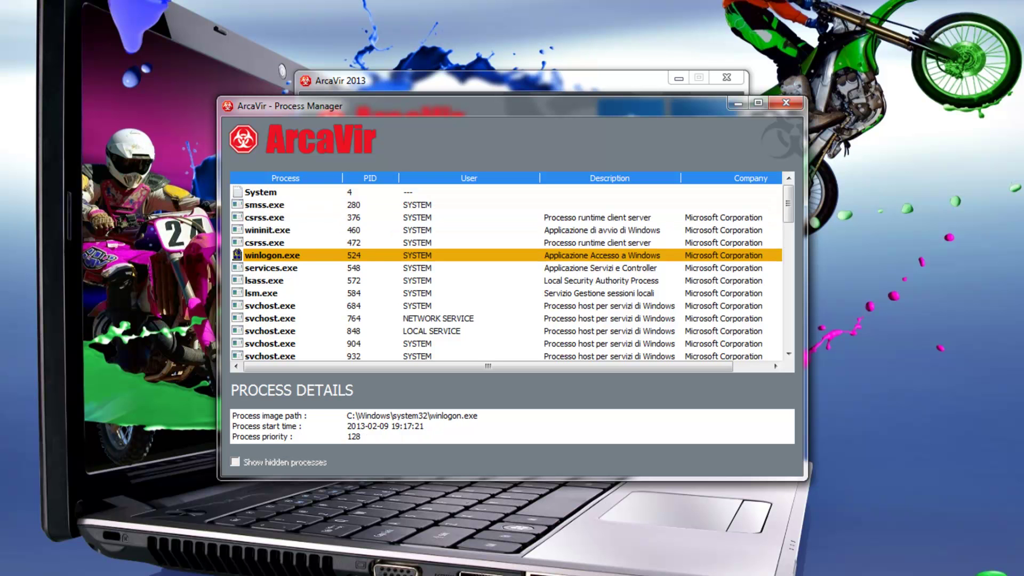
left_click(785, 102)
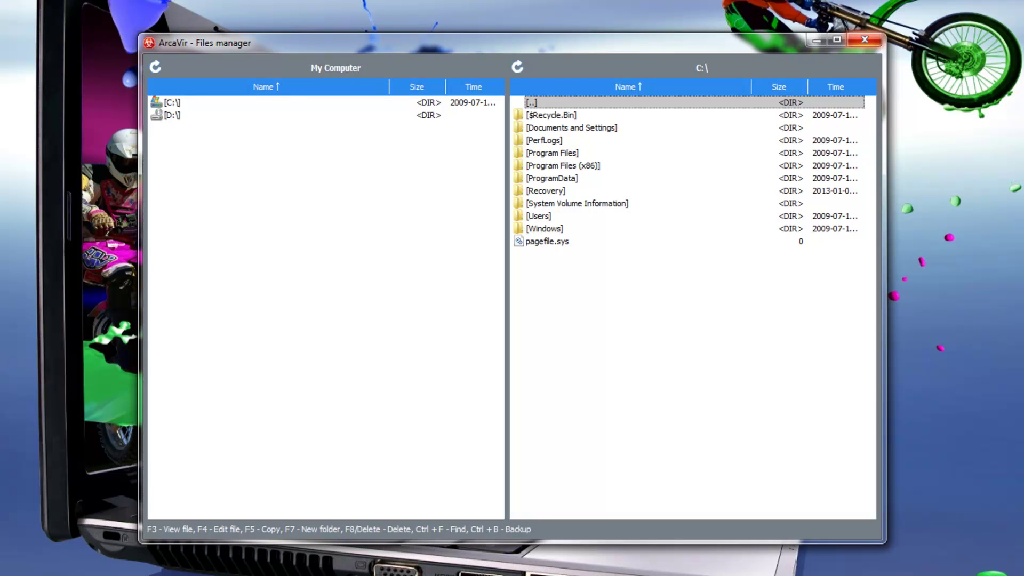
left_click(865, 38)
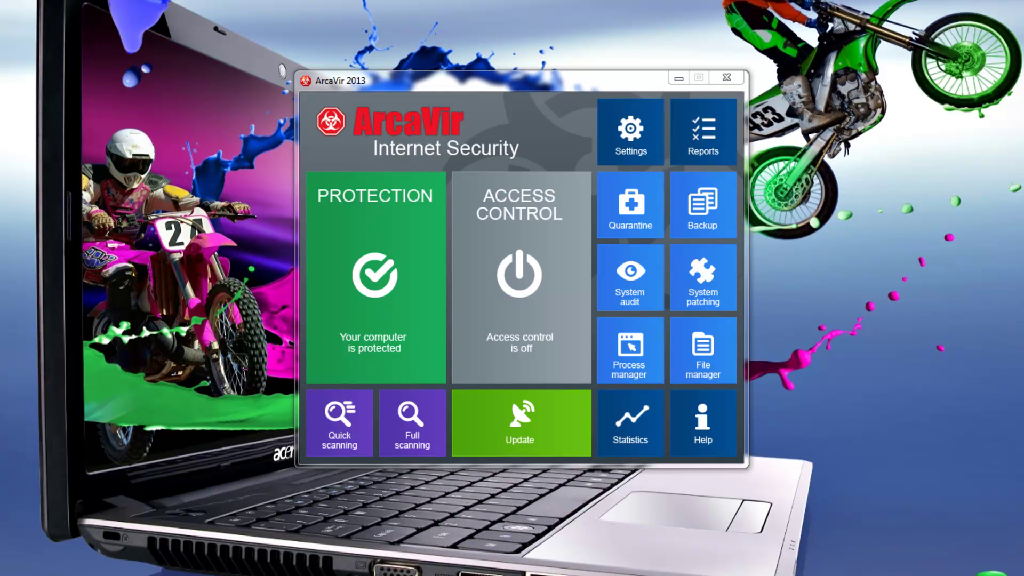
View the network and protection activity statistics and the support and system information page, closing each one.
left_click(630, 424)
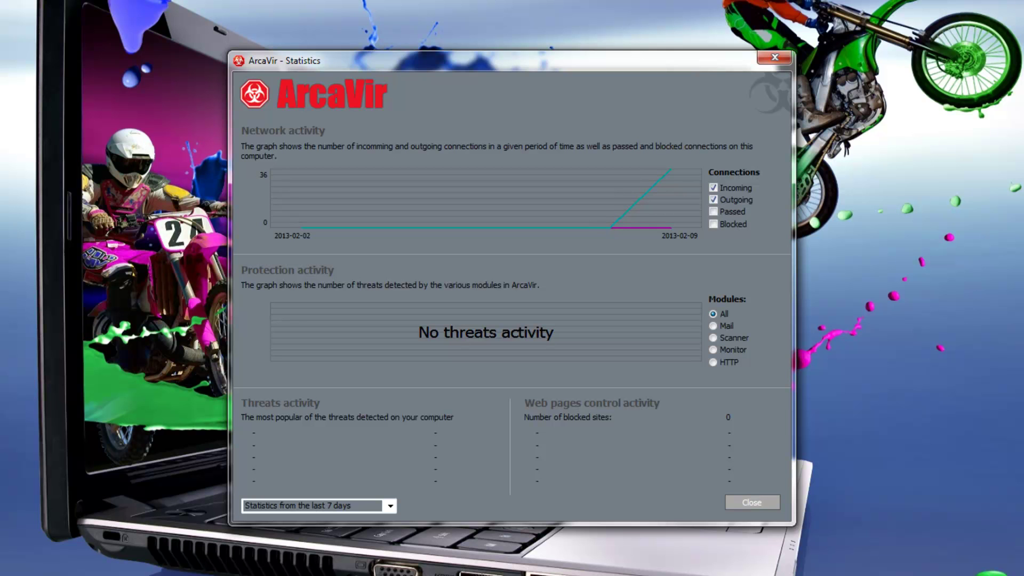
key("Escape")
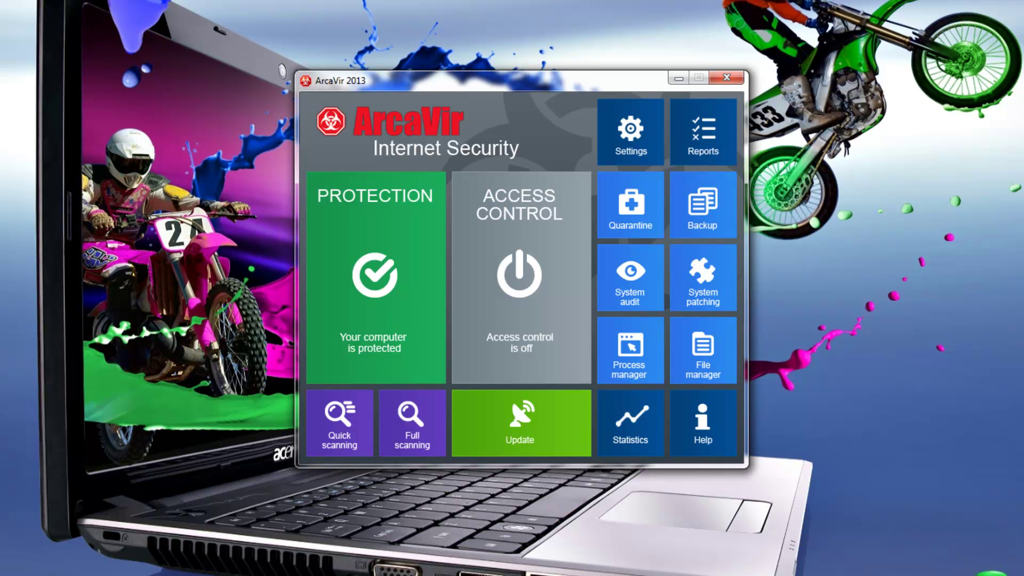
key("F1")
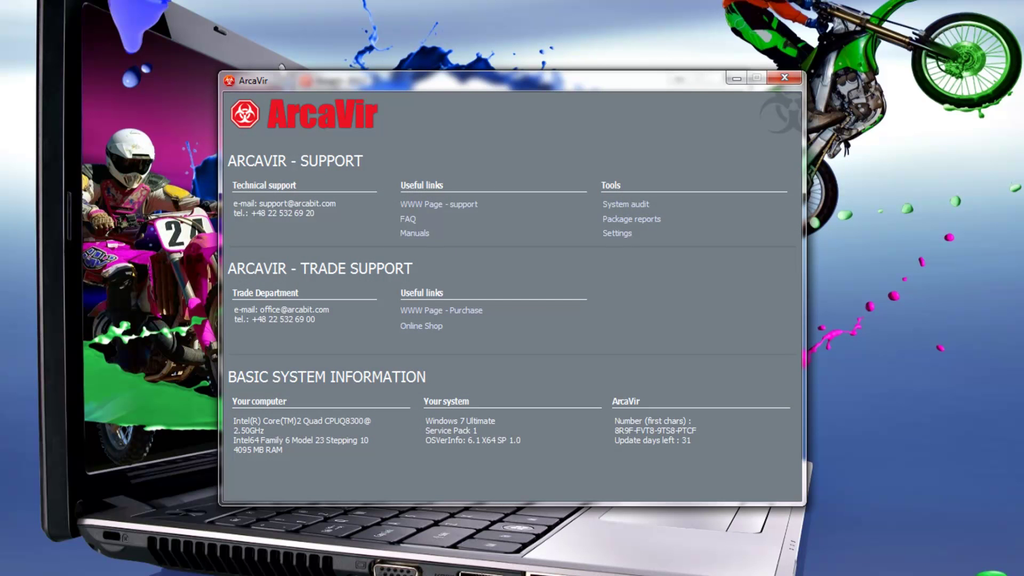
left_click(783, 77)
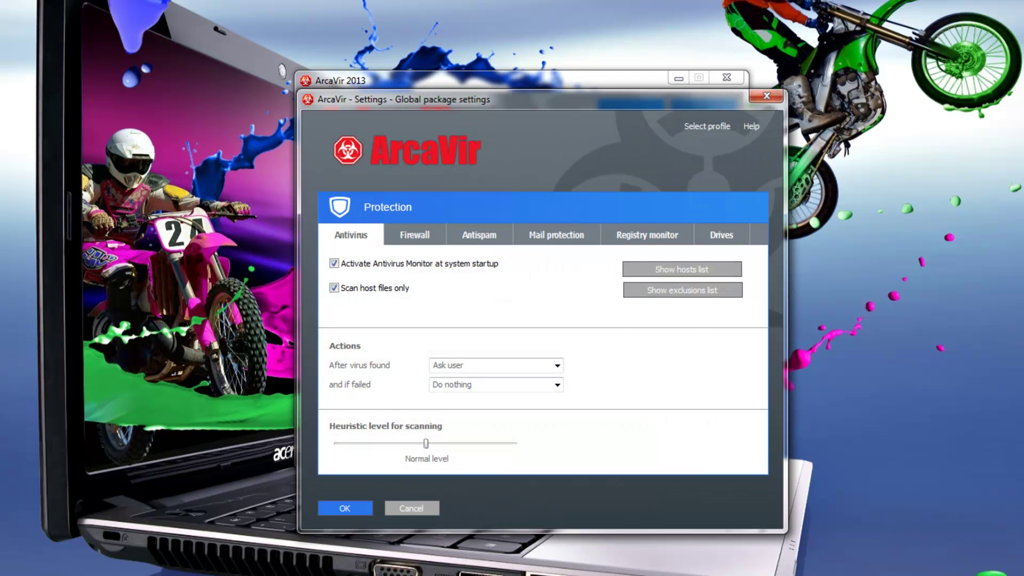
View the Antivirus, Firewall, Antispam and Mail protection settings through the Protection shortcuts, closing each without changes.
left_click(766, 96)
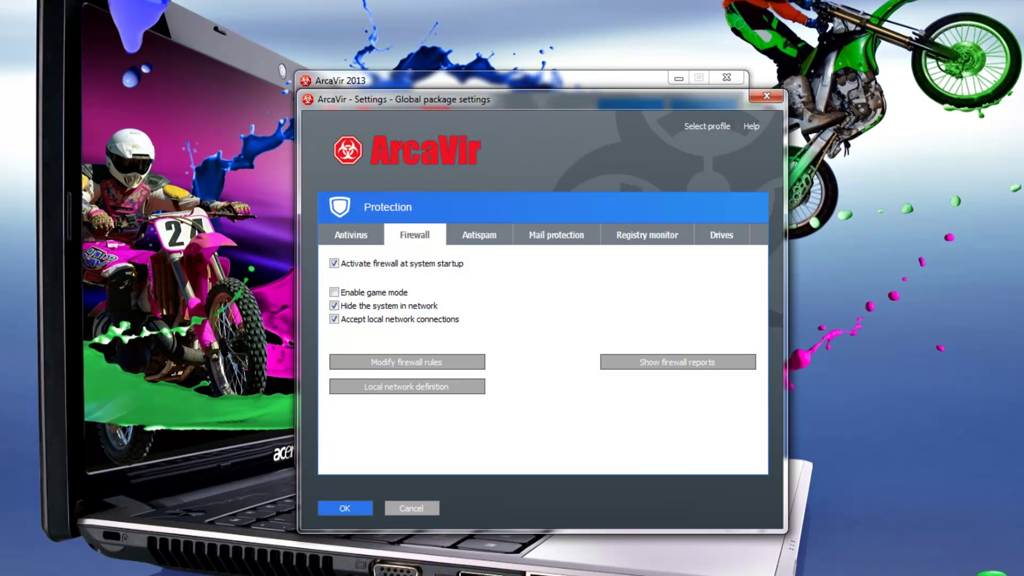
left_click(766, 95)
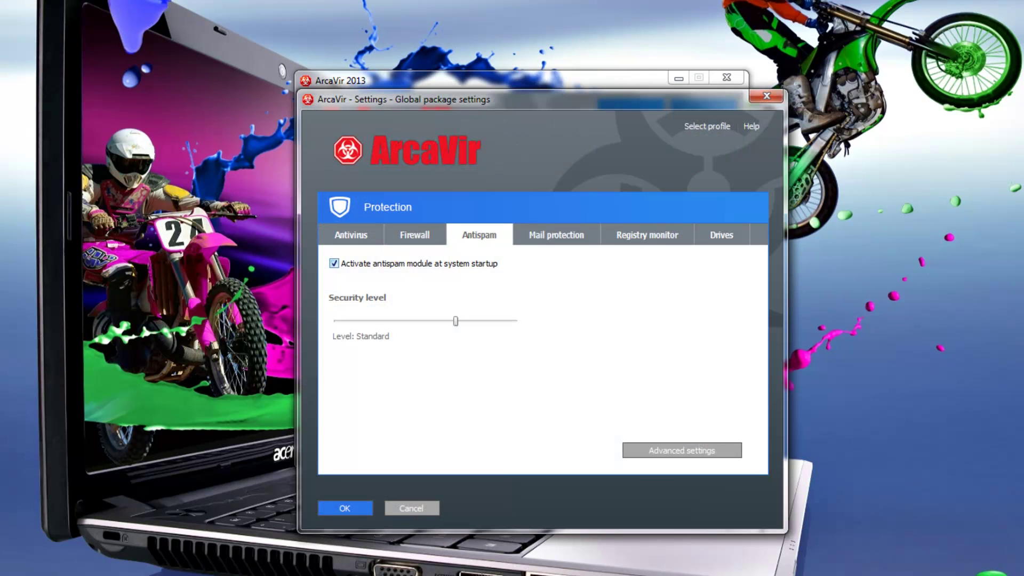
left_click(766, 96)
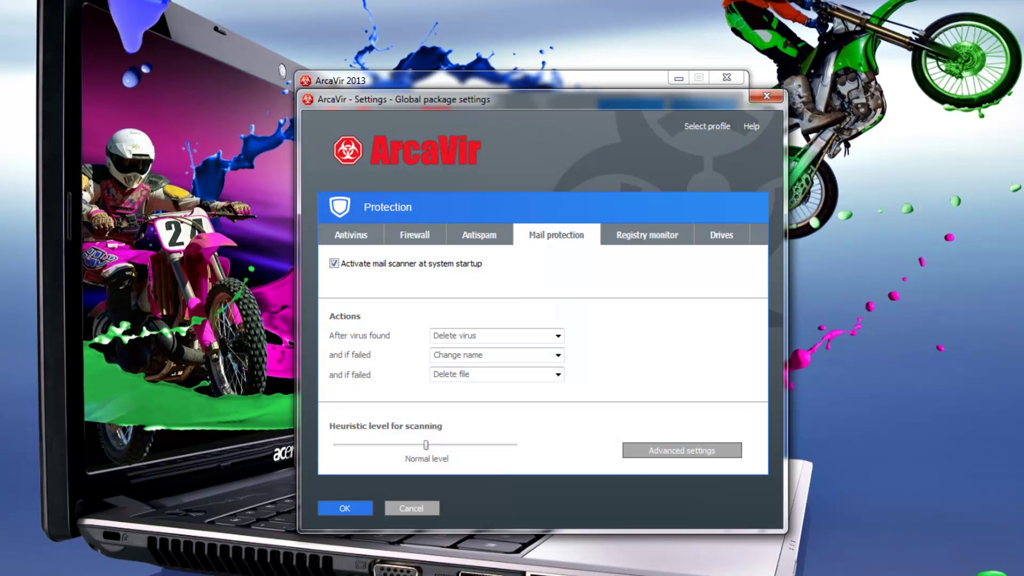
left_click(766, 95)
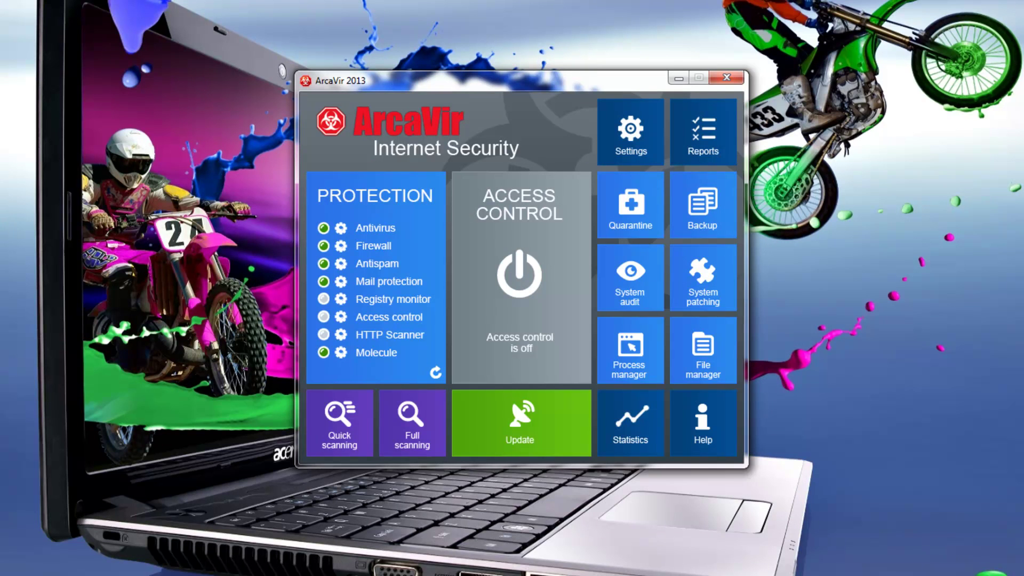
View the Registry monitor and Access control settings through the Protection shortcuts, closing each without changes.
left_click(340, 298)
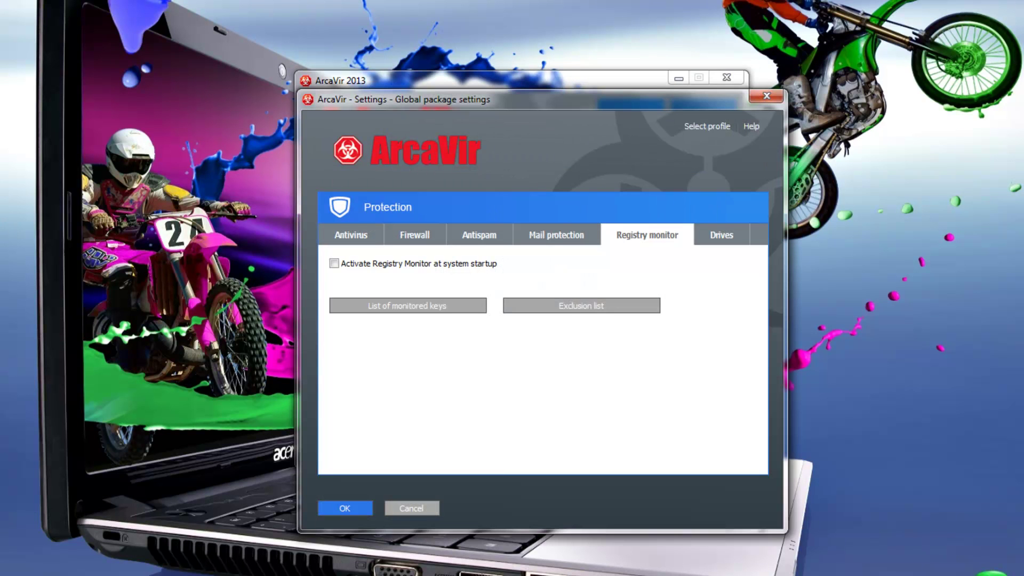
left_click(767, 95)
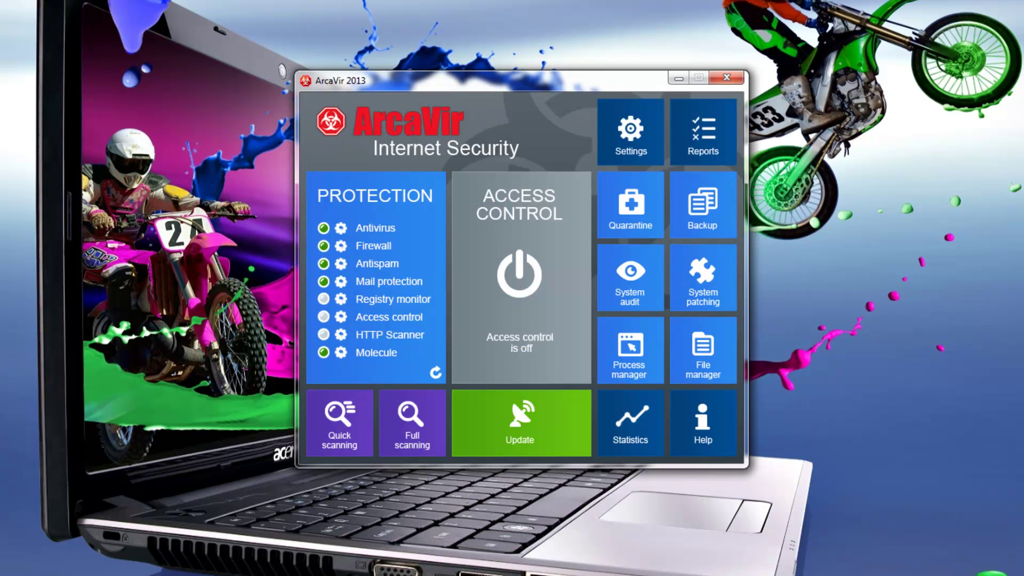
left_click(340, 317)
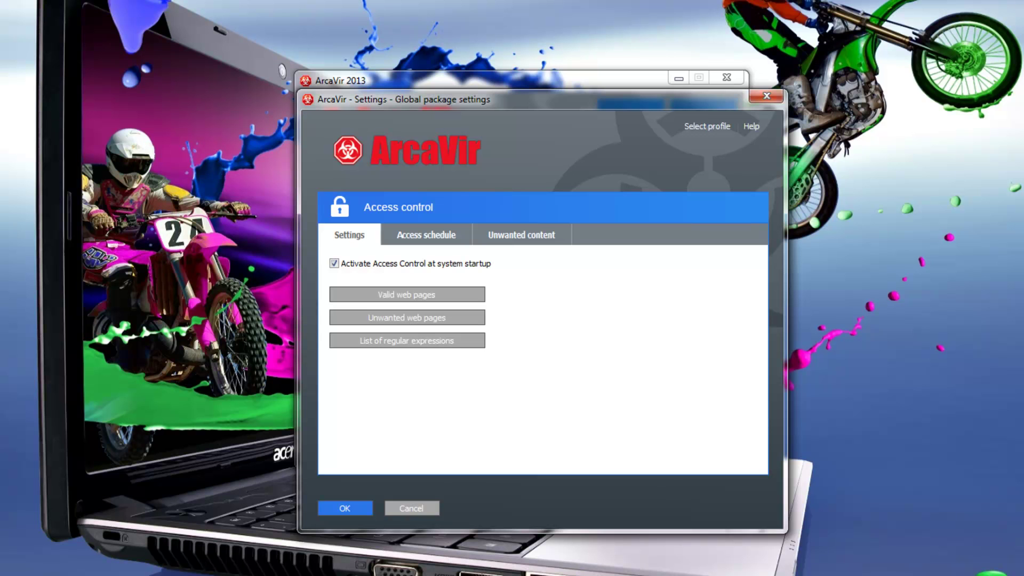
left_click(766, 95)
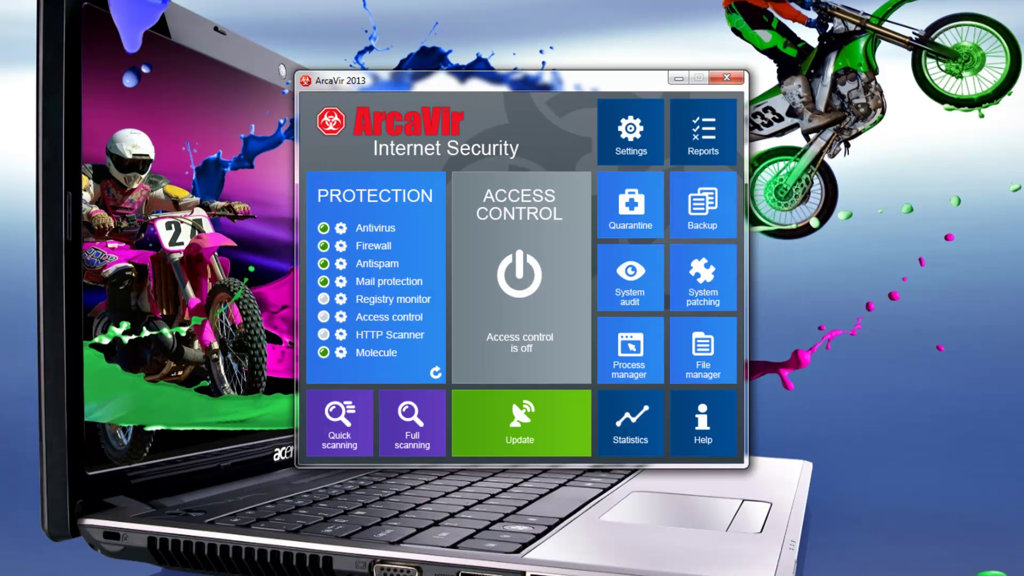
View the HTTP Scanner settings and the Molecule function's on-demand scanning settings, closing each without changes.
left_click(340, 334)
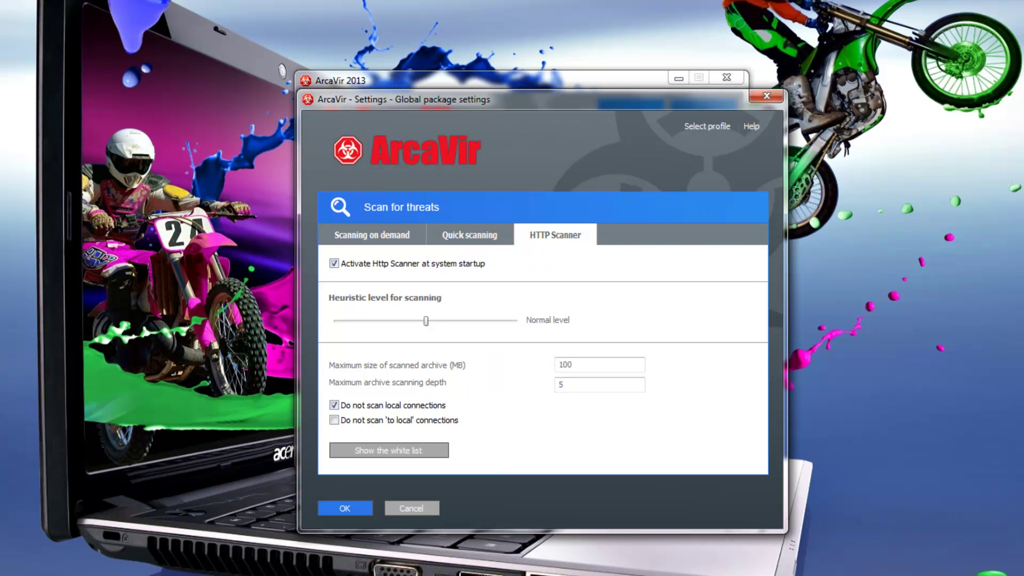
left_click(766, 95)
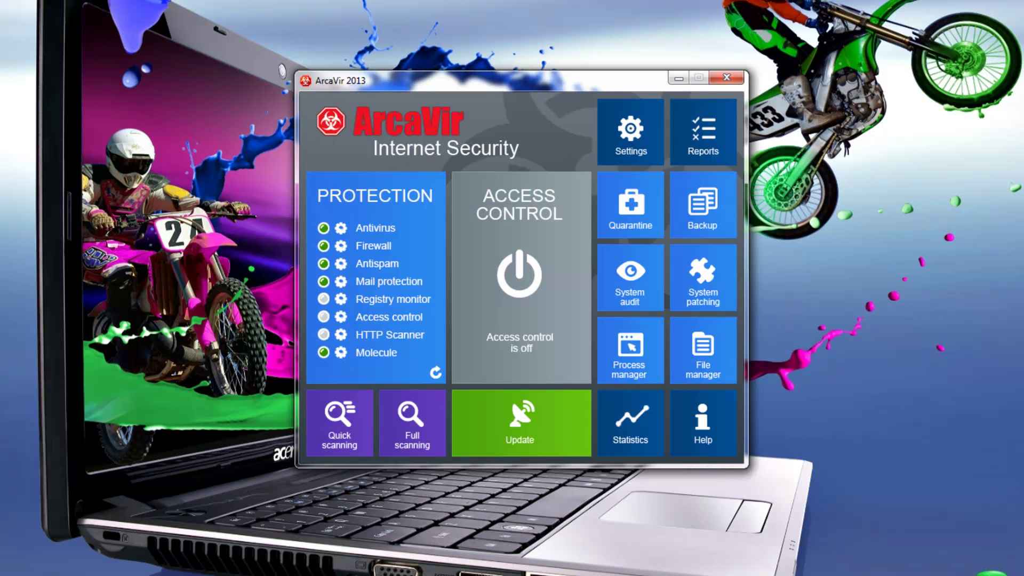
left_click(340, 352)
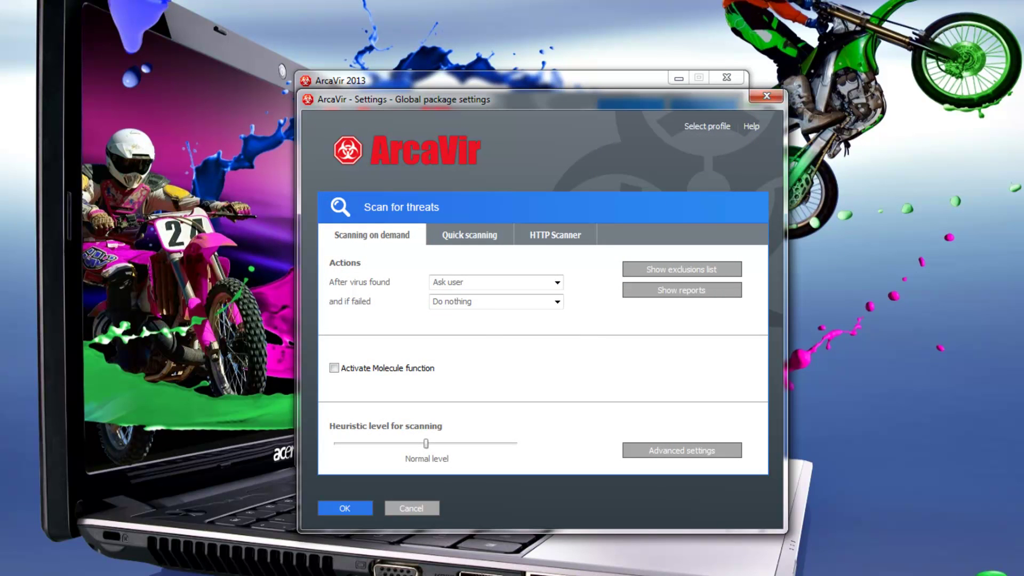
left_click(766, 95)
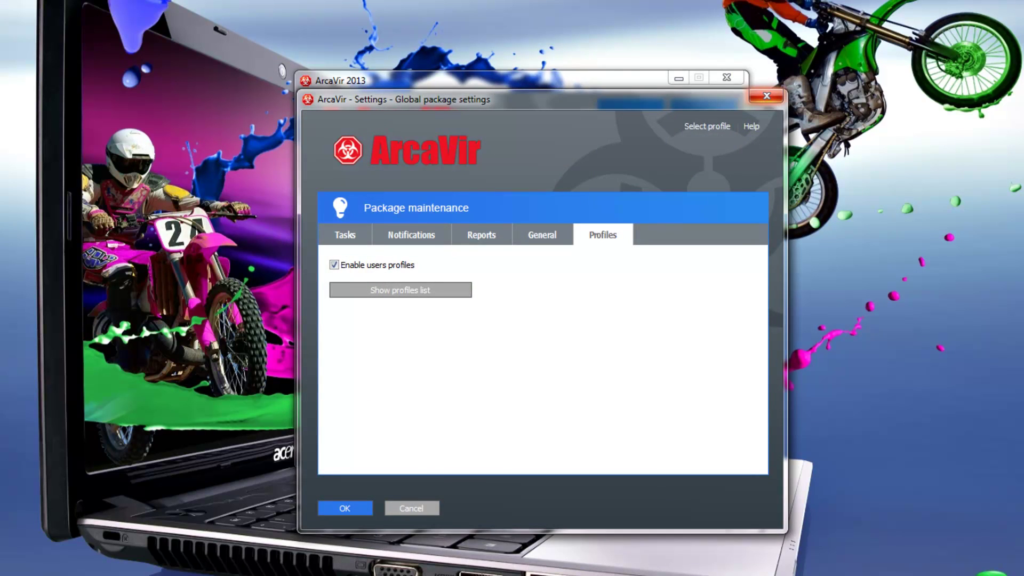
View the User profiles, Access schedule and Web filtering settings through the Access Control shortcuts, closing each without changes.
left_click(766, 96)
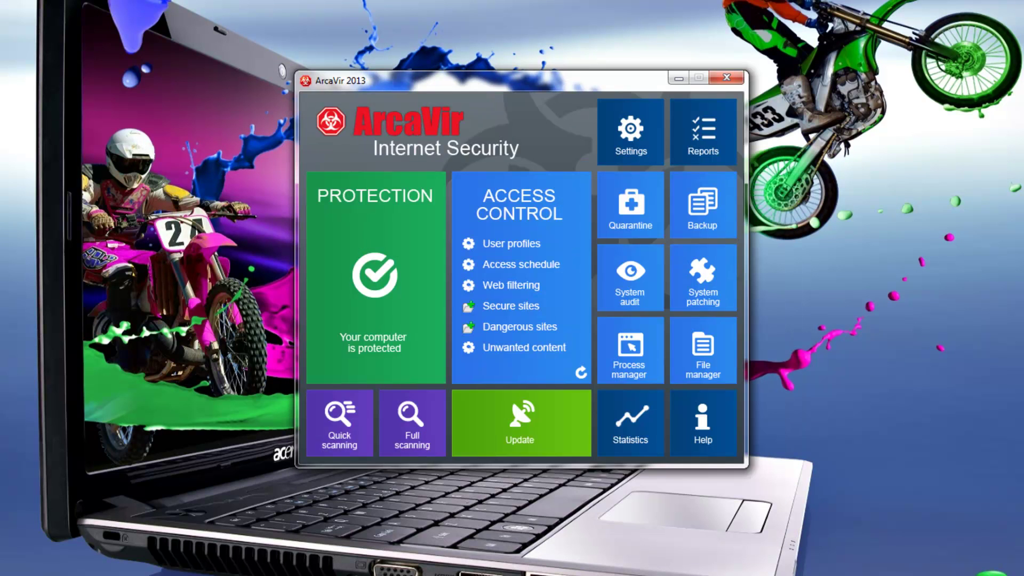
left_click(521, 264)
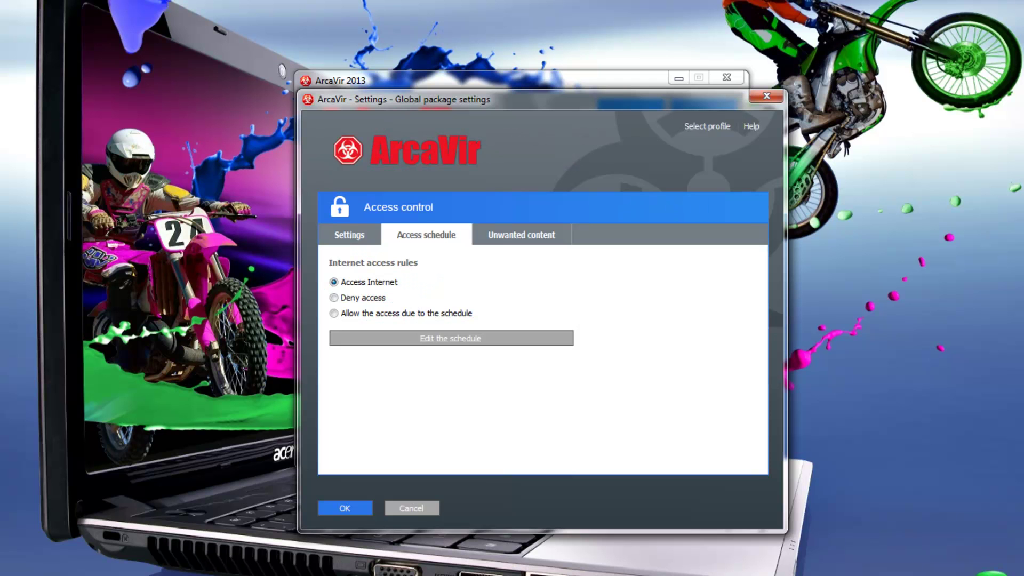
left_click(766, 95)
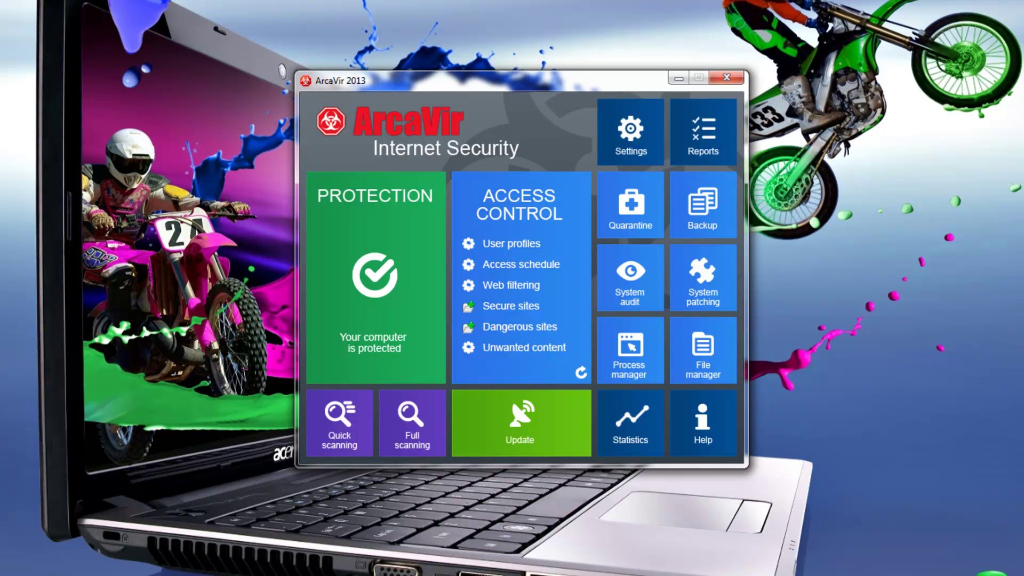
left_click(510, 286)
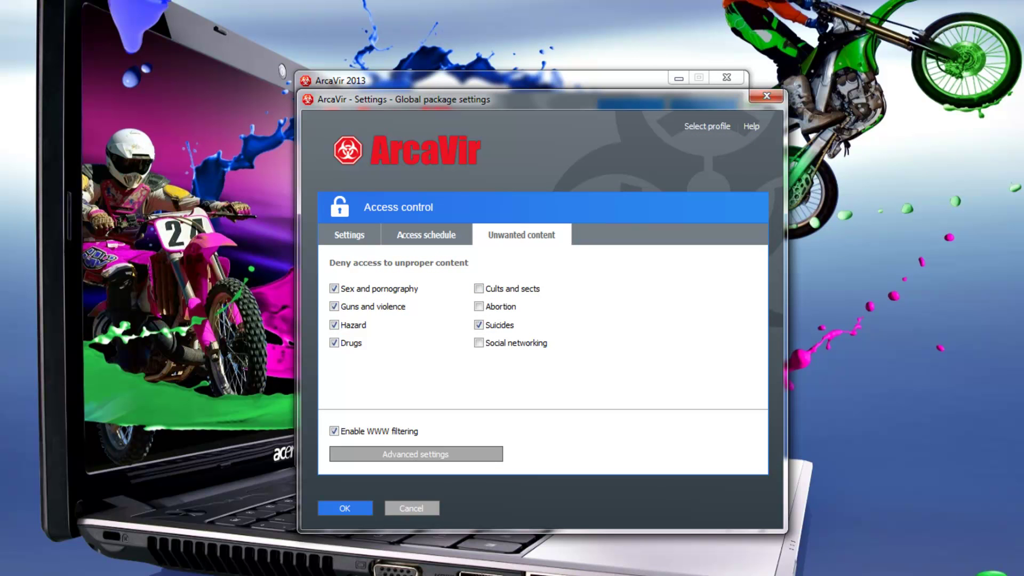
left_click(766, 96)
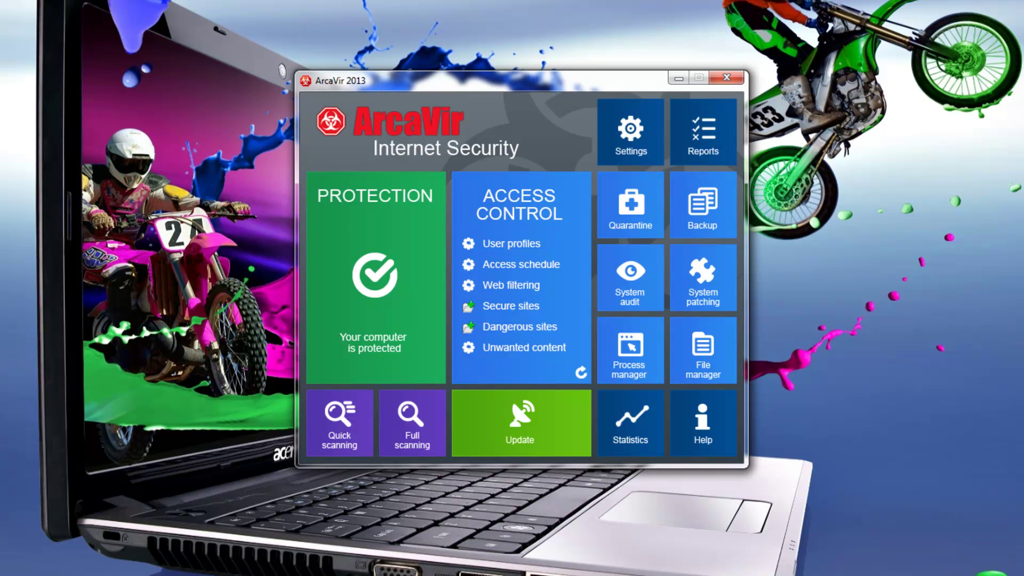
View the Dangerous sites list and the Unwanted content categories under Access Control, closing them without changes.
left_click(520, 326)
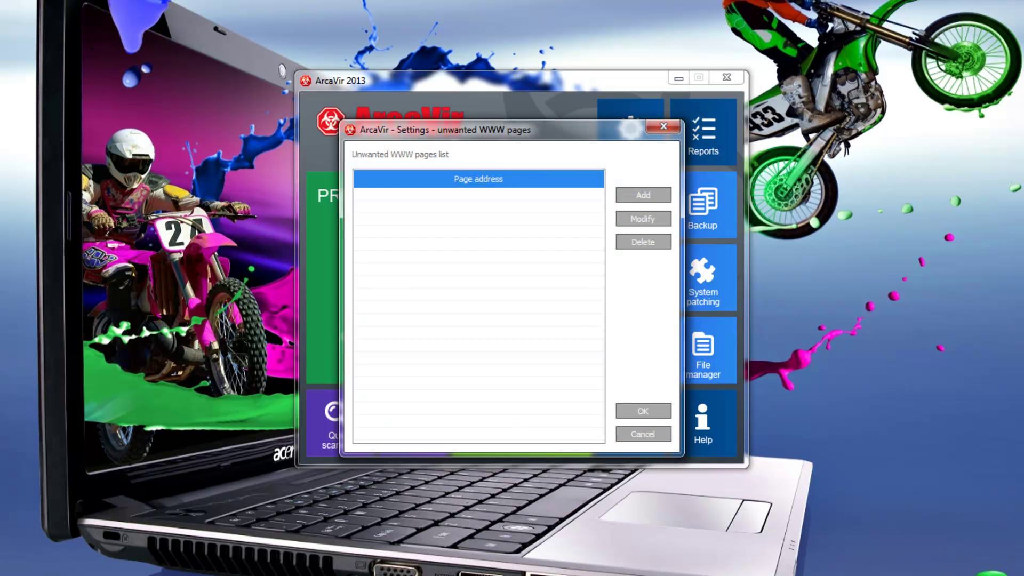
left_click(664, 126)
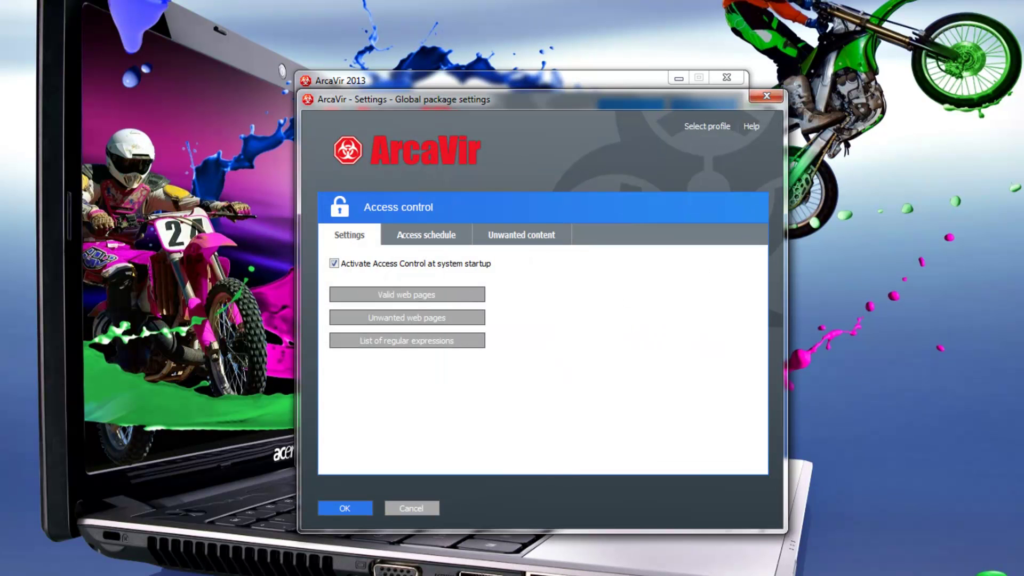
left_click(766, 96)
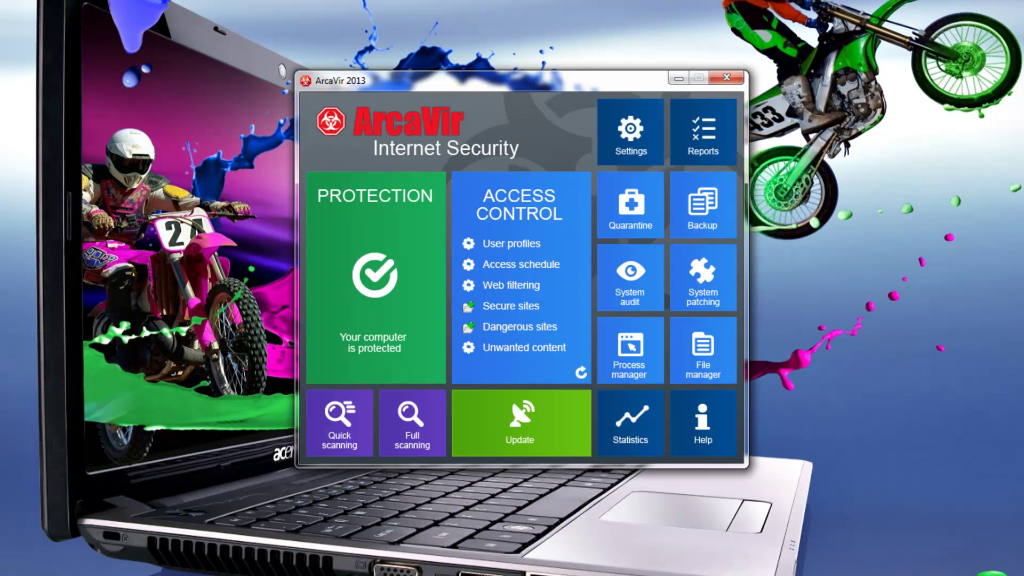
left_click(524, 347)
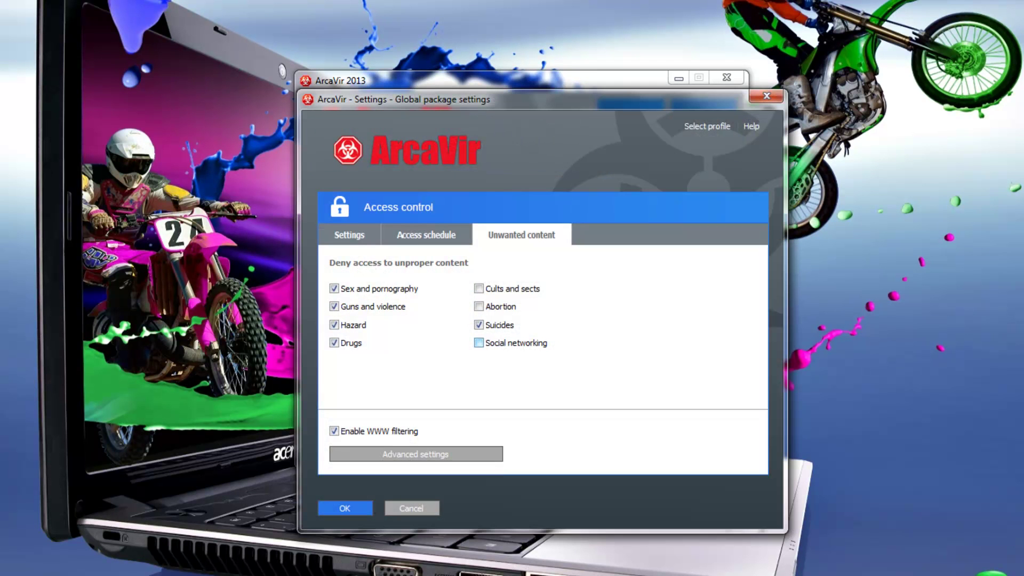
left_click(766, 96)
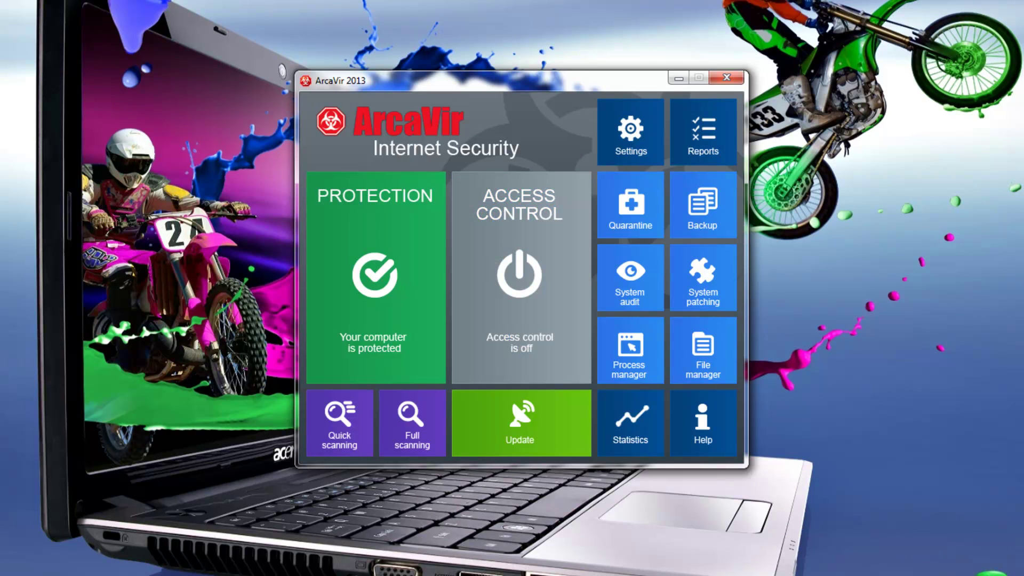
Run a quick scan of the computer and look through the resulting report from start to end.
left_click(339, 421)
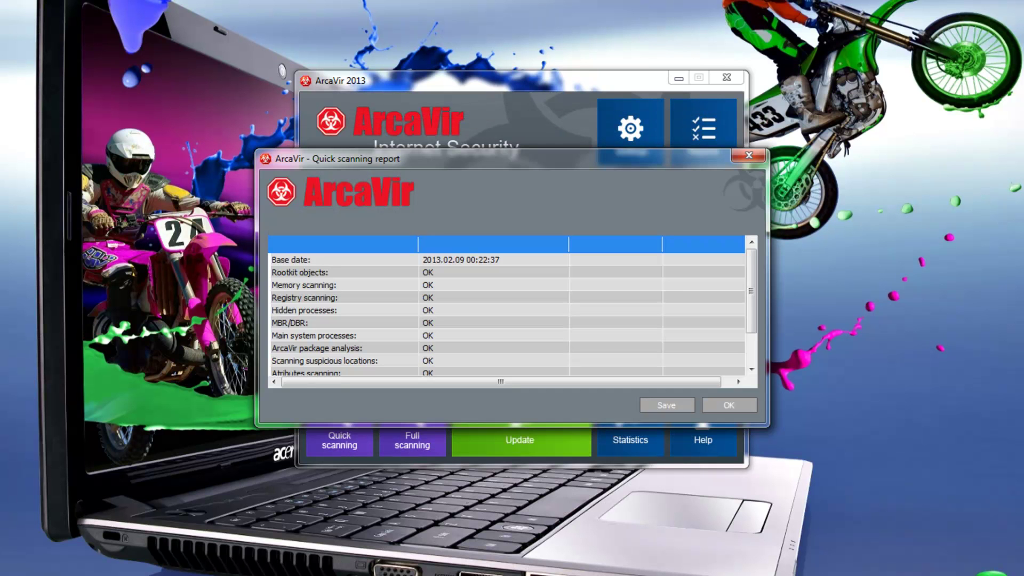
scroll(507, 315, "down", 1)
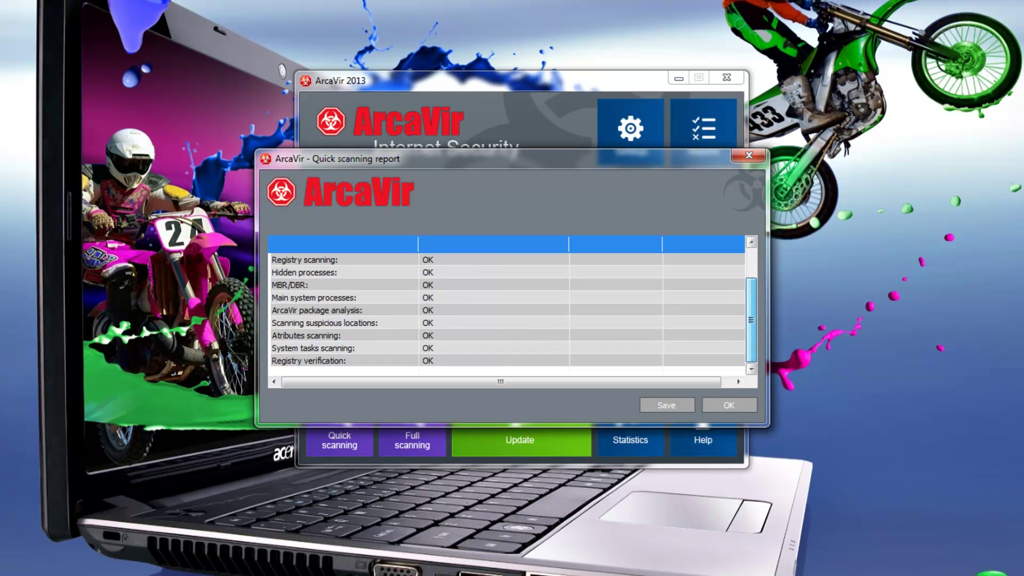
scroll(507, 315, "up", 1)
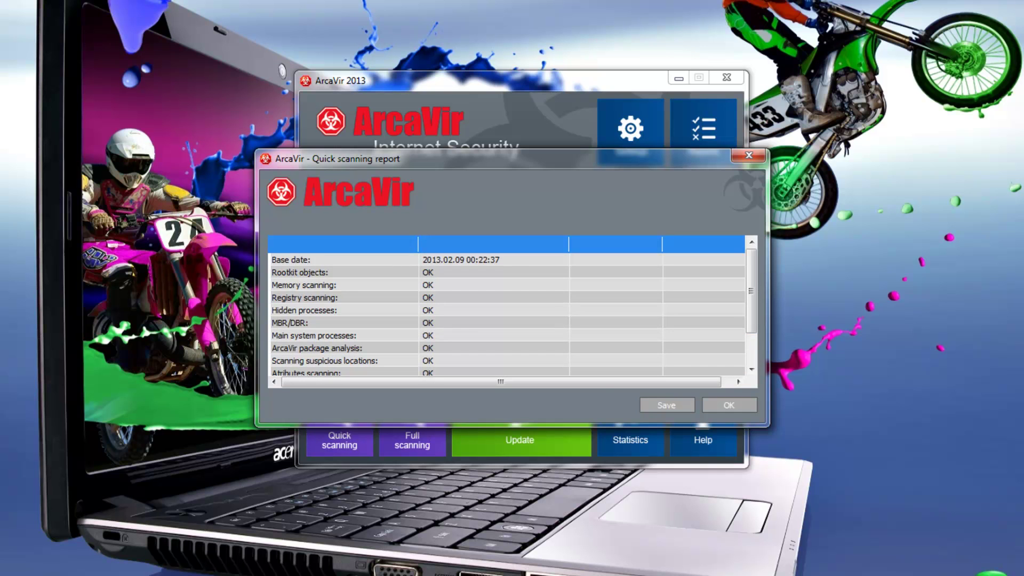
left_click(666, 405)
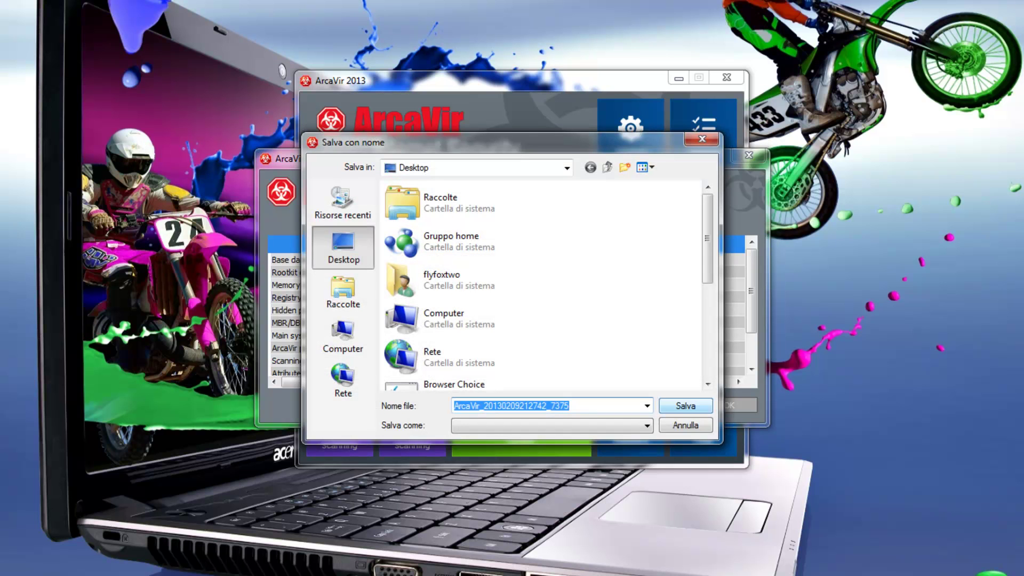
left_click(569, 405)
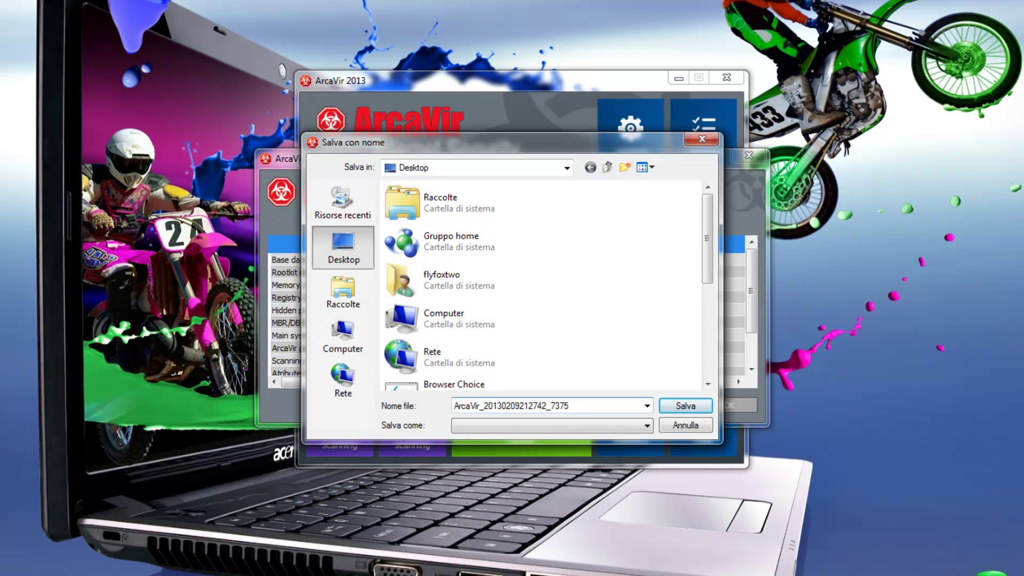
key("Return")
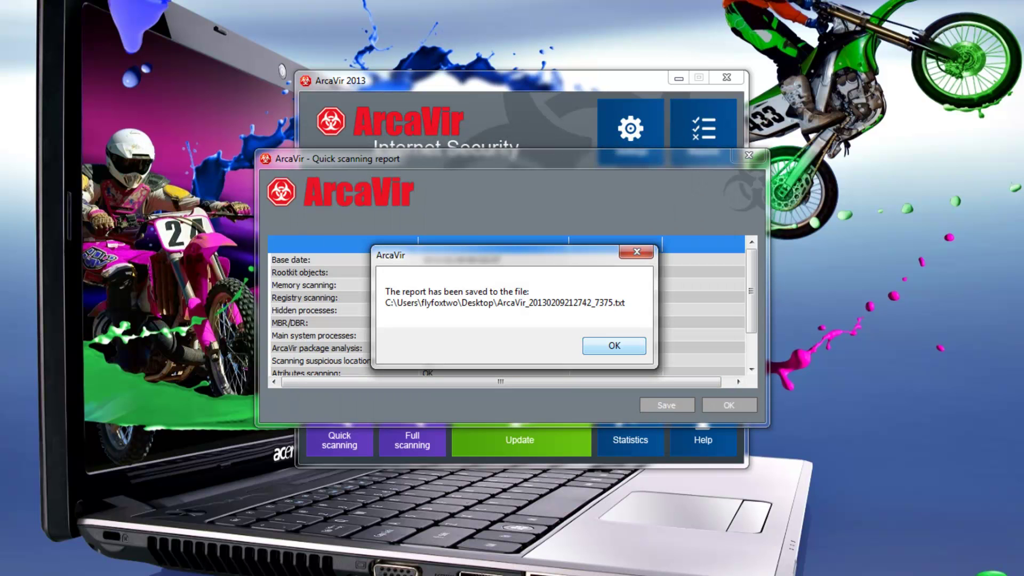
Close the quick scanning report and run a full scan of the computer with the Scan My Computer profile.
left_click(614, 346)
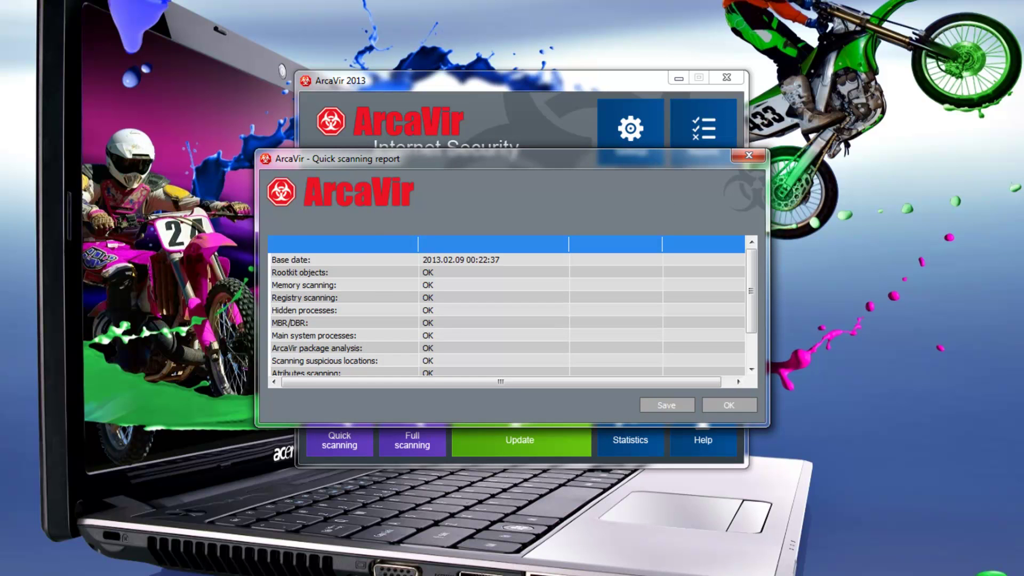
left_click(748, 155)
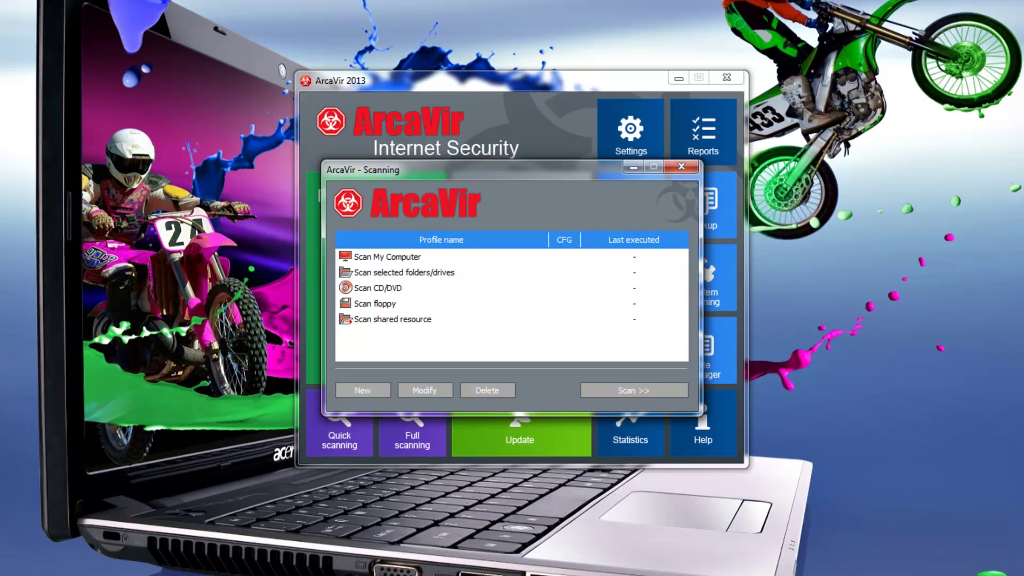
left_click(387, 256)
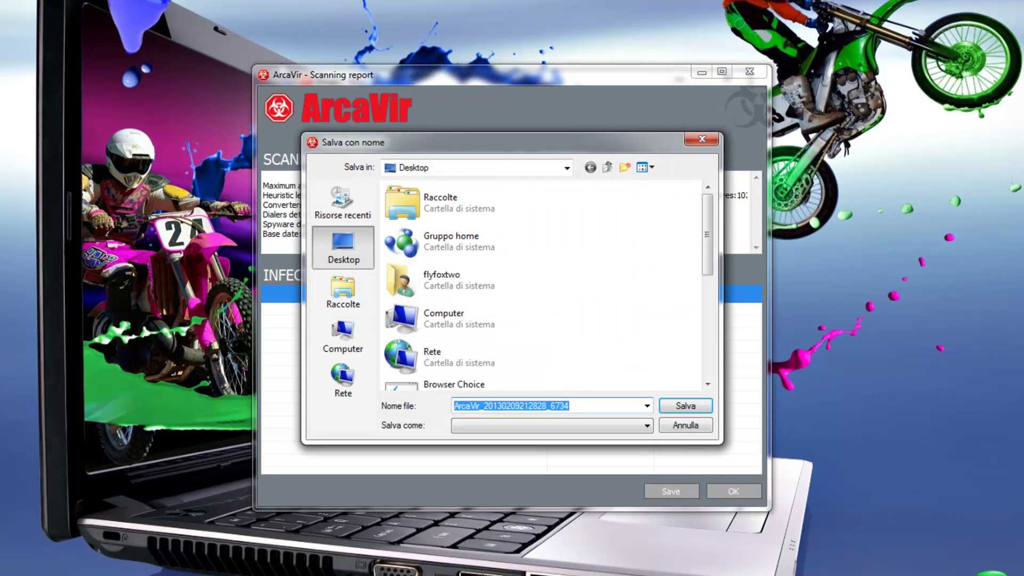
left_click(570, 406)
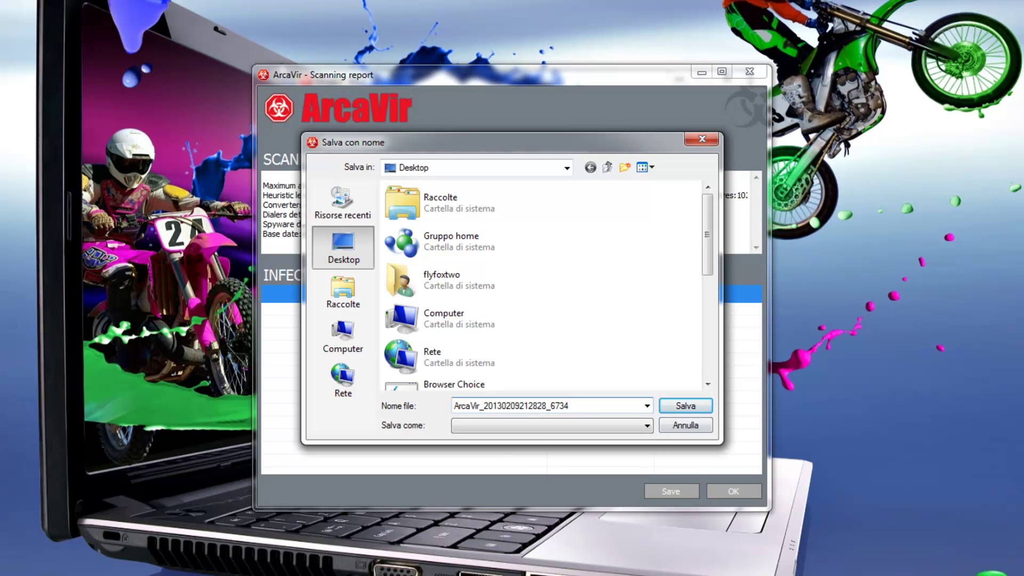
key("Return")
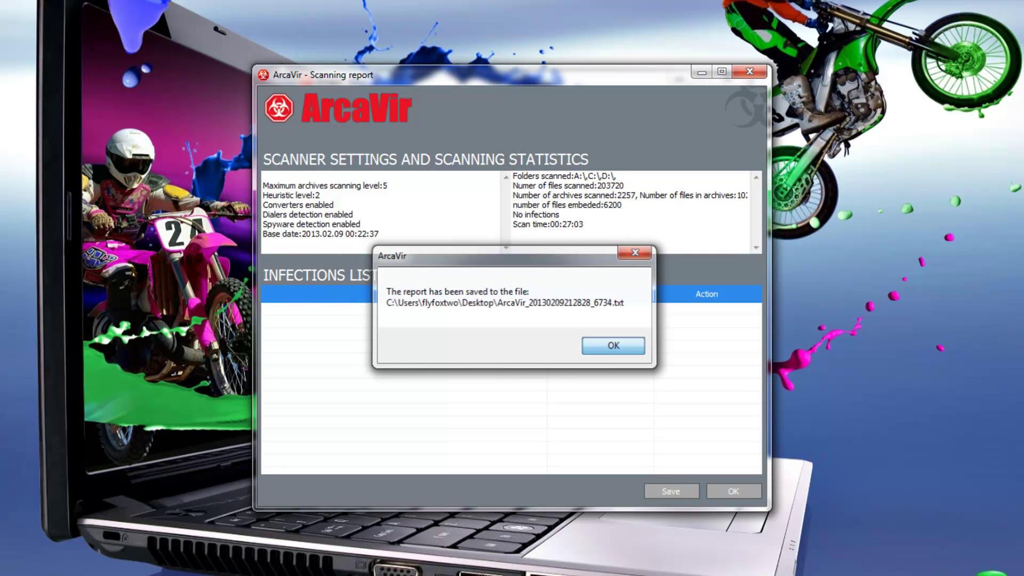
key("Return")
key("Return")
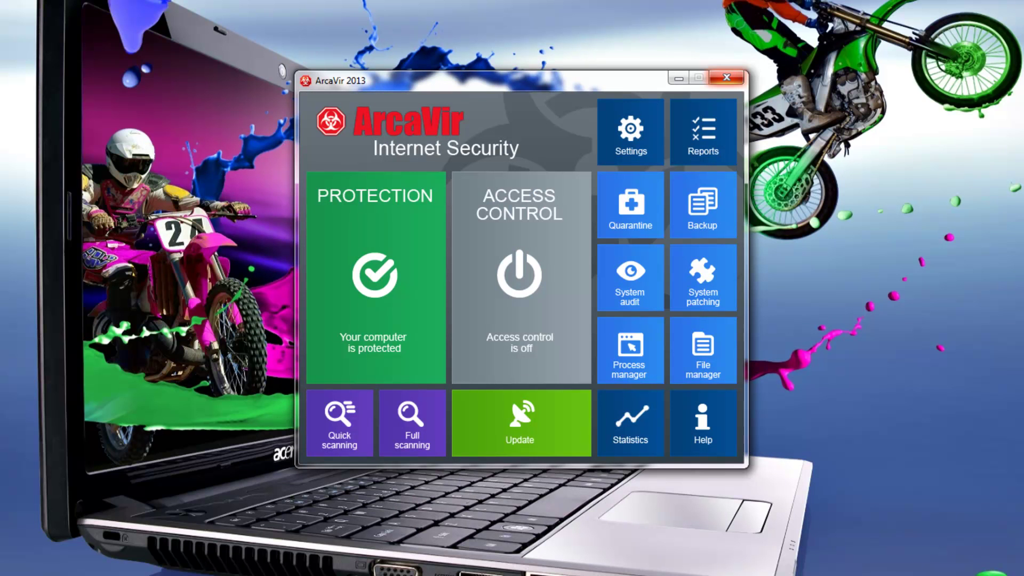
left_click(727, 77)
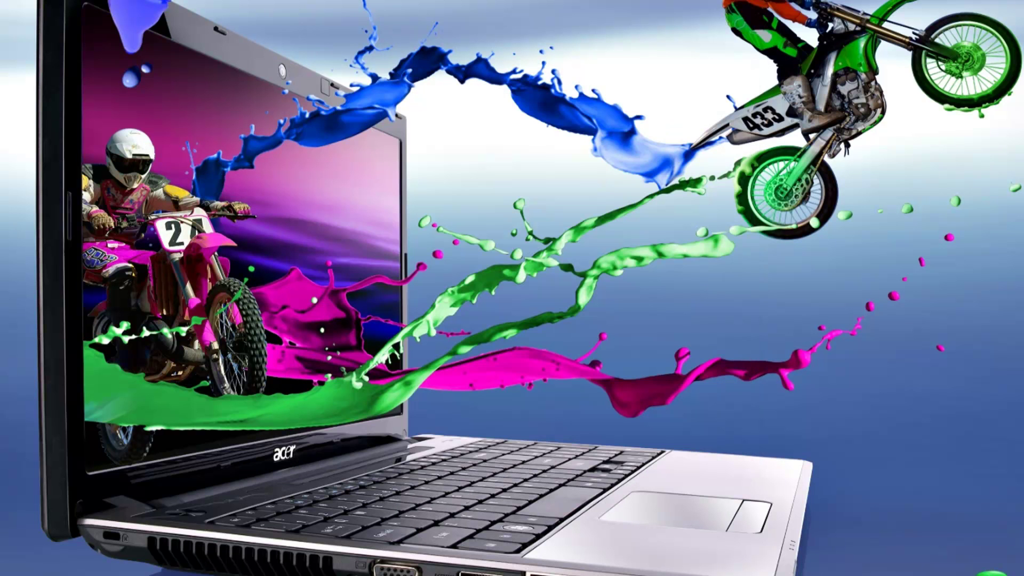